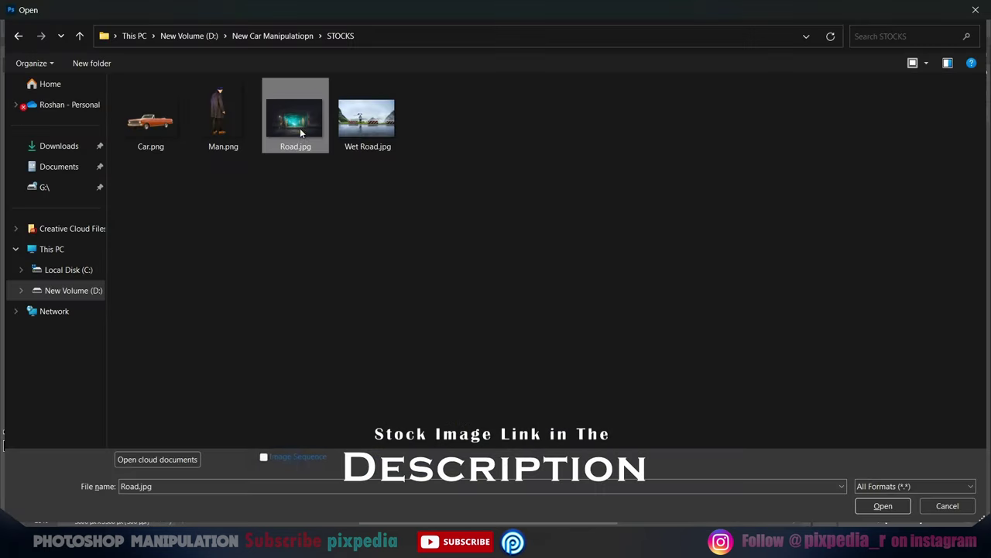
Paste the Road.jpg bridge tunnel photo into Manipulation as a smart object
double_click(301, 134)
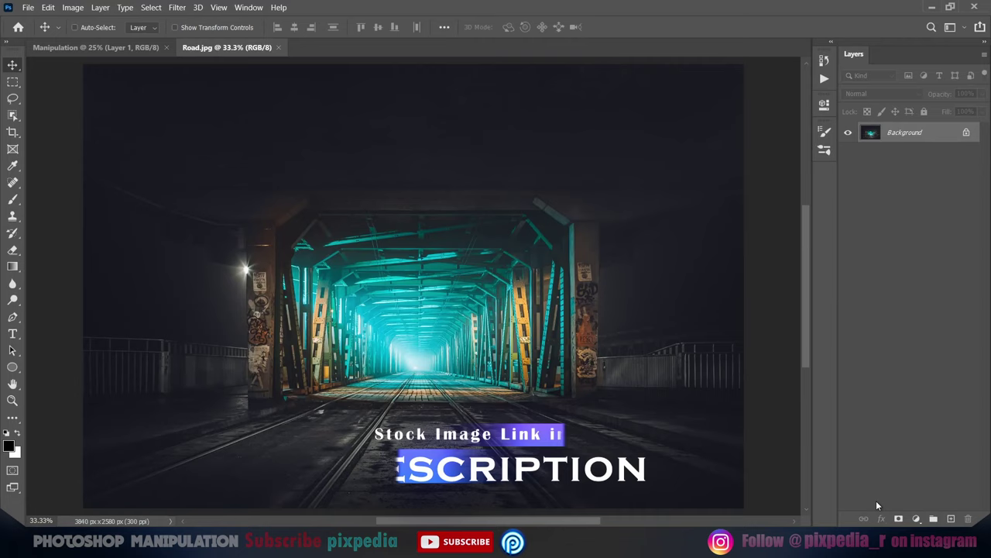
key("ctrl+a")
key("ctrl+c")
key("ctrl+Tab")
key("ctrl+v")
right_click(914, 136)
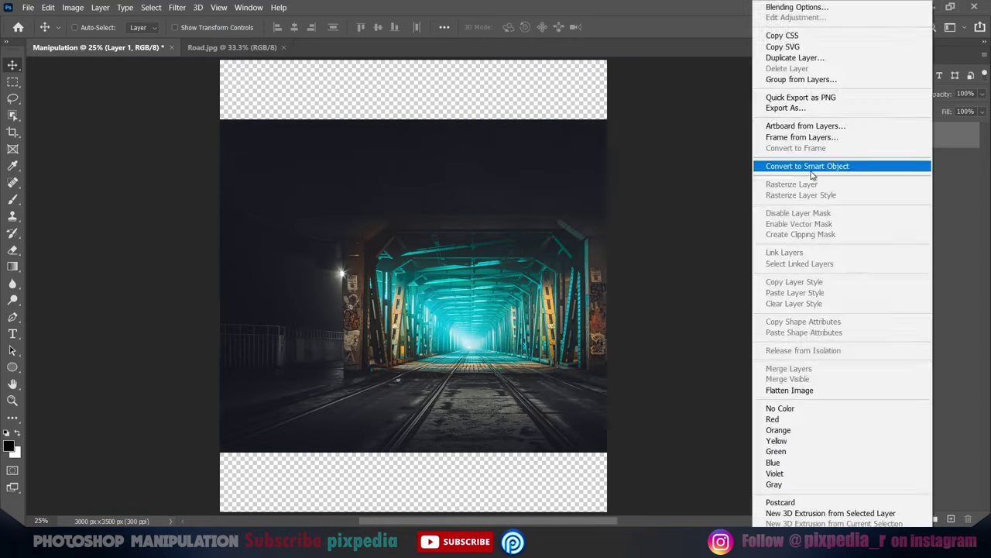
left_click(852, 162)
Enlarge and centre the bridge photo so it fills the 3000×3500 px canvas
key("ctrl+t")
left_click_drag(642, 428, 731, 460)
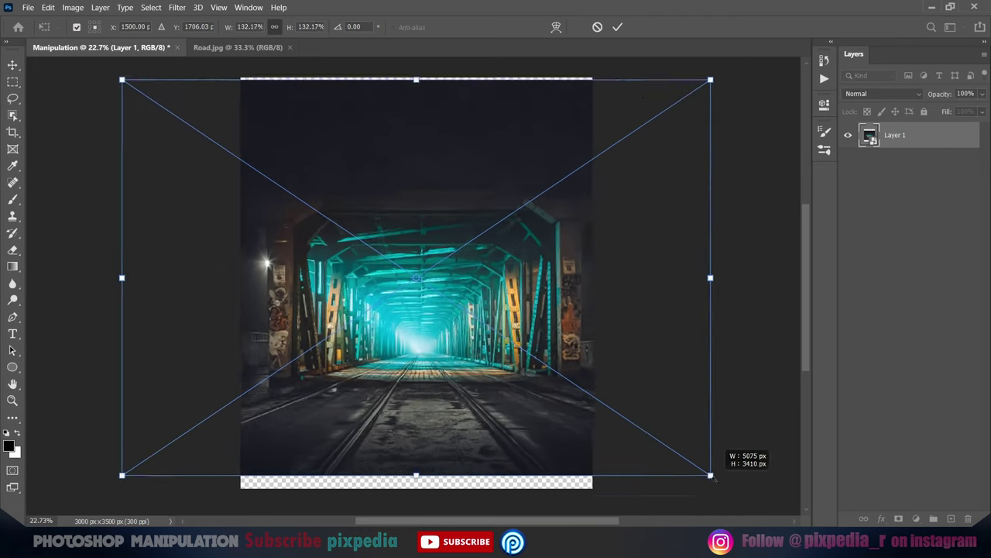
key("ctrl+minus")
left_click_drag(428, 214, 427, 159)
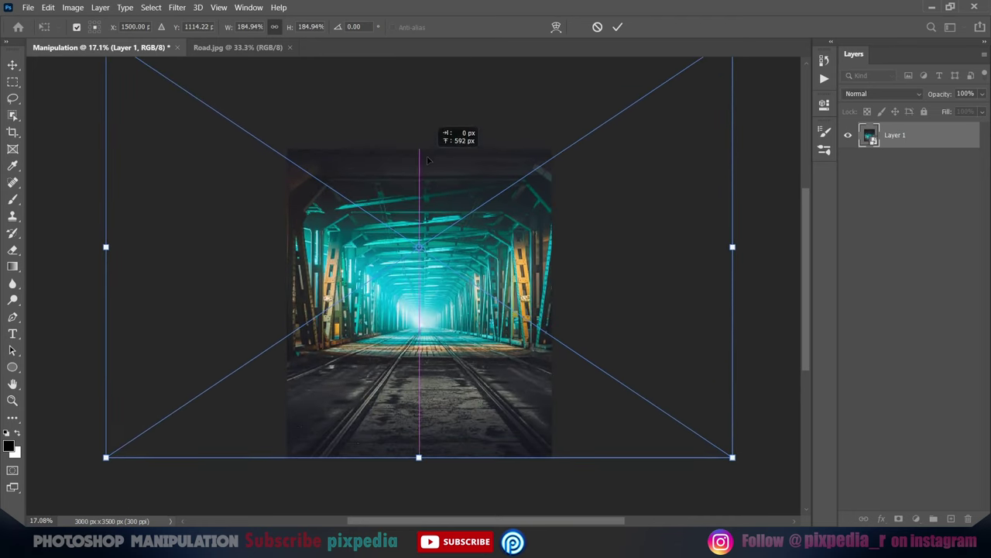
left_click(618, 28)
key("ctrl+t")
left_click_drag(706, 248, 723, 252)
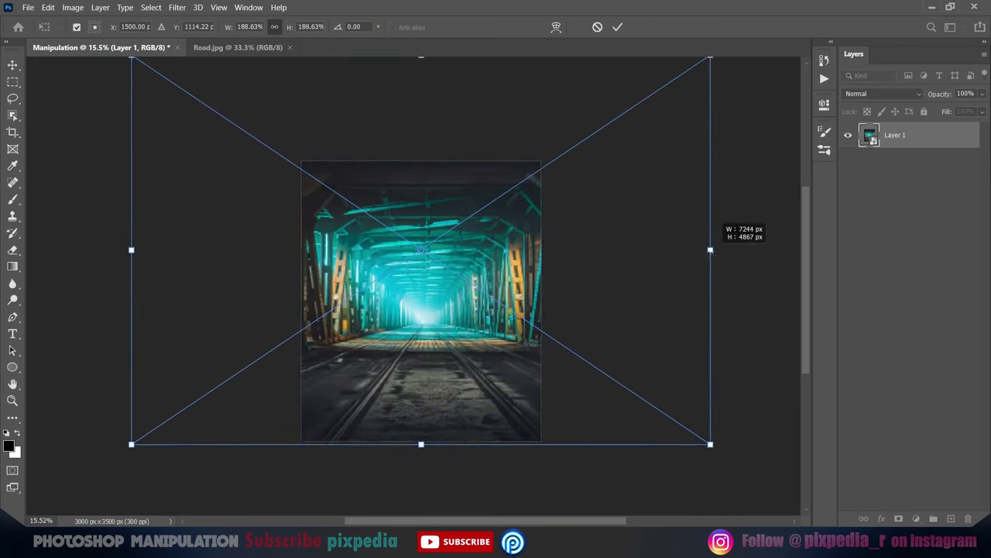
scroll(409, 294, "up", 2)
left_click_drag(459, 311, 467, 312)
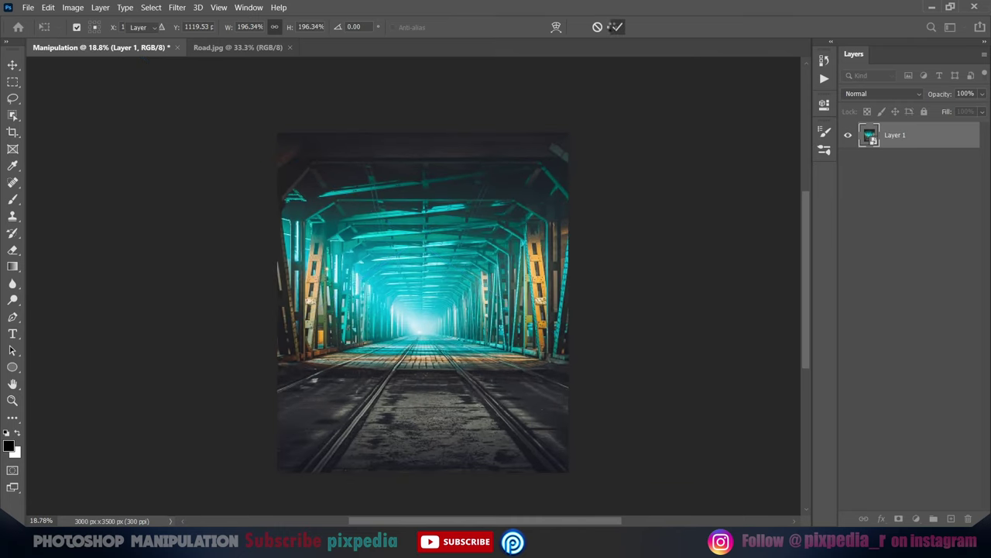
left_click(618, 27)
scroll(317, 391, "up", 1)
scroll(318, 392, "up", 1)
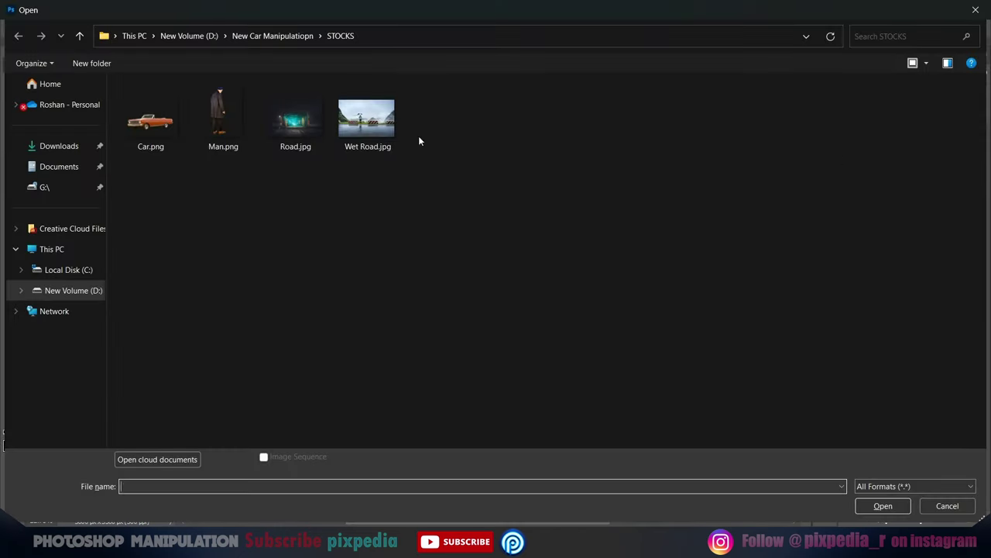
Copy a wet road strip from Wet Road.jpg into Manipulation as a smart object
left_click(882, 506)
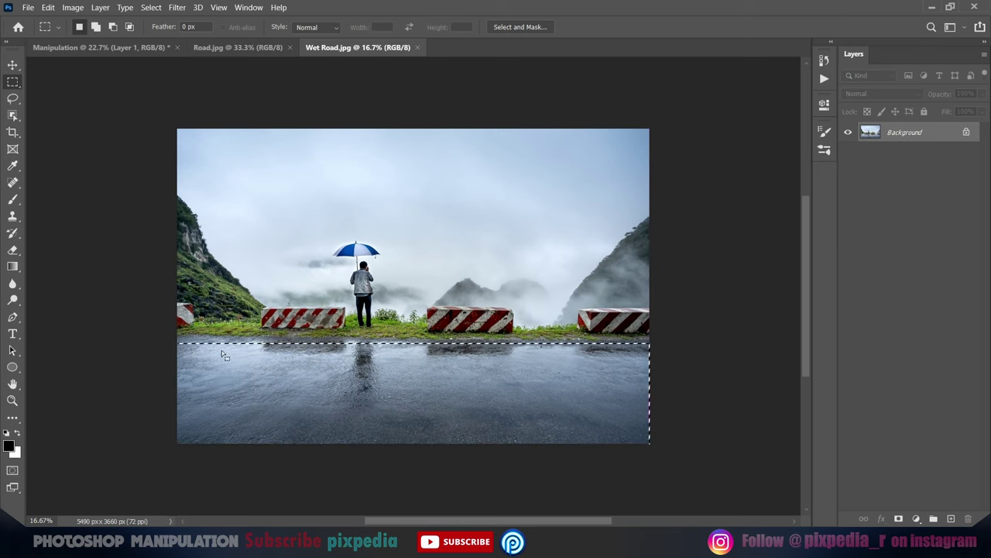
key("ctrl+c")
left_click(101, 47)
key("ctrl+v")
right_click(899, 134)
left_click(797, 162)
Fit the wet road strip to canvas width and place it below the bridge floor
key("ctrl+t")
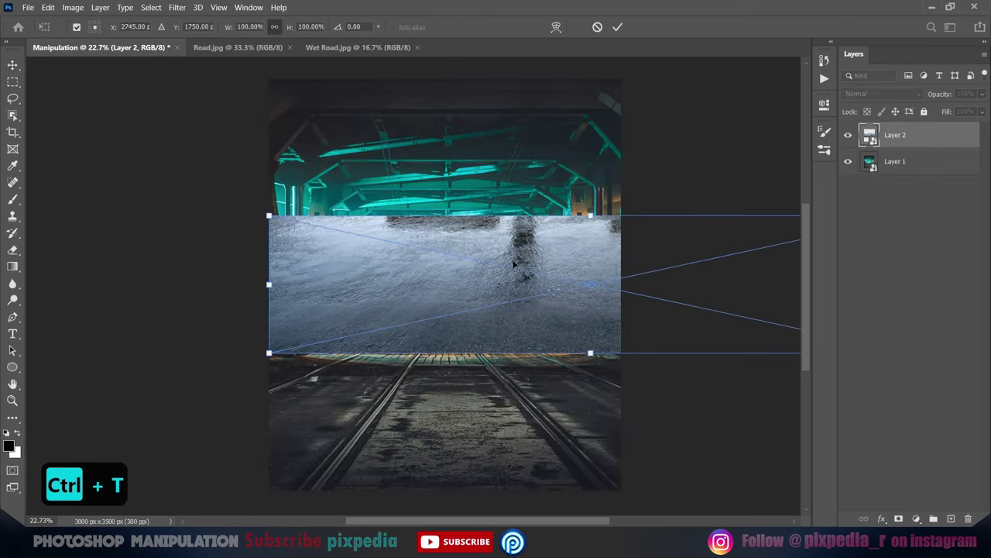
scroll(513, 265, "down", 2)
left_click_drag(741, 277, 564, 276)
scroll(565, 277, "up", 2)
scroll(434, 286, "up", 1)
left_click_drag(221, 288, 213, 288)
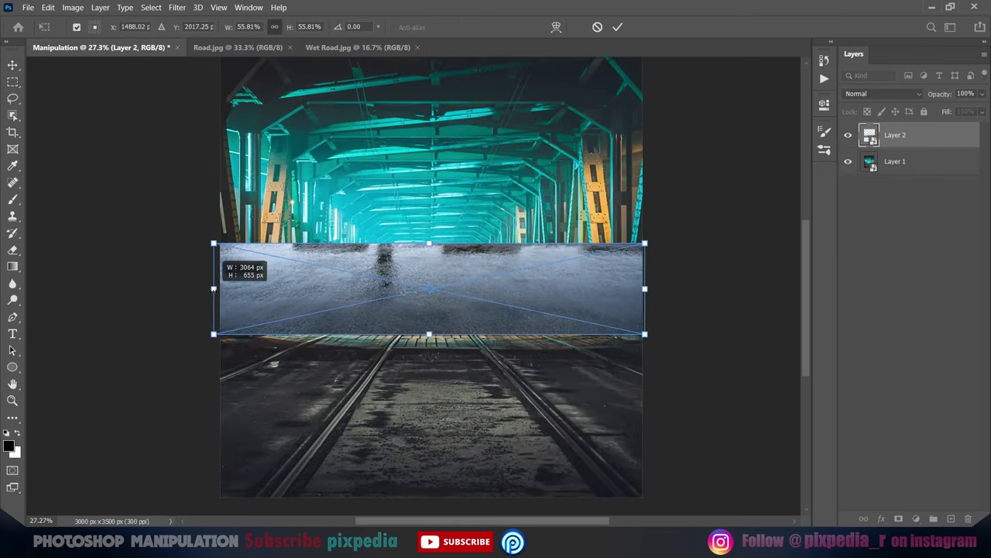
left_click_drag(443, 314, 443, 472)
mouse_move(437, 405)
left_mouse_down()
mouse_move(437, 372)
mouse_move(439, 382)
left_mouse_up()
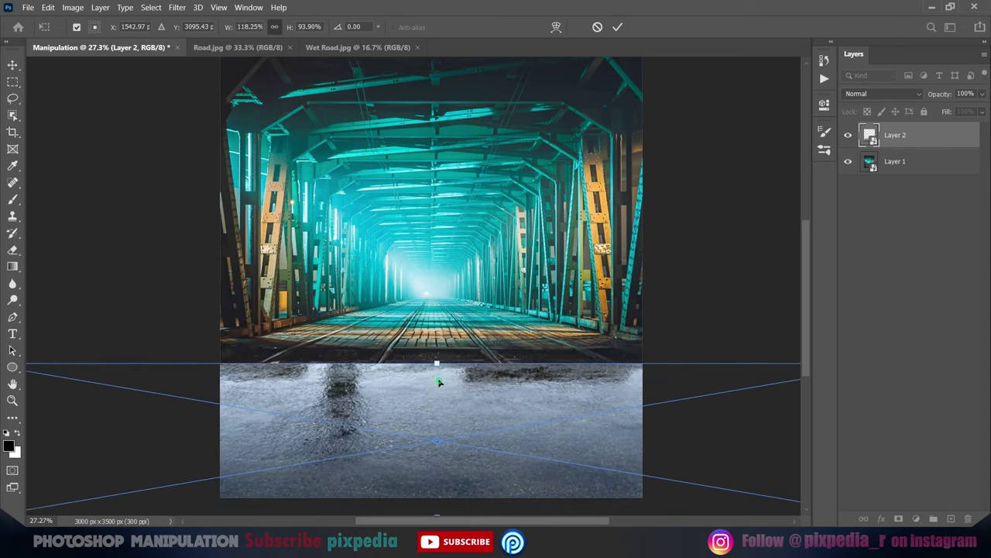
left_click(618, 27)
scroll(405, 423, "up", 2)
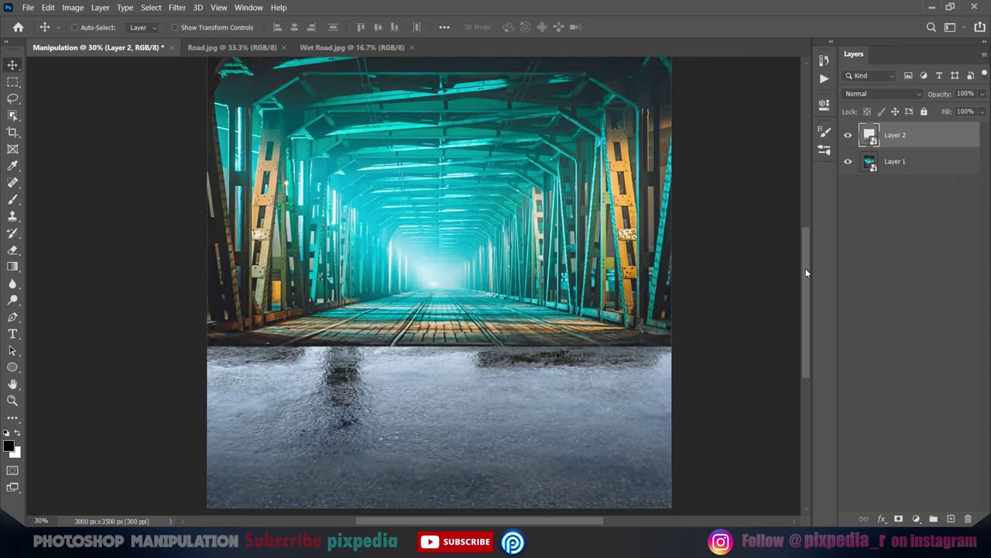
scroll(542, 441, "down", 2)
Add a Levels adjustment clipped to the wet road, darkening its highlights
left_click(916, 518)
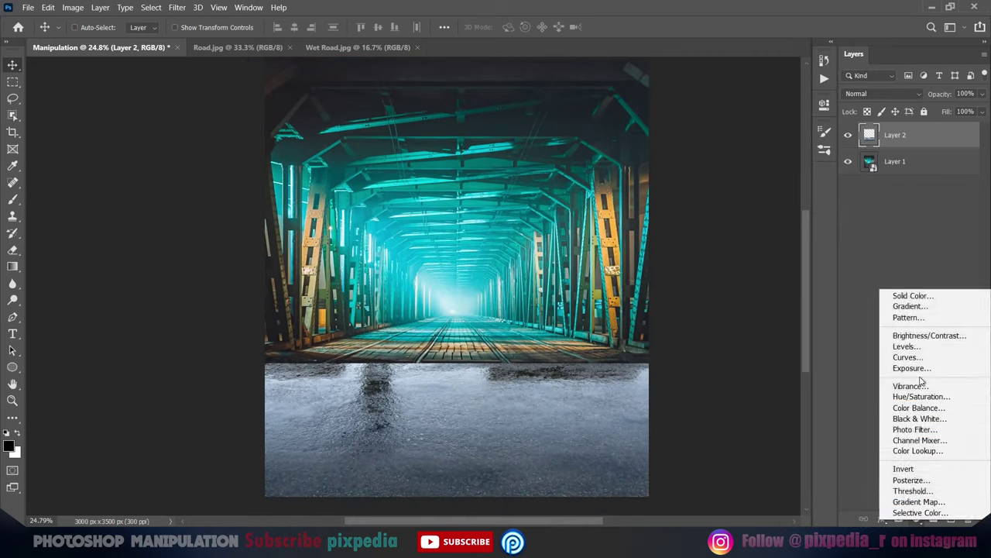
left_click(907, 346)
left_click(713, 317)
left_click_drag(794, 273, 709, 276)
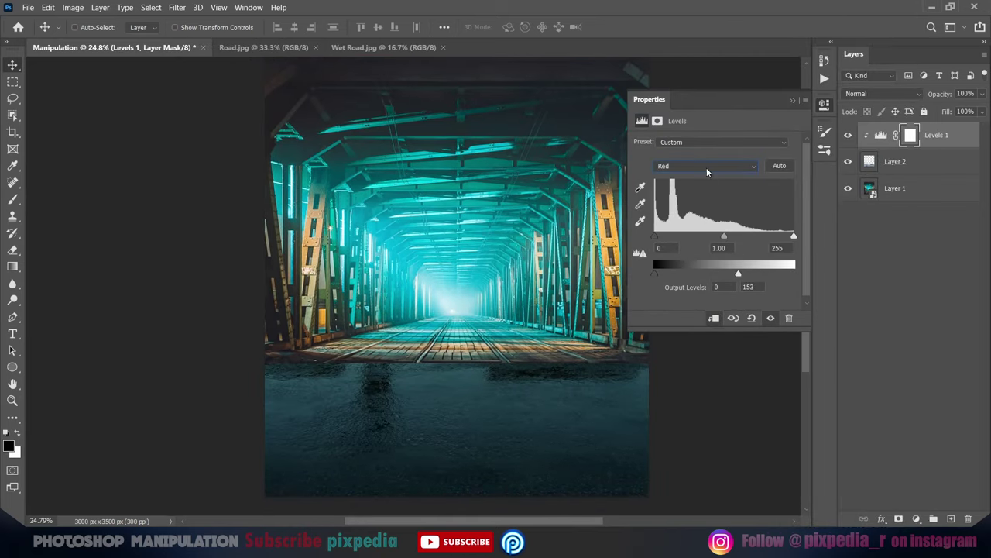
left_click(792, 100)
Add a clipped Levels adjustment to the bridge, darkening highlights and reducing green
left_click(894, 189)
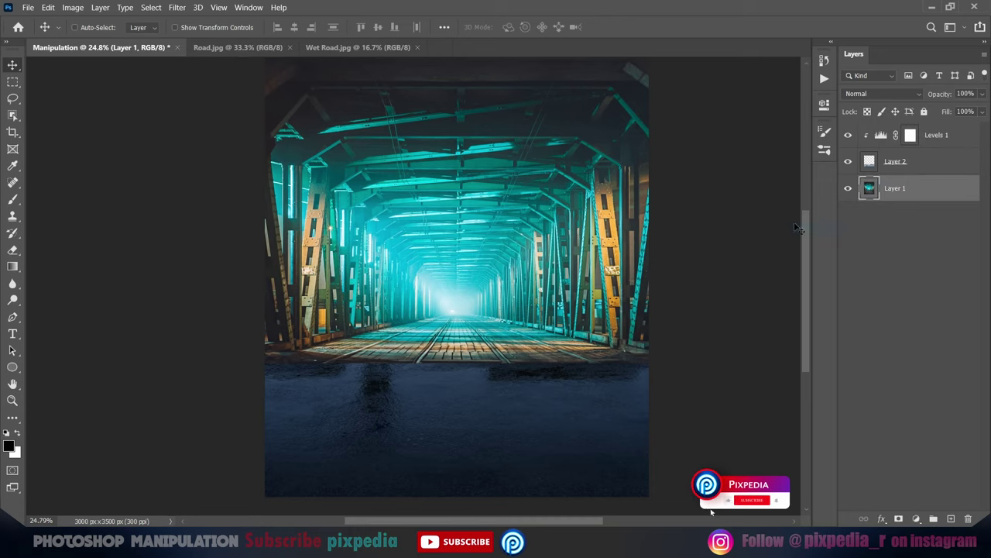
left_click(917, 519)
left_click(908, 343)
left_click(713, 318)
mouse_move(794, 272)
left_mouse_down()
mouse_move(747, 274)
mouse_move(769, 275)
left_mouse_up()
left_click(708, 168)
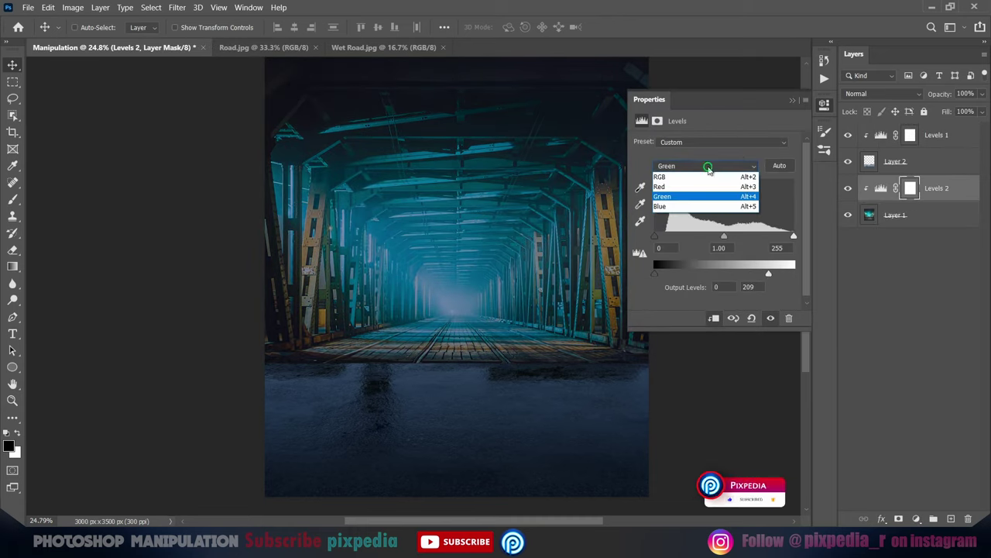
left_click(824, 103)
Paint the Levels 2 mask with a soft brush to keep the tunnel centre bright
scroll(464, 278, "down", 1)
key("b")
right_click(480, 275)
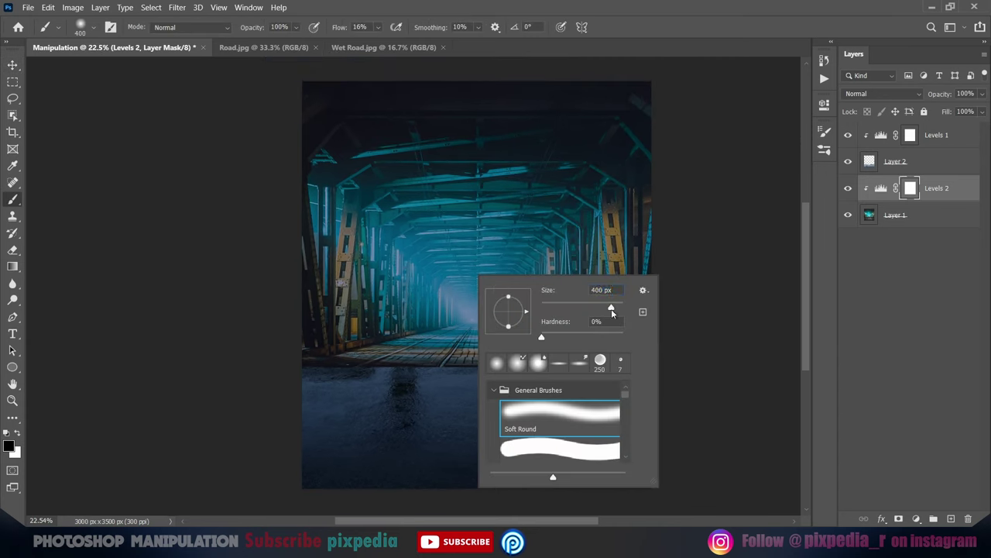
key("Escape")
left_click(13, 65)
right_click(444, 306)
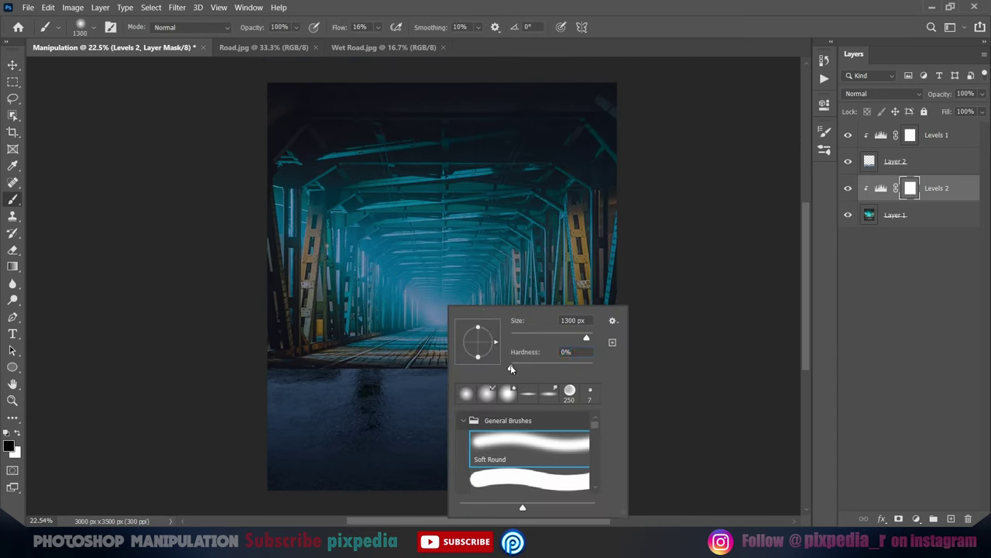
key("Escape")
left_click(444, 309)
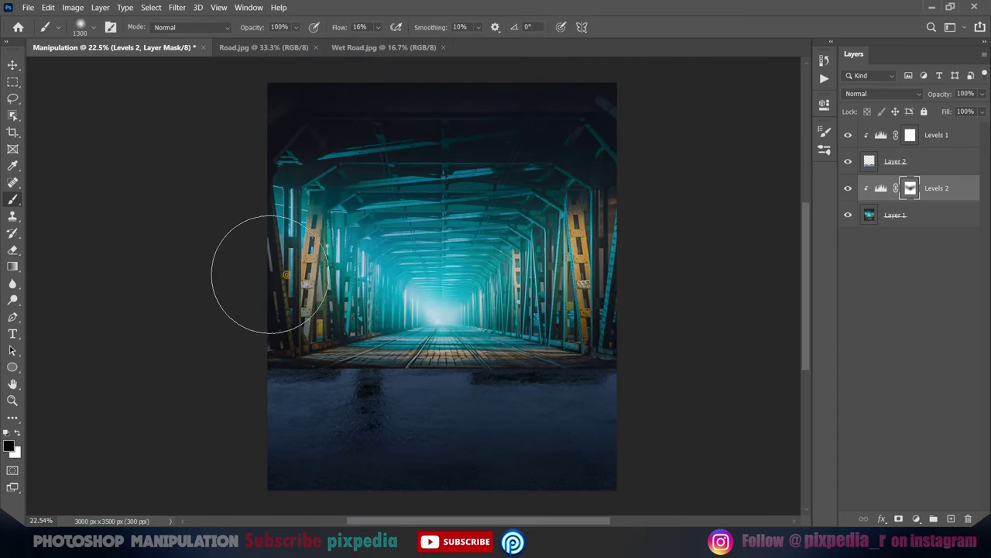
Add a Color Balance adjustment to the road, shifting its midtones toward cyan
double_click(879, 136)
left_click(705, 166)
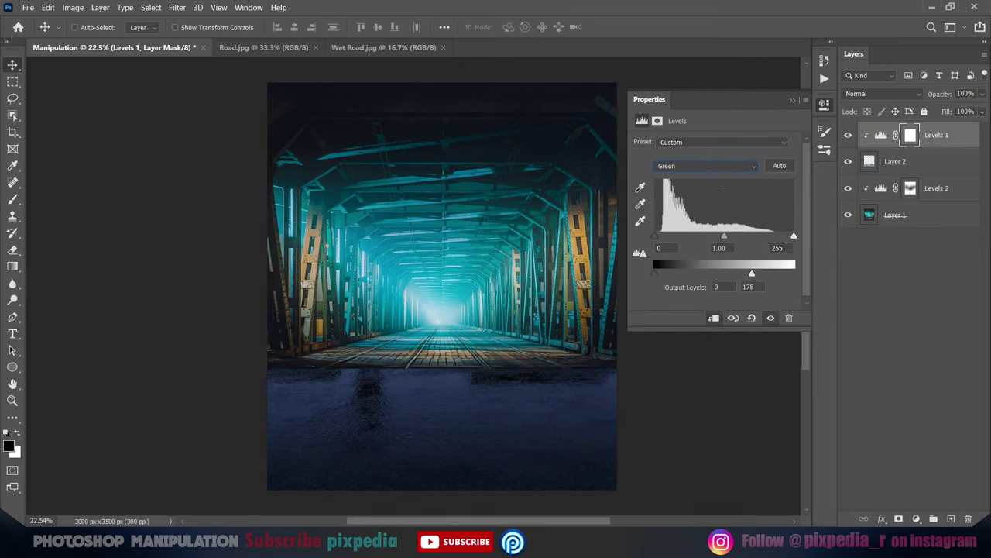
left_click(793, 100)
left_click(916, 518)
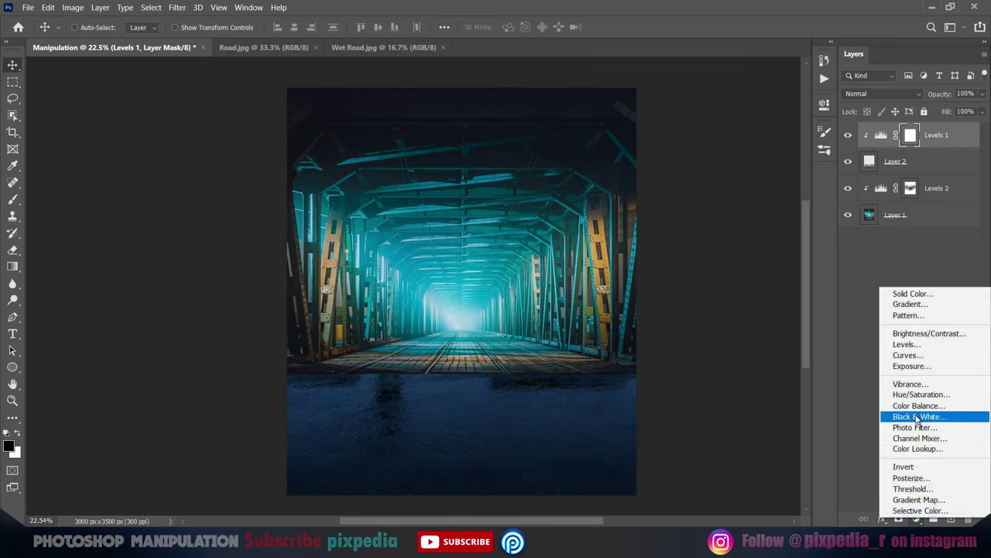
left_click(914, 406)
left_click_drag(697, 171, 665, 172)
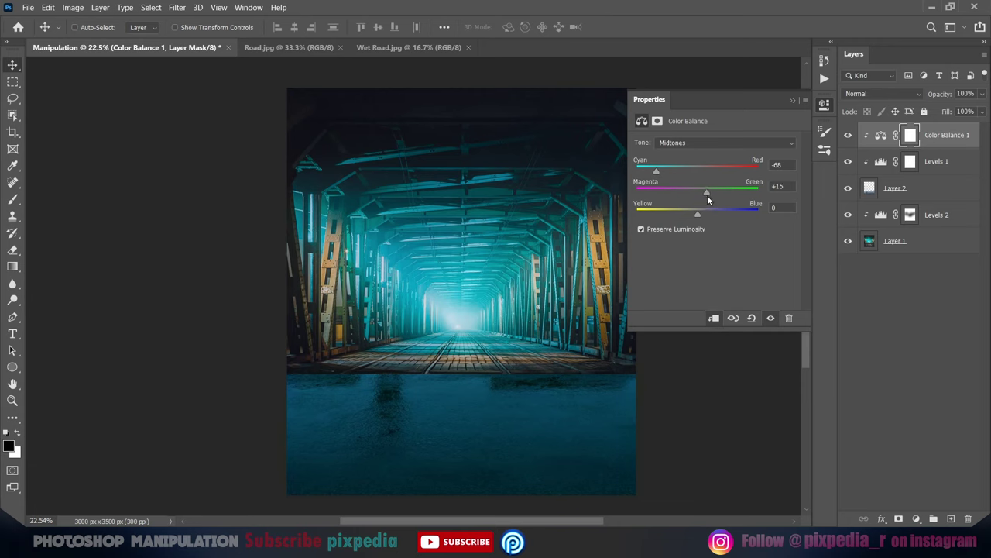
Add Color Balance 2 clipped to the bridge (cyan −23, blue +9)
left_click(880, 217)
left_click(916, 519)
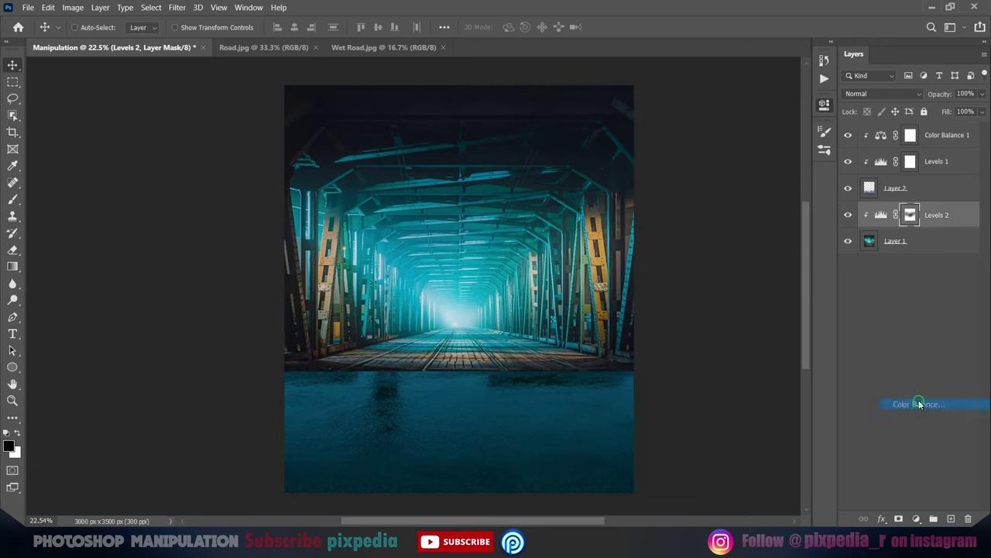
left_click(918, 401)
left_click(699, 171)
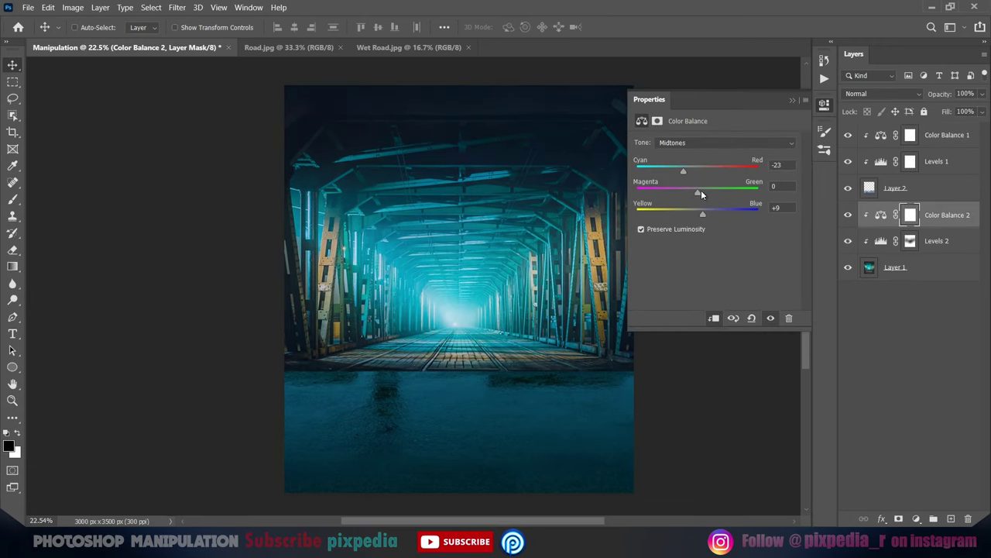
Save the composition as Manipulation.psd
left_click(793, 100)
key("ctrl+s")
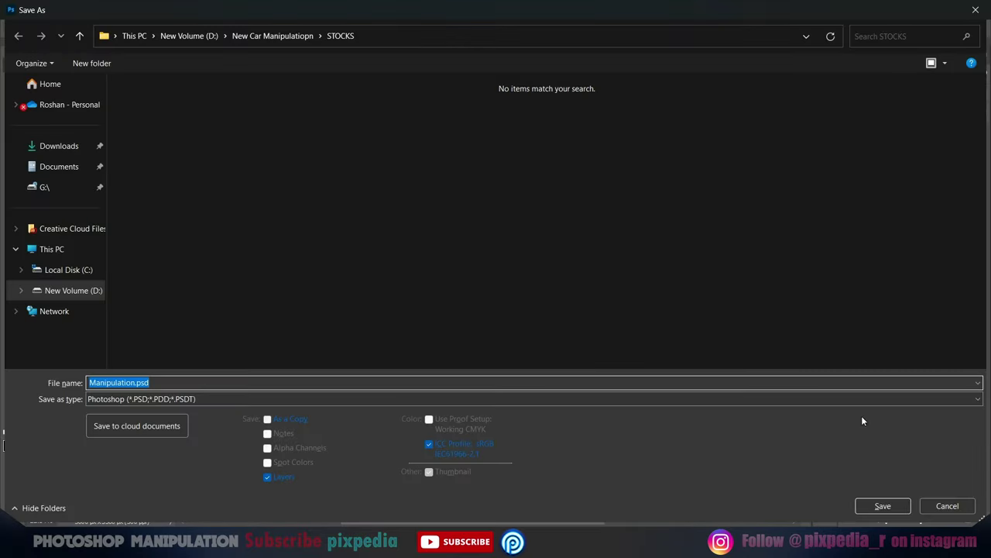
key("Return")
key("Return")
Paste Car.png into Manipulation as a new layer
key("ctrl+o")
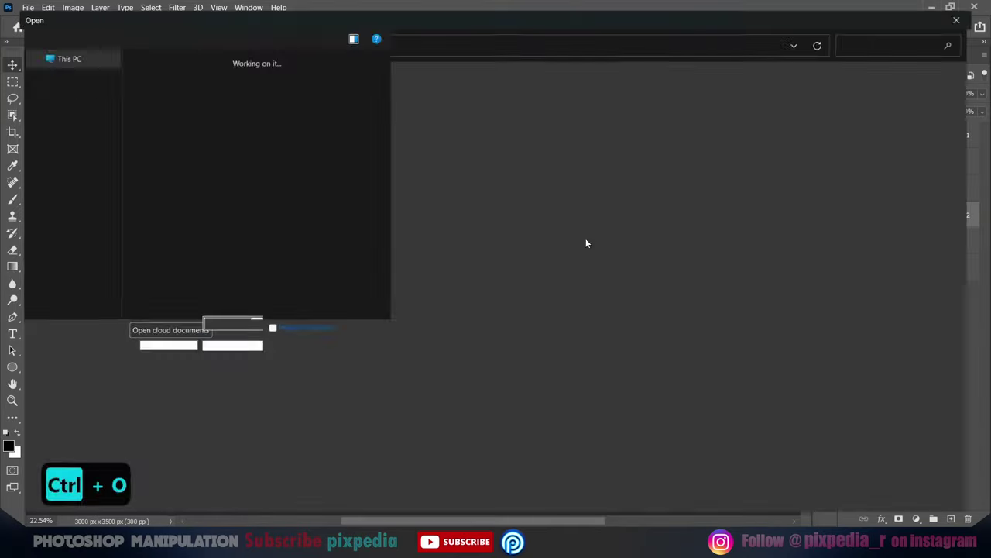
double_click(169, 133)
key("ctrl+a")
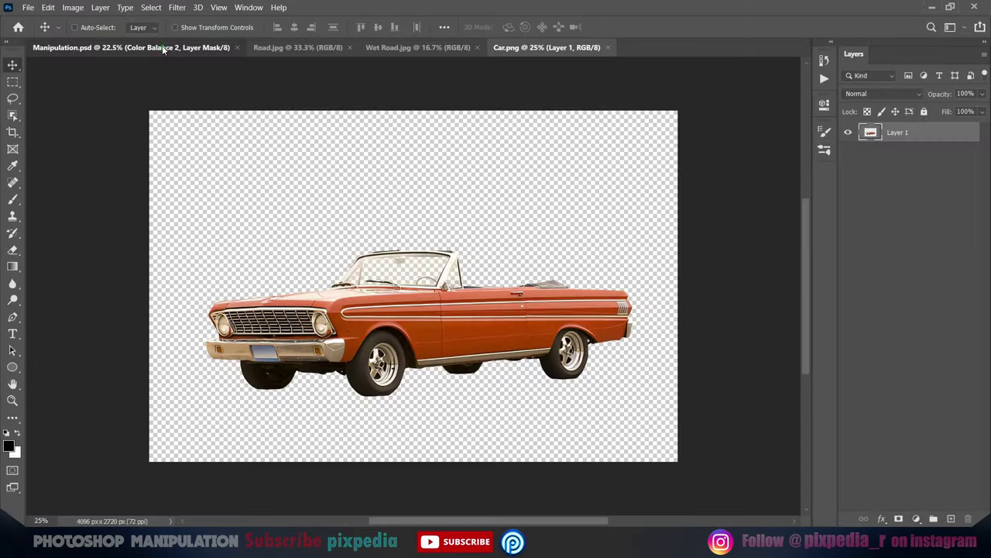
left_click(164, 49)
key("ctrl+v")
Move the car layer to the top and group the backdrop layers into Road and BG groups
left_click_drag(918, 155, 919, 147)
key("ctrl+g")
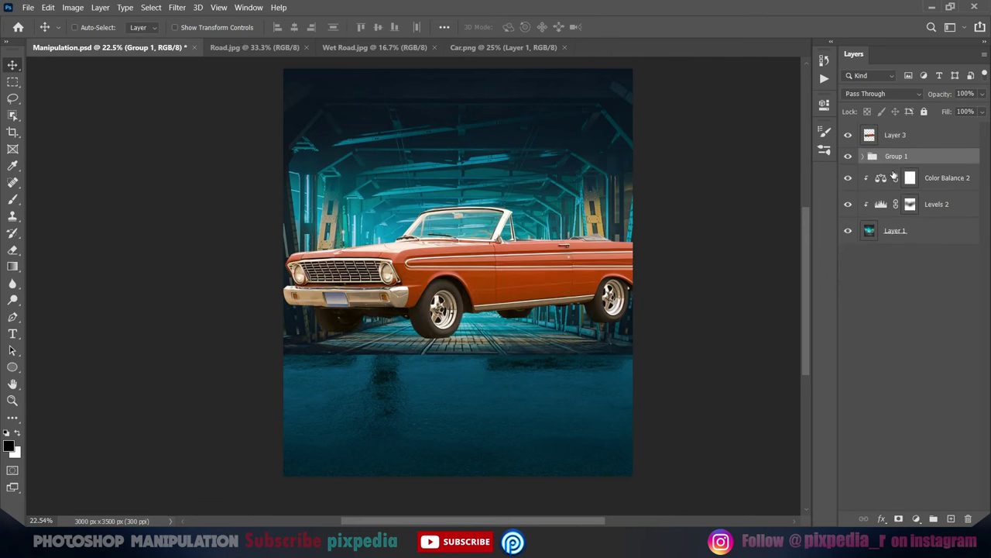
type("ad")
key("Return")
left_click(941, 178)
left_click(941, 230, "shift")
key("ctrl+g")
double_click(896, 172)
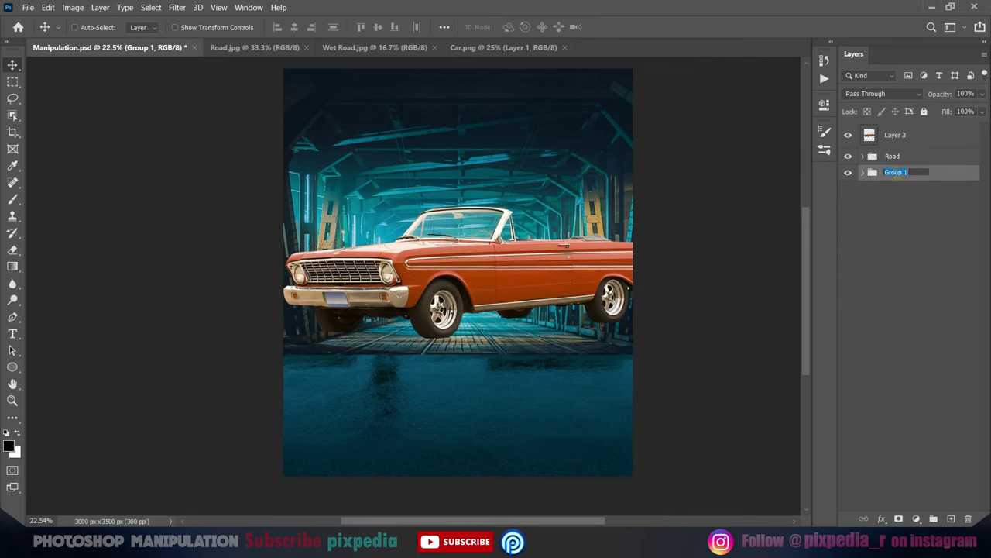
Flip the car horizontally, shrink it, and set it onto the road
left_click(917, 137)
key("ctrl+t")
right_click(481, 249)
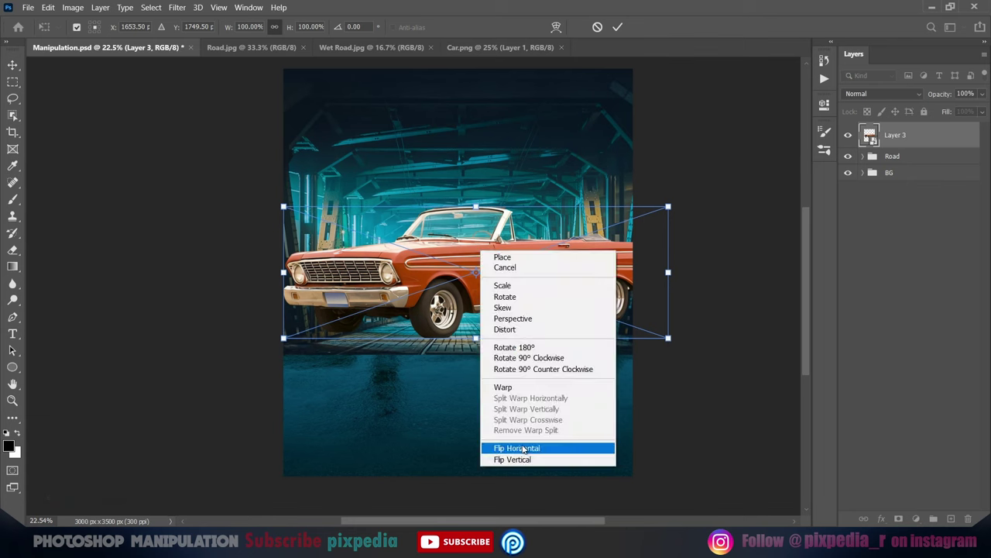
left_click(504, 447)
left_click_drag(665, 207, 612, 277)
left_click_drag(434, 310, 415, 318)
left_click_drag(612, 284, 597, 295)
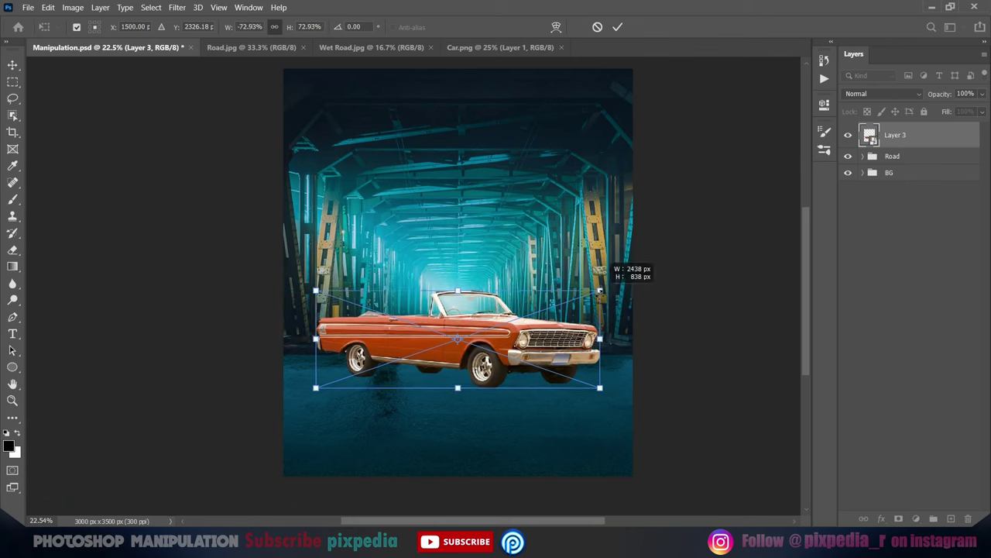
left_click(618, 26)
Add a New Guide Layout of 3 columns and 3 rows
left_click(219, 7)
left_click(251, 374)
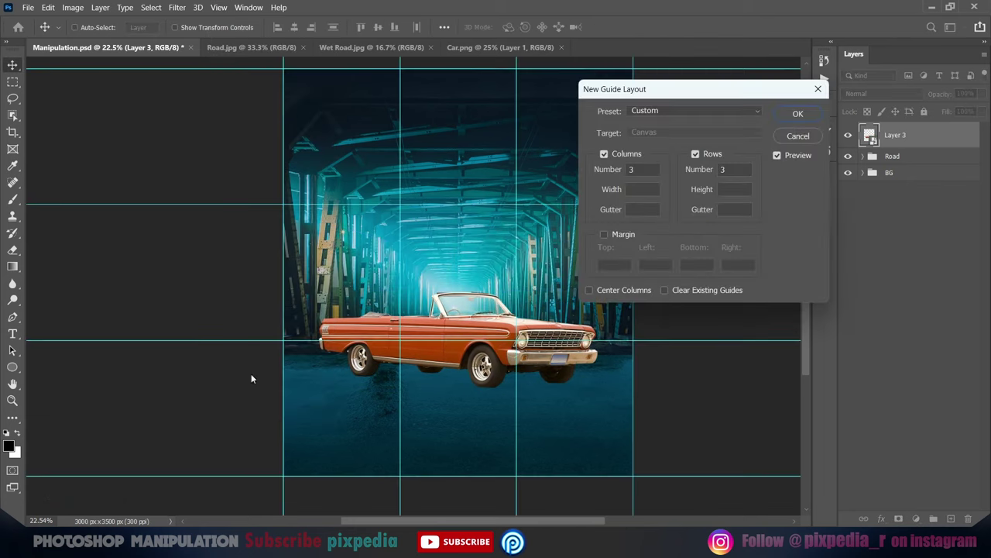
left_click(800, 113)
Move the car about 75 px lower and scale it smaller
scroll(471, 294, "down", 2)
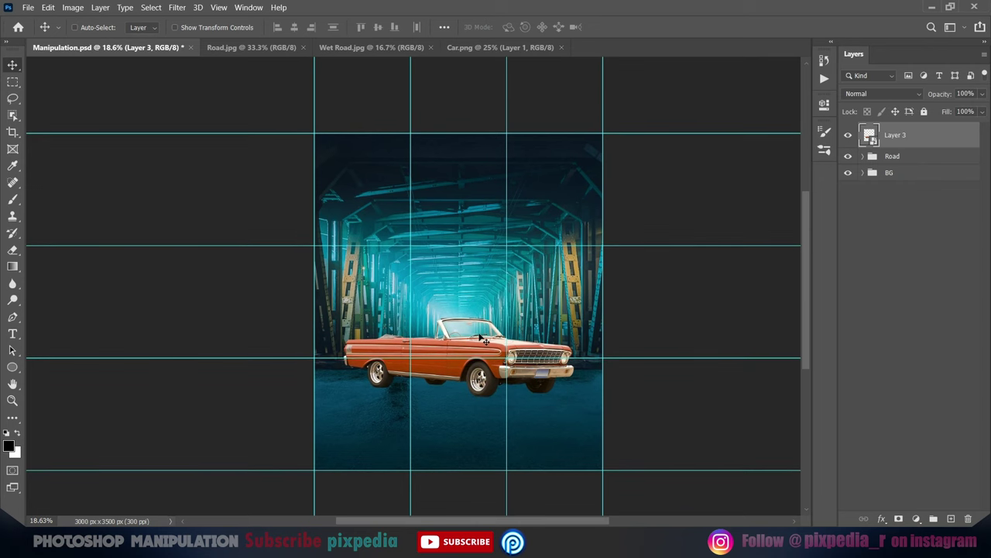
left_click_drag(485, 340, 481, 347)
key("ctrl+t")
left_click_drag(579, 324, 570, 326)
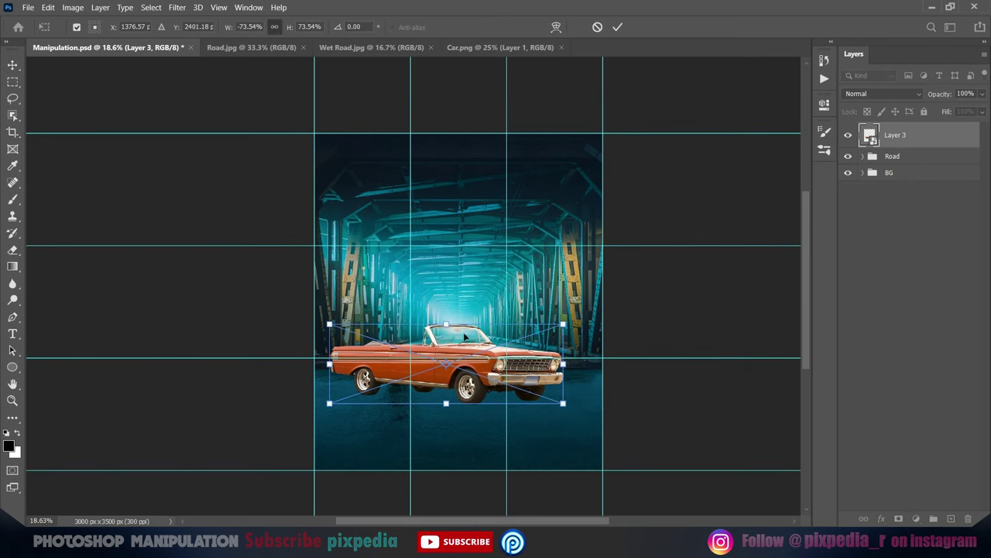
left_click_drag(474, 356, 464, 356)
left_click(617, 28)
Hide the guides and add a clipped Levels 3 lowering output white to darken the car
key("ctrl+semicolon")
right_click(895, 135)
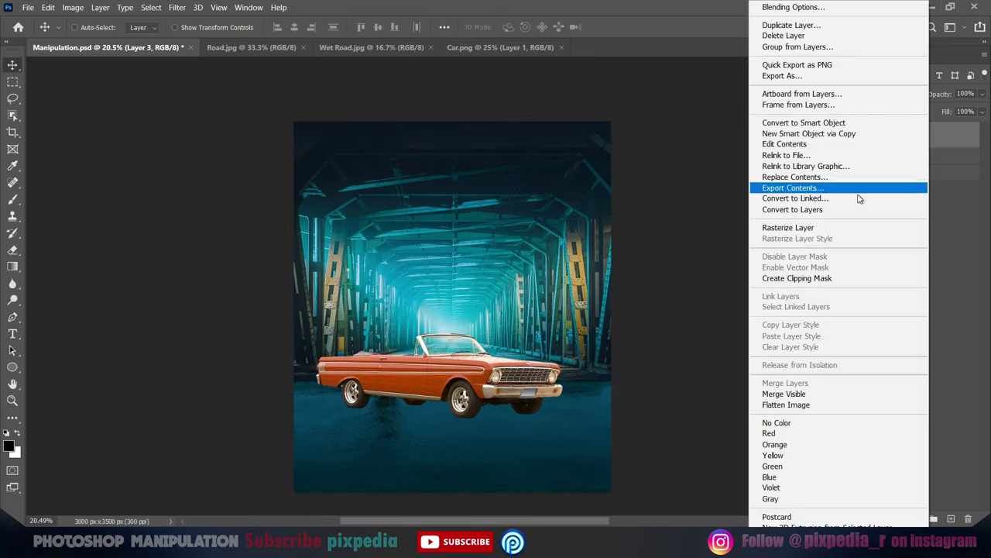
key("Escape")
left_click(916, 518)
left_click(907, 349)
left_click(713, 317)
key("alt+3")
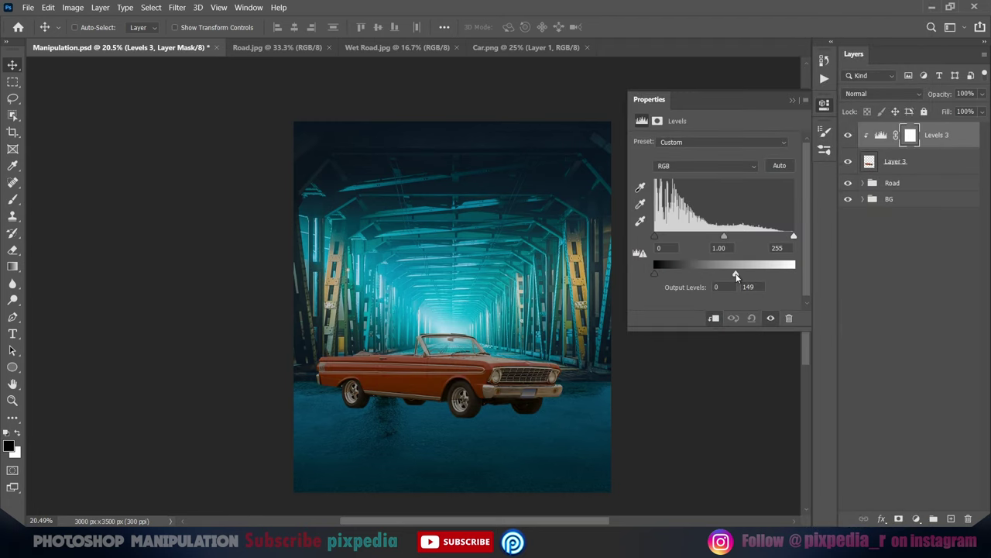
left_click_drag(793, 269, 721, 277)
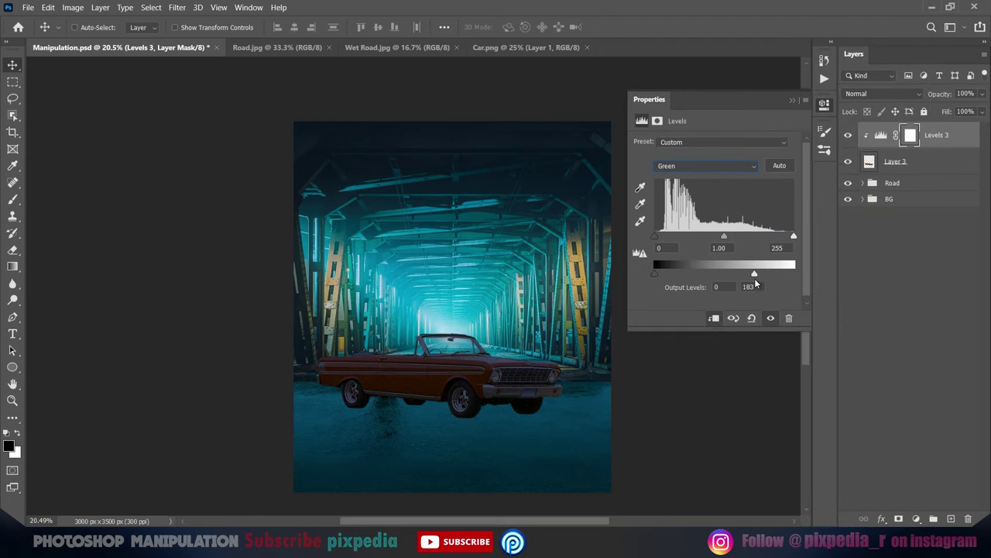
Add a second clipped Levels 4 to the car with an inverted mask
left_click(899, 161)
left_click(916, 518)
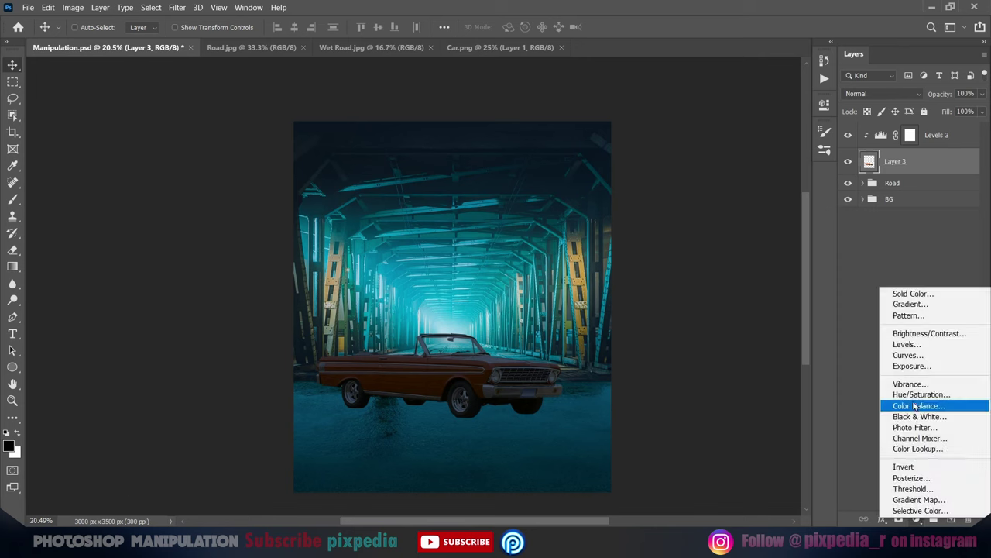
left_click(907, 350)
left_click(713, 318)
left_click(910, 161)
left_click(824, 103)
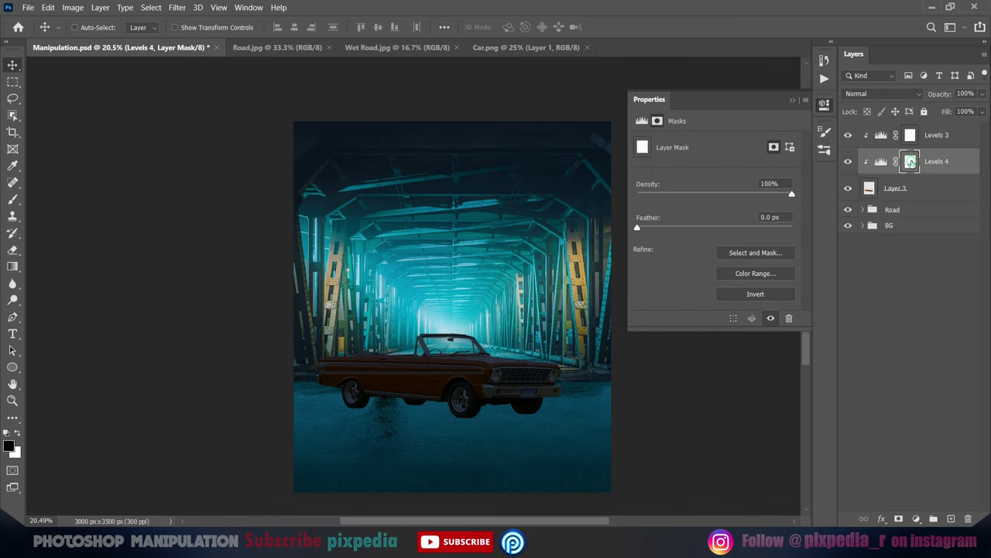
left_click(752, 293)
left_click(58, 203)
Polygon-lasso a selection around the car's lower body
scroll(367, 360, "up", 5)
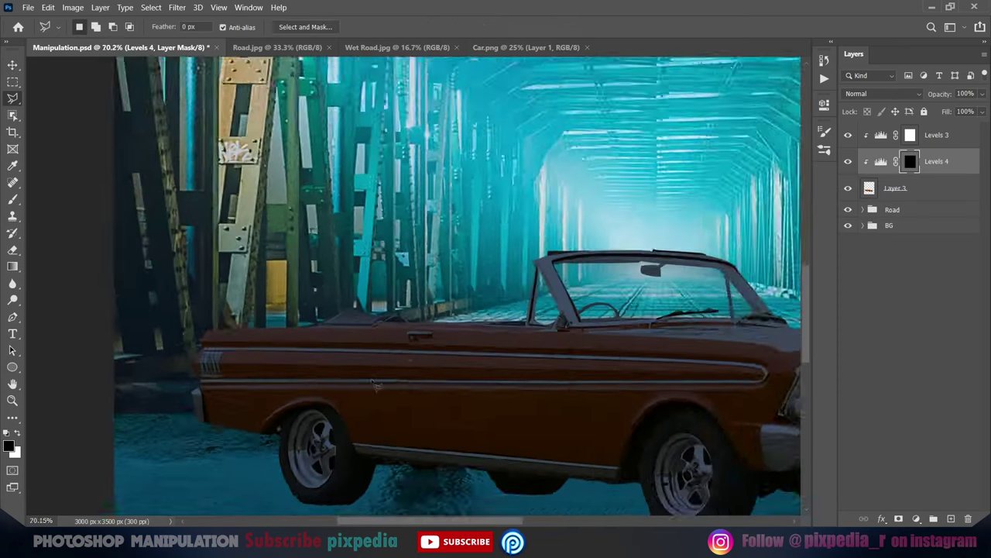
scroll(308, 353, "up", 2)
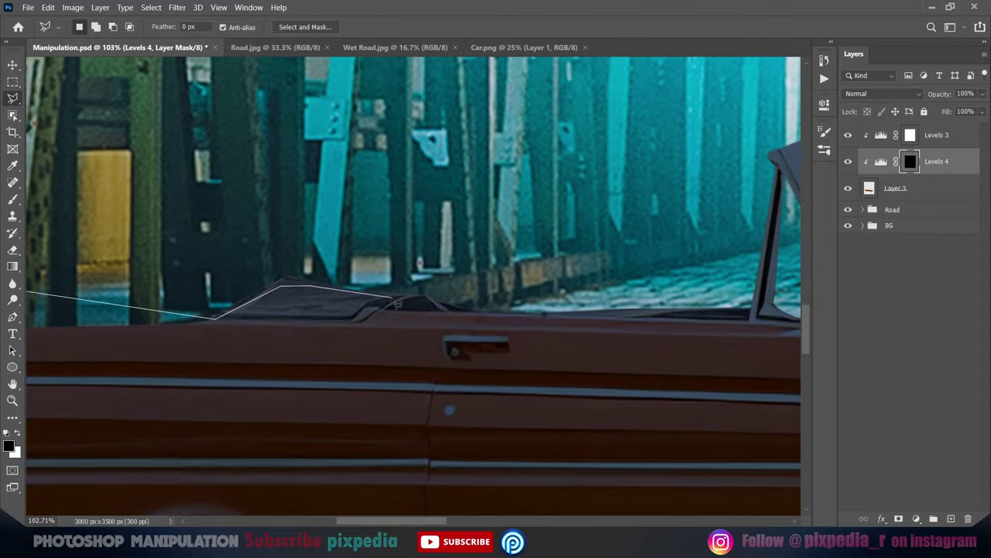
left_click(750, 323)
left_click_drag(749, 323, 413, 339)
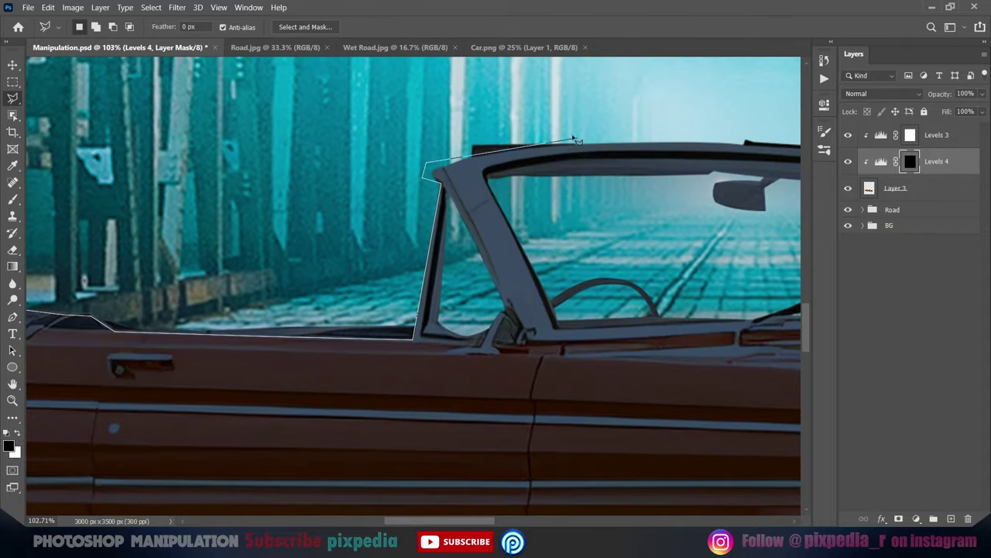
left_click(576, 140)
left_click_drag(576, 140, 352, 193)
left_click_drag(745, 335, 472, 224)
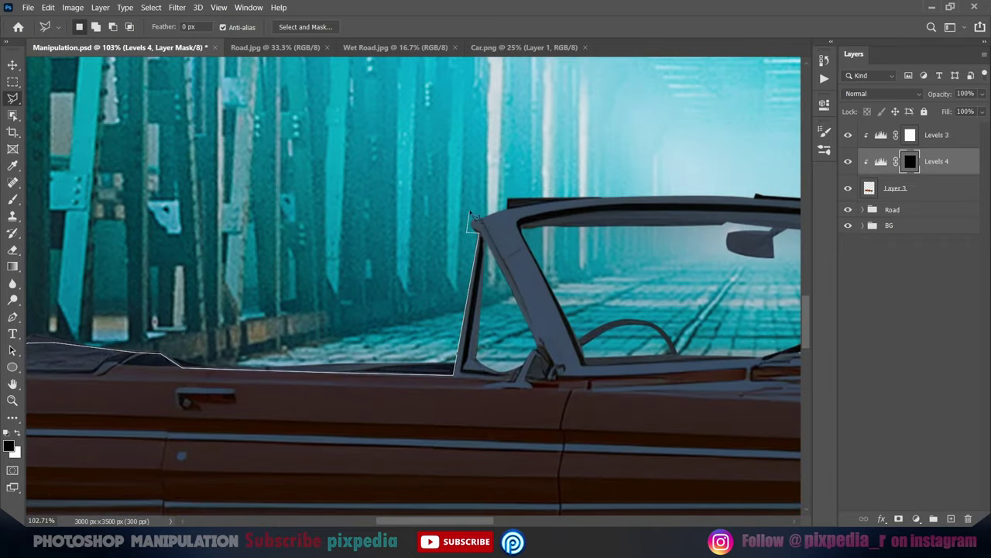
left_click_drag(767, 400, 500, 304)
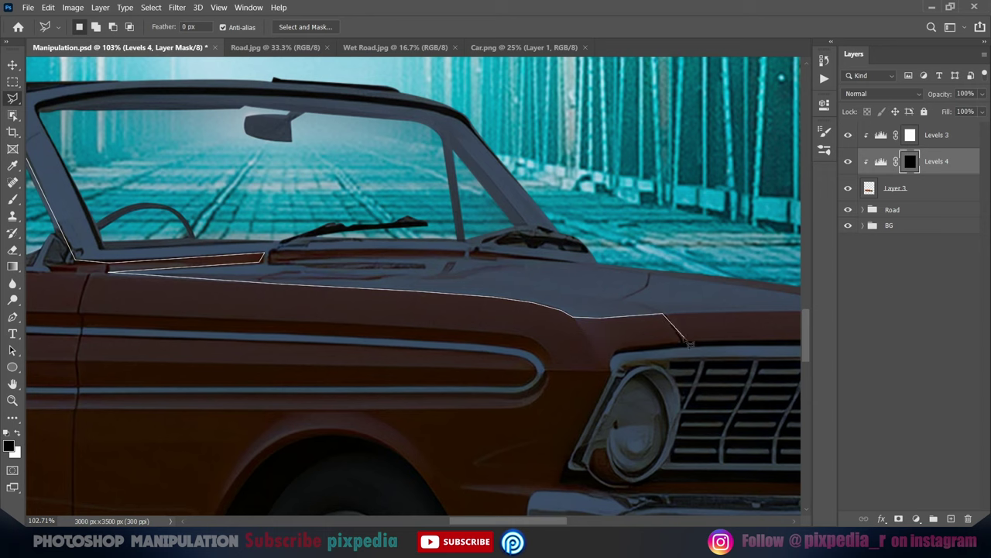
left_click_drag(609, 375, 519, 391)
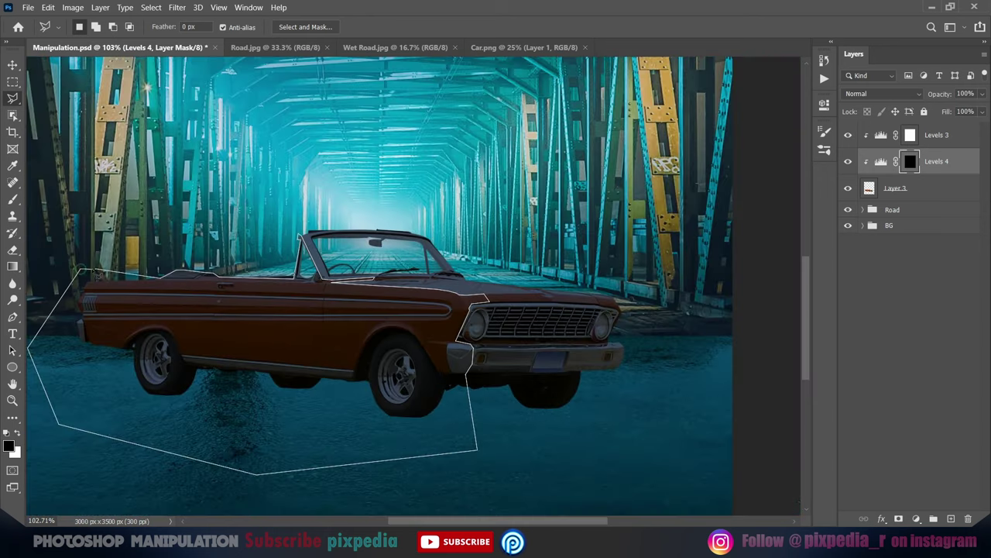
key("Return")
Reveal Levels 4 in the lower body, feather the mask, and group the car layers as Car
key("v")
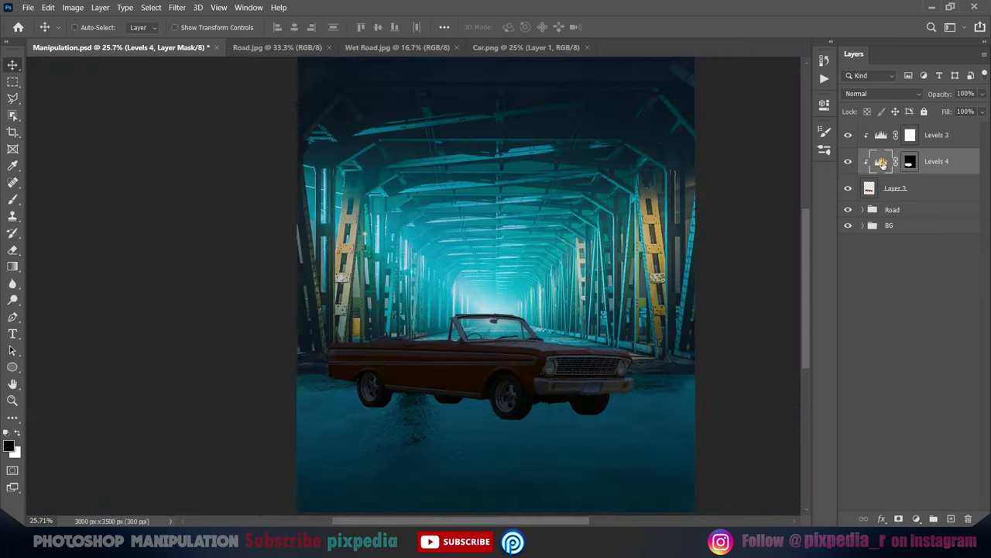
key("ctrl+backslash")
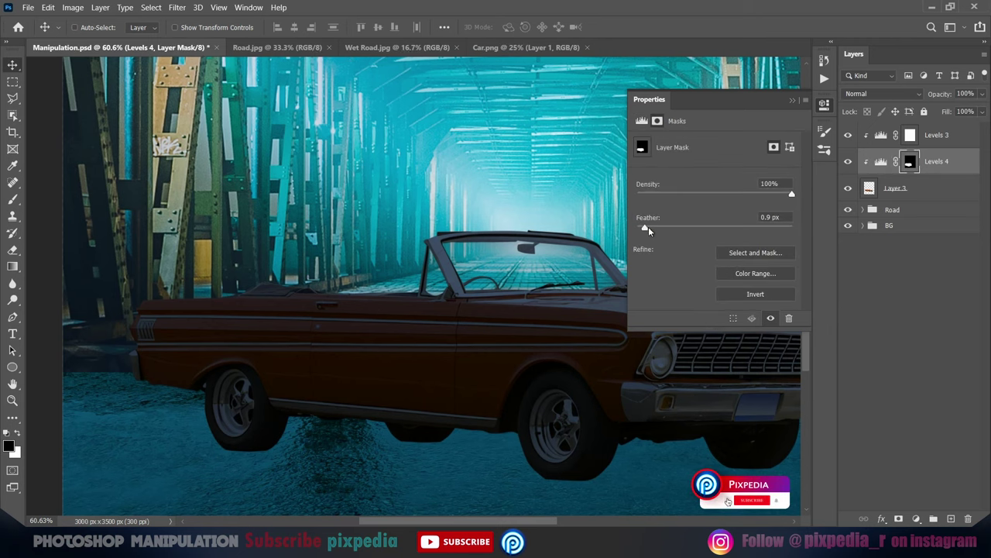
left_click(793, 100)
key("ctrl+0")
left_click(899, 187, "shift")
key("ctrl+g")
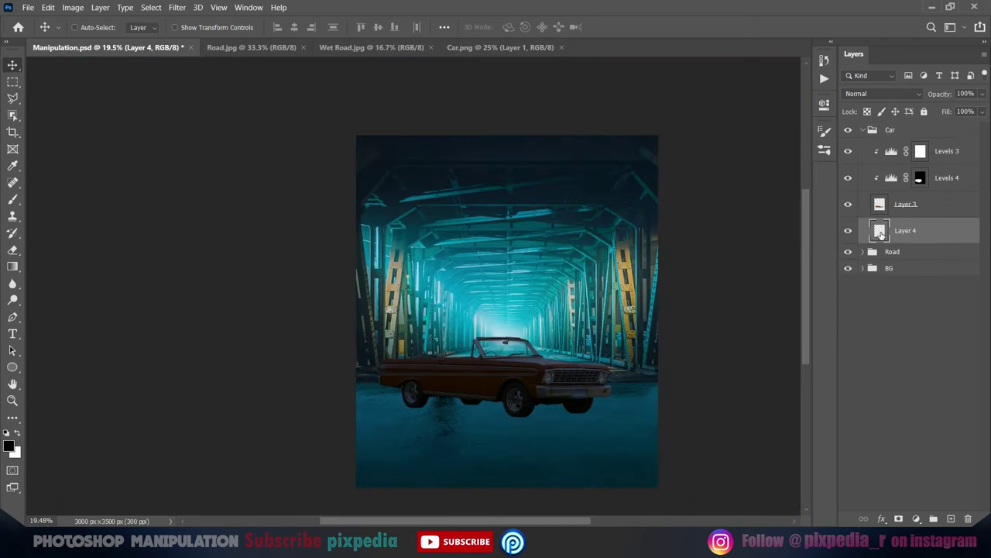
Set the brush size to 80 px and bring the area beneath the car into view
scroll(410, 401, "up", 5)
right_click(440, 338)
type("80")
key("Return")
scroll(398, 375, "up", 3)
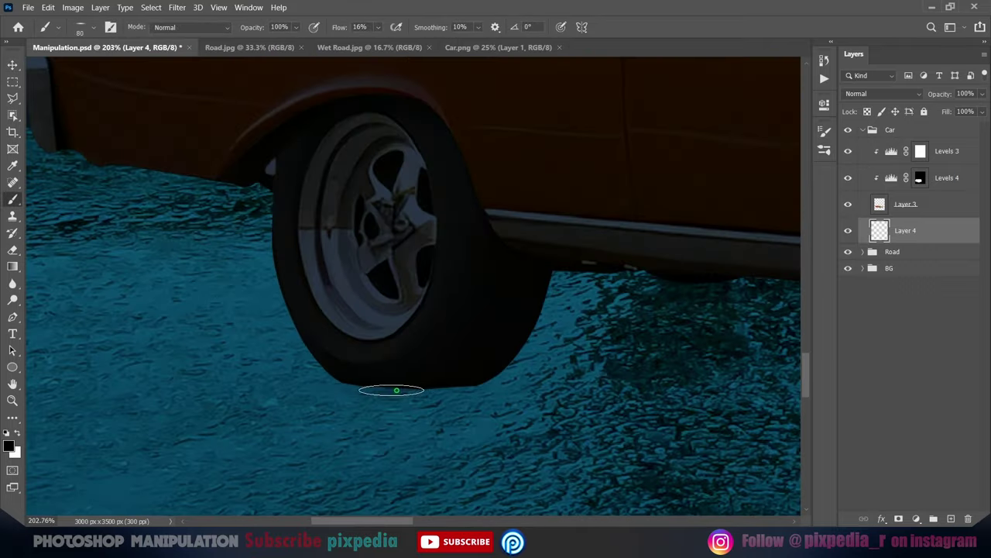
scroll(393, 394, "down", 3)
scroll(434, 338, "right", 5)
scroll(405, 382, "down", 2)
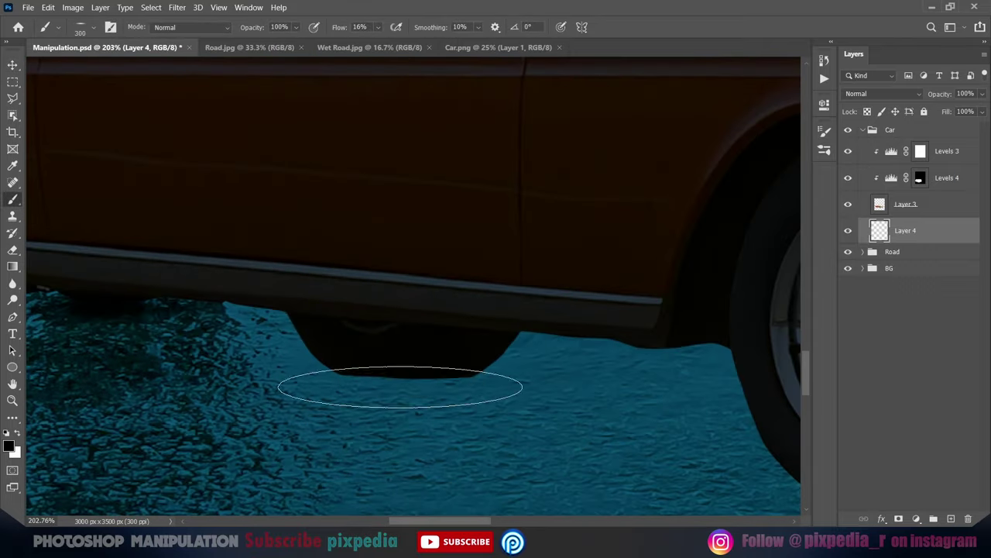
scroll(323, 384, "right", 4)
scroll(332, 361, "down", 3)
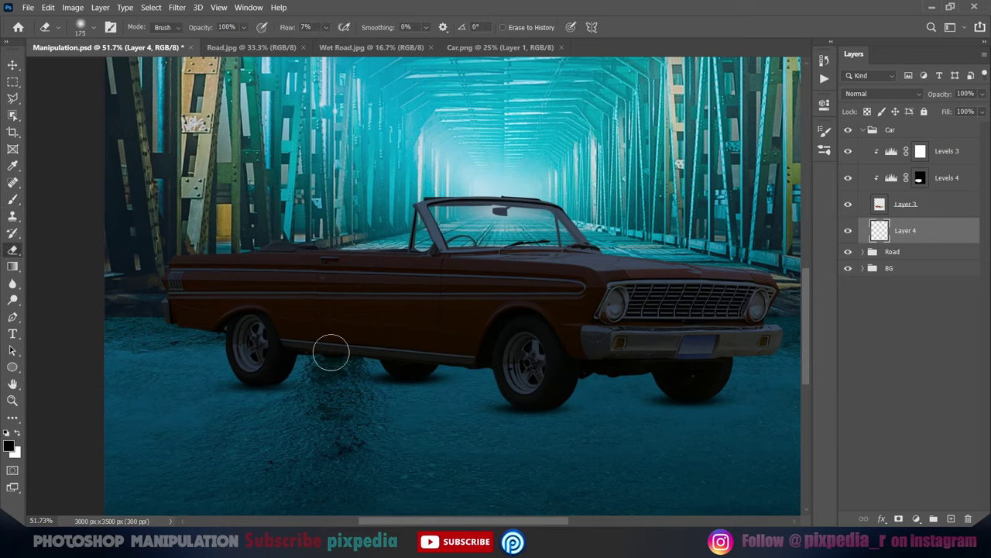
scroll(331, 352, "right", 1)
Paint a soft dark shadow under the car with a low-strength brush
key("b")
scroll(454, 398, "up", 2)
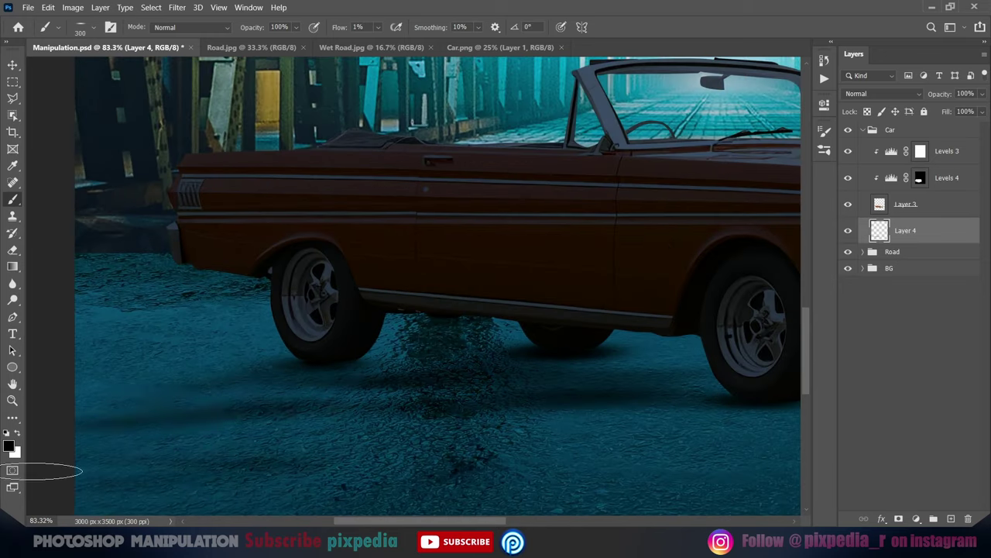
scroll(660, 352, "down", 2)
key("3")
key("3")
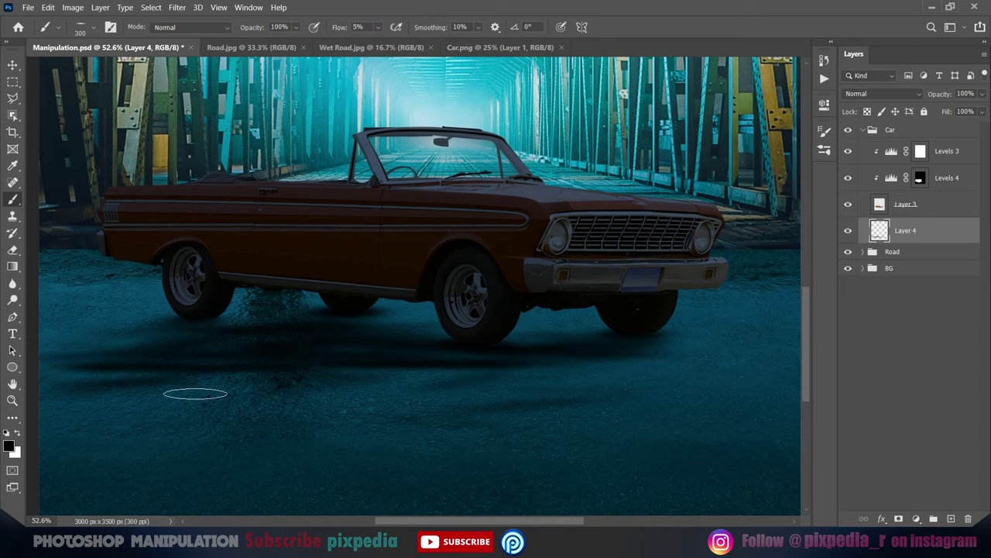
left_click_drag(195, 394, 414, 392)
scroll(495, 398, "down", 3)
Keep the shadow layer at Normal blending and fade it to 76% opacity
left_click(883, 94)
left_click(854, 106)
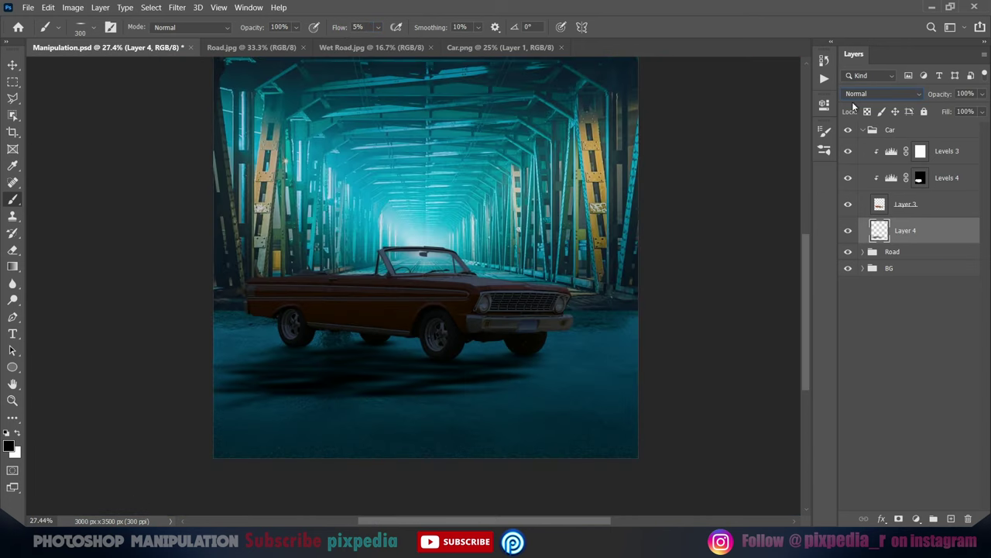
left_click_drag(982, 109, 967, 134)
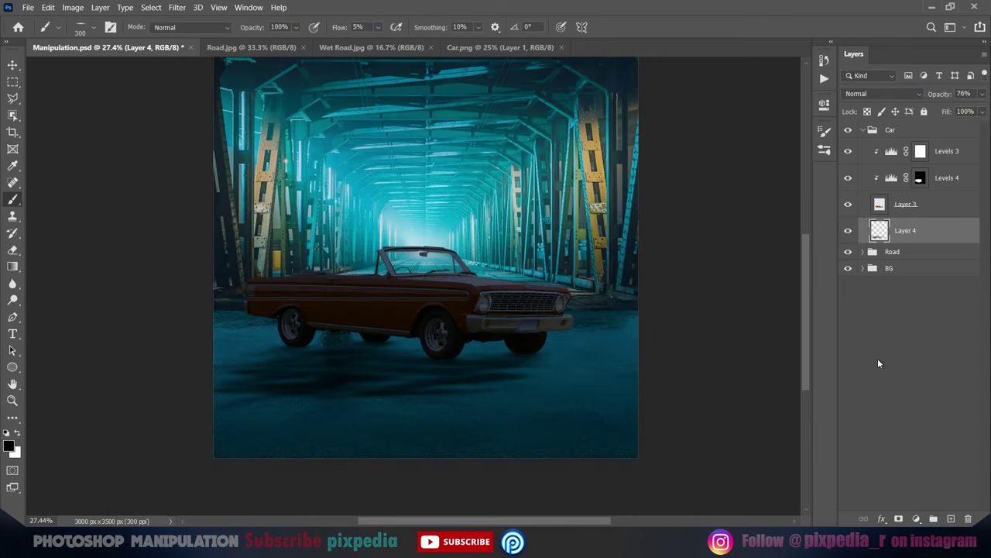
left_click(881, 518)
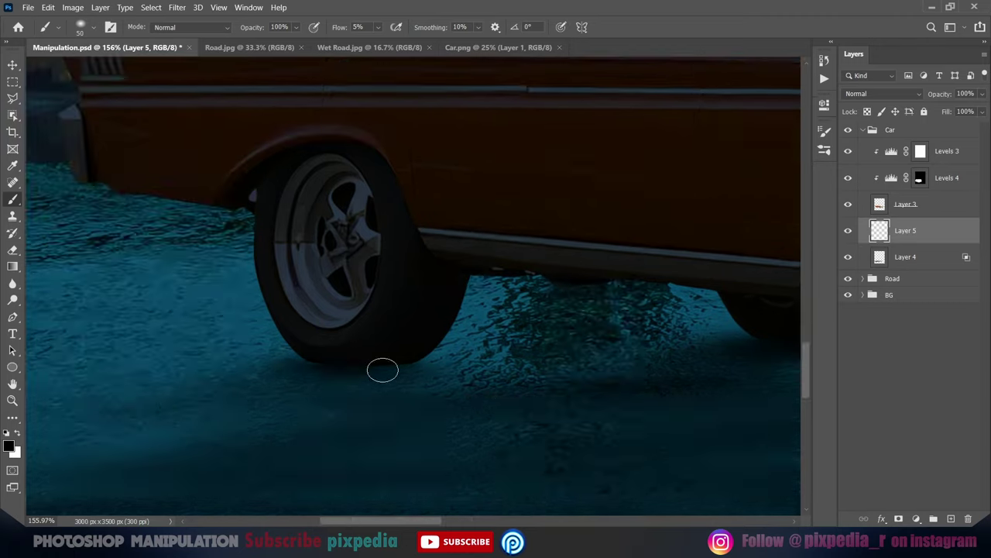
Set up the Eraser to trim excess shadow around the car
scroll(381, 367, "down", 5)
scroll(399, 451, "down", 5)
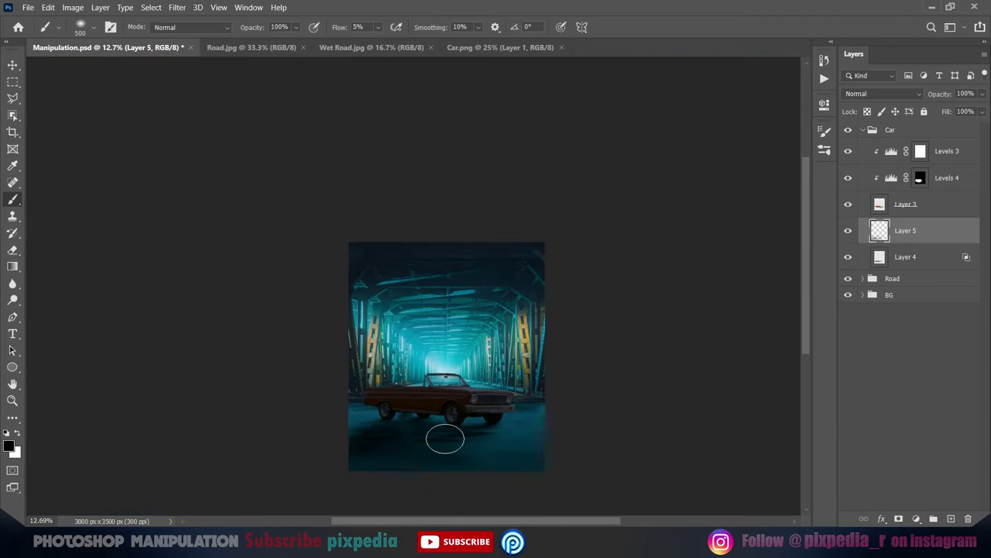
scroll(442, 431, "up", 3)
key("e")
right_click(474, 318)
key("Escape")
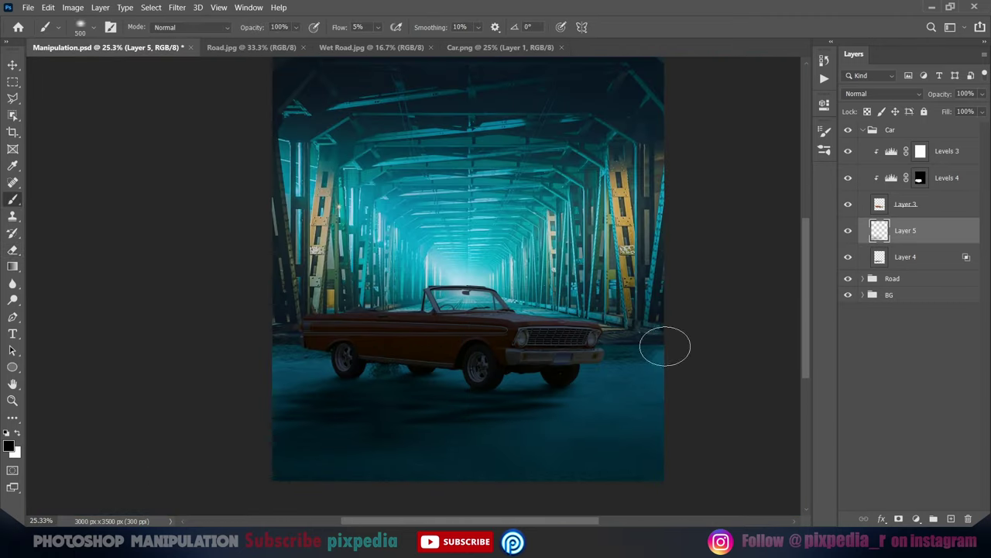
scroll(396, 342, "down", 3)
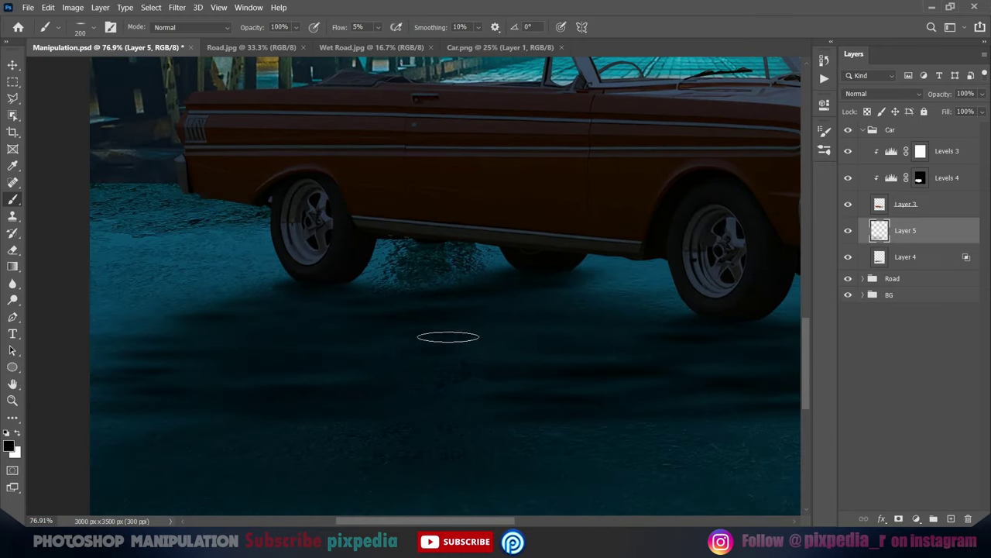
scroll(448, 336, "down", 4)
key("e")
scroll(341, 356, "up", 2)
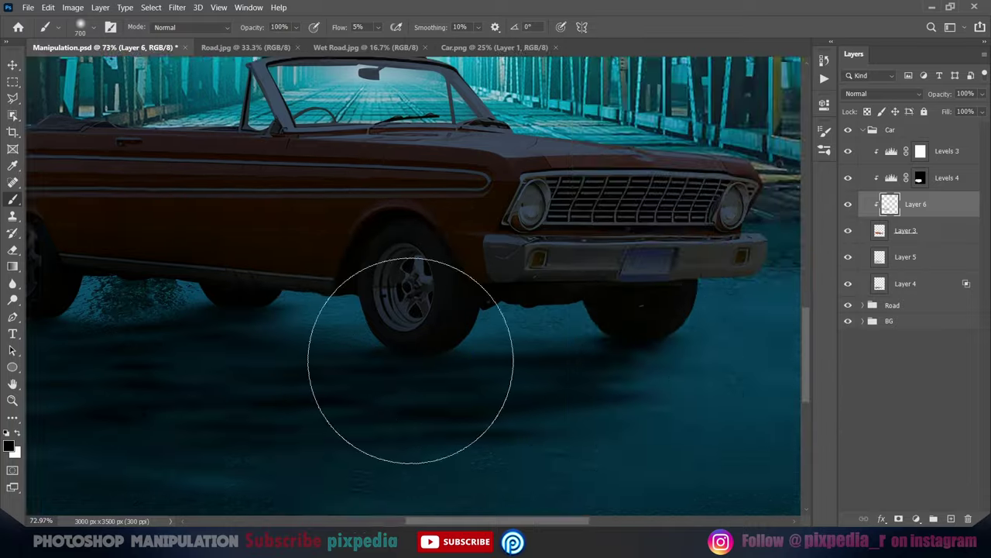
Save, then clip a new layer to the car and set it to Color Dodge
key("ctrl+s")
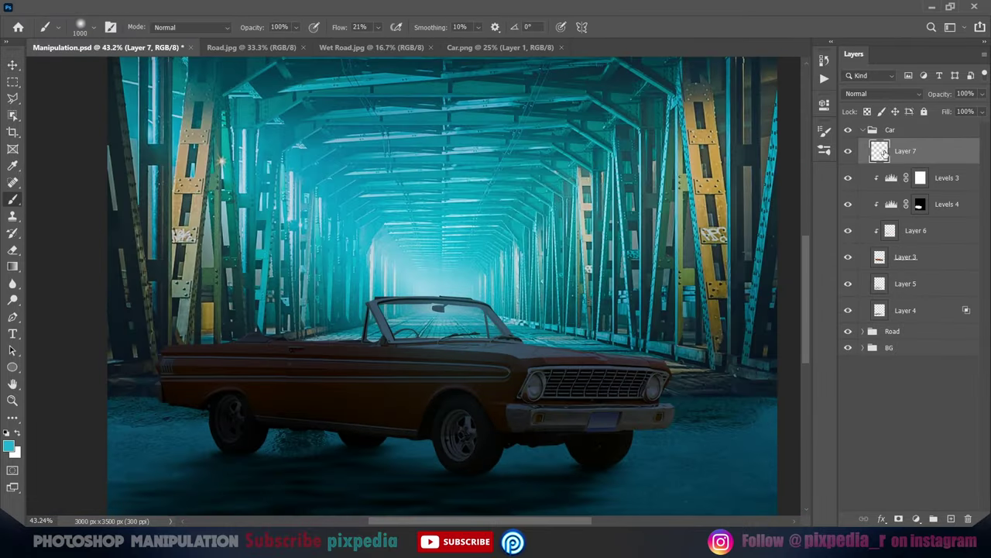
key("ctrl+alt+g")
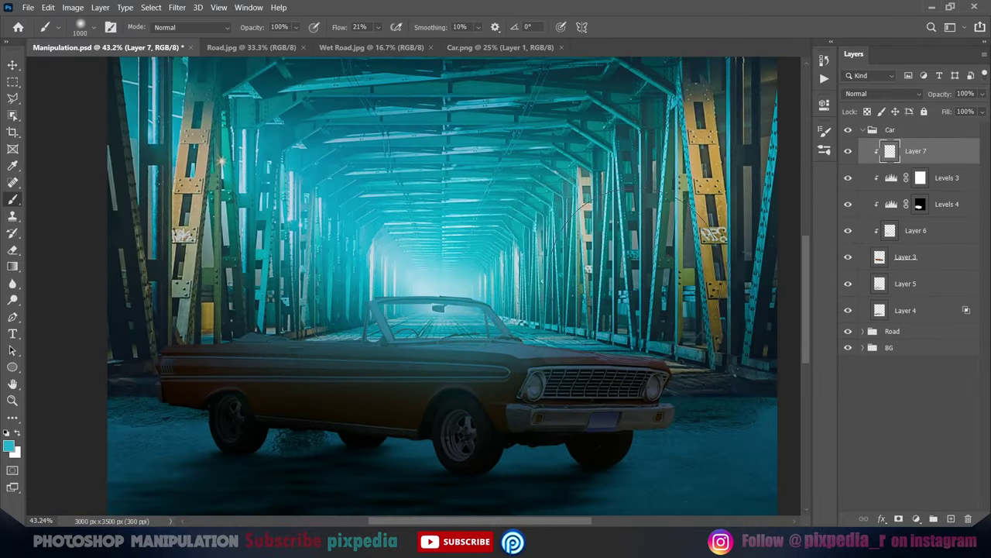
left_click(883, 92)
left_click(866, 215)
key("v")
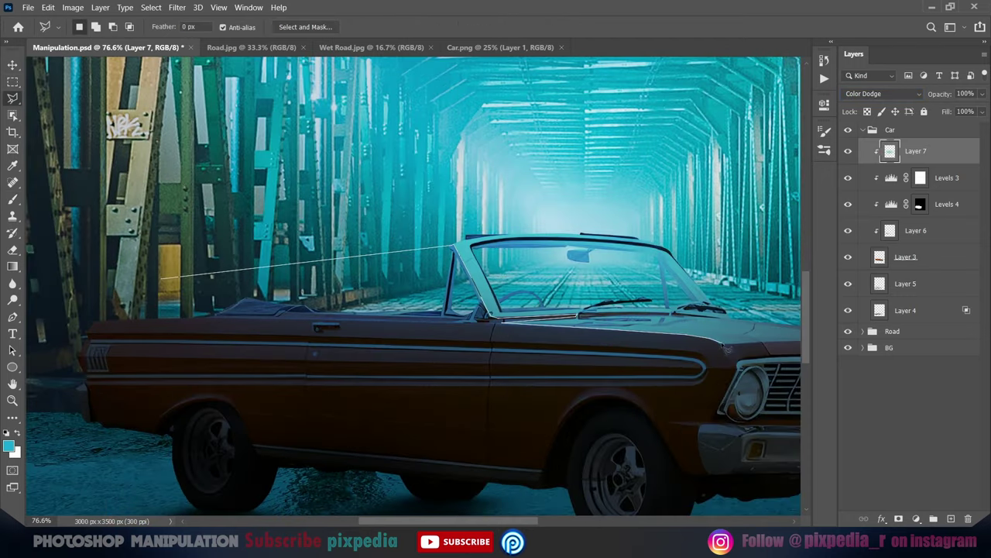
Close the lasso outline and select Levels 3 to add an adjustment above it
left_click(163, 280)
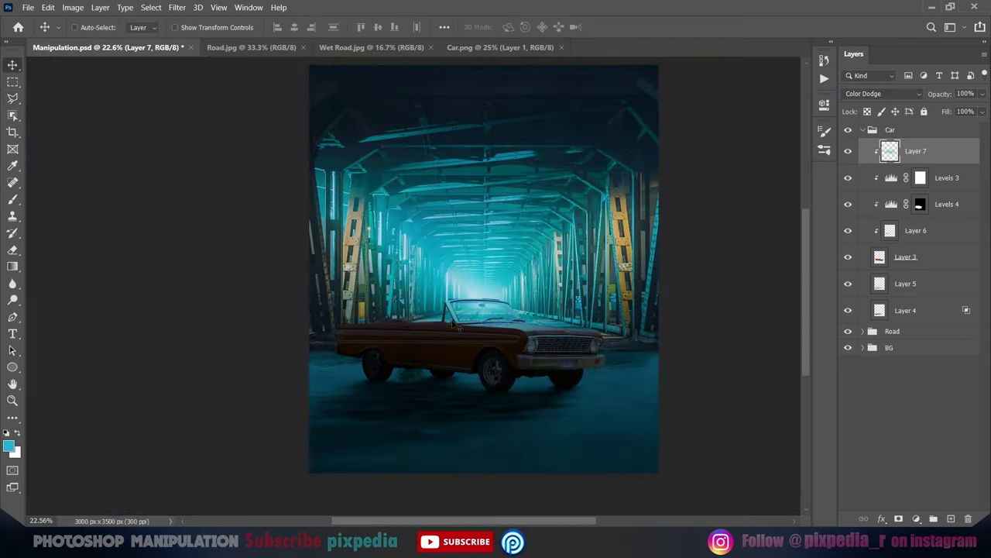
left_click(947, 177)
left_click(916, 519)
Add an Exposure adjustment at +3.17, invert its mask, and paint it back over the car front
left_click(844, 369)
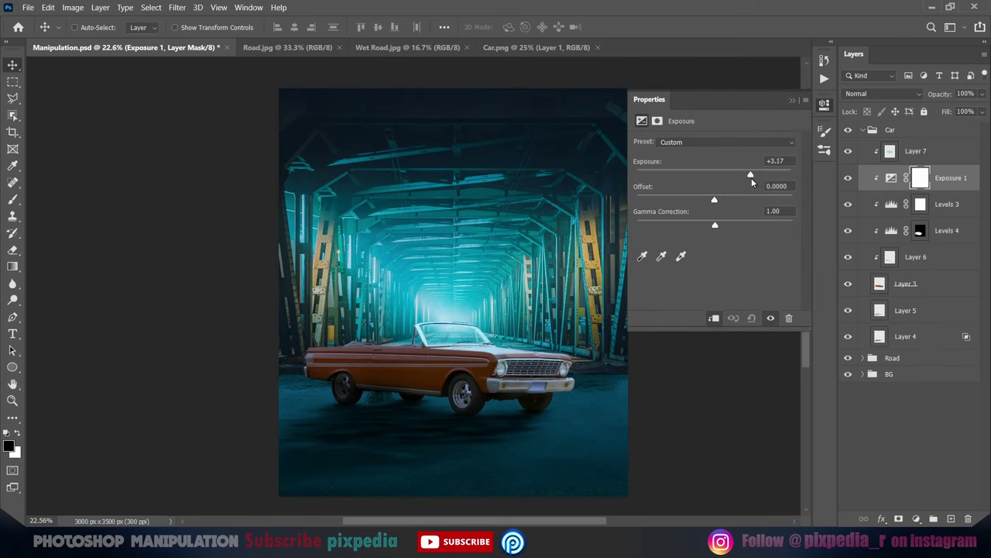
left_click(730, 274)
key("b")
scroll(496, 268, "up", 5)
key("ctrl+i")
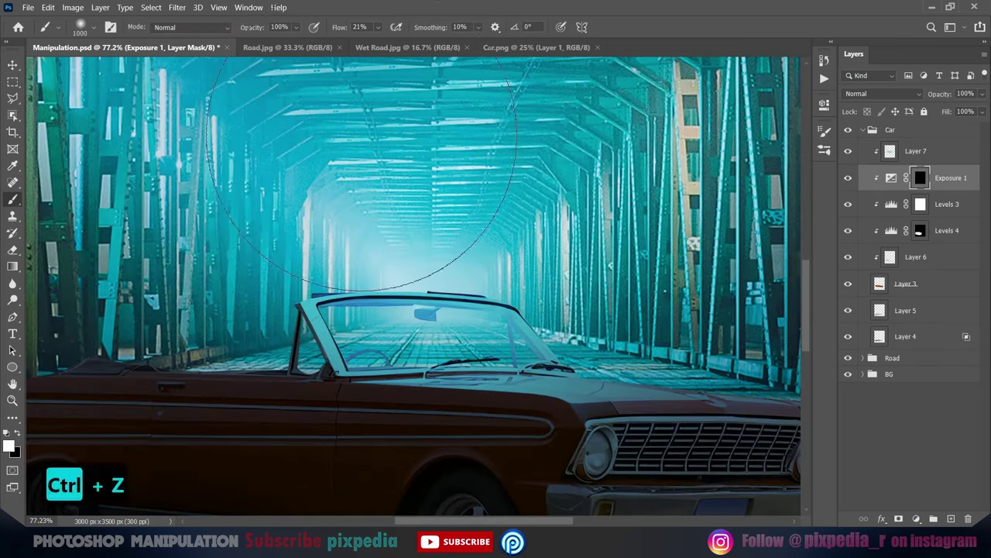
key("ctrl+z")
left_click(496, 267)
scroll(434, 294, "down", 2)
scroll(419, 302, "down", 2)
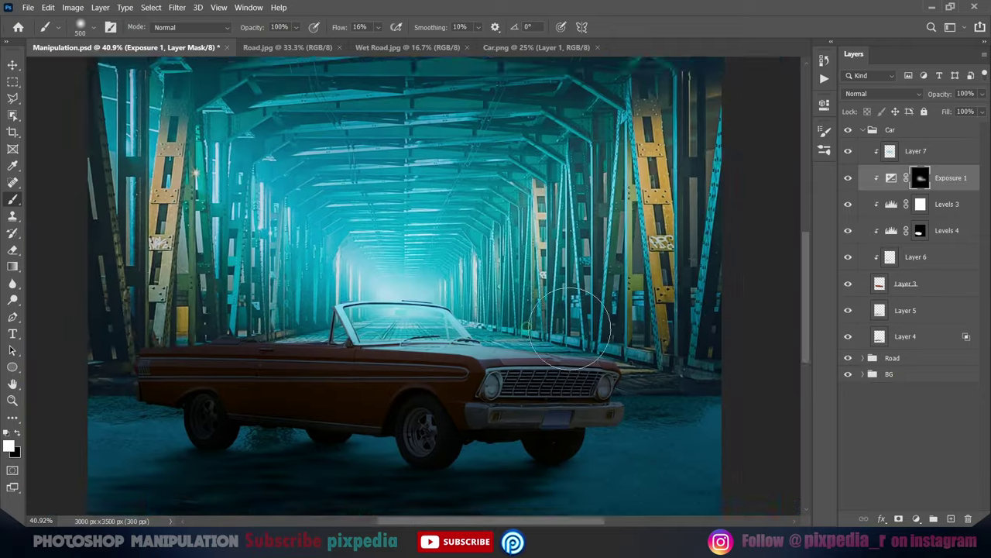
key("bracketleft")
key("bracketleft")
key("bracketleft")
Adjust the blending and fill amount of the Color Dodge glow Layer 7
left_click(917, 151)
left_click(883, 94)
left_click(874, 213)
left_click(982, 111)
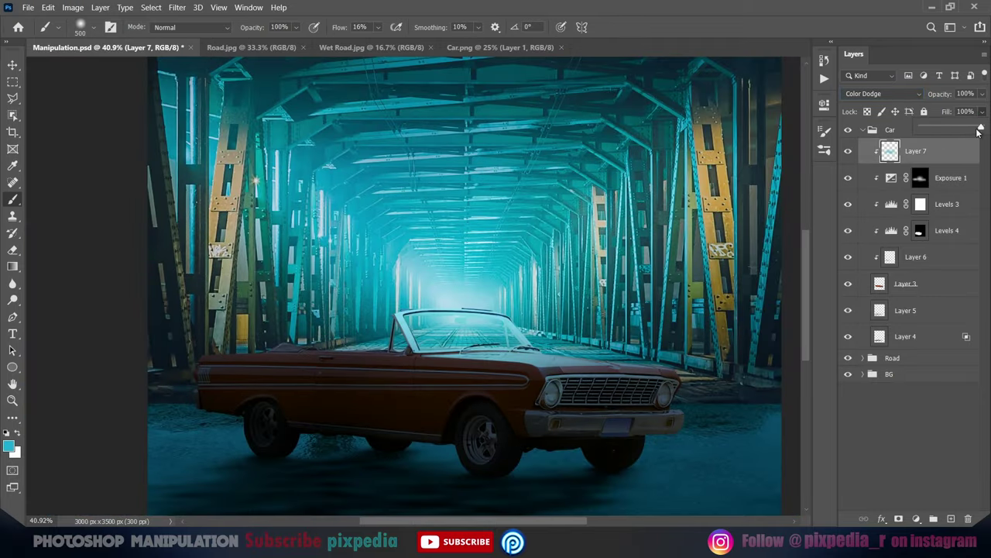
Reselect the Exposure 1 mask, fit the image on screen, and start opening Man.png
left_click(921, 177)
key("v")
key("ctrl+0")
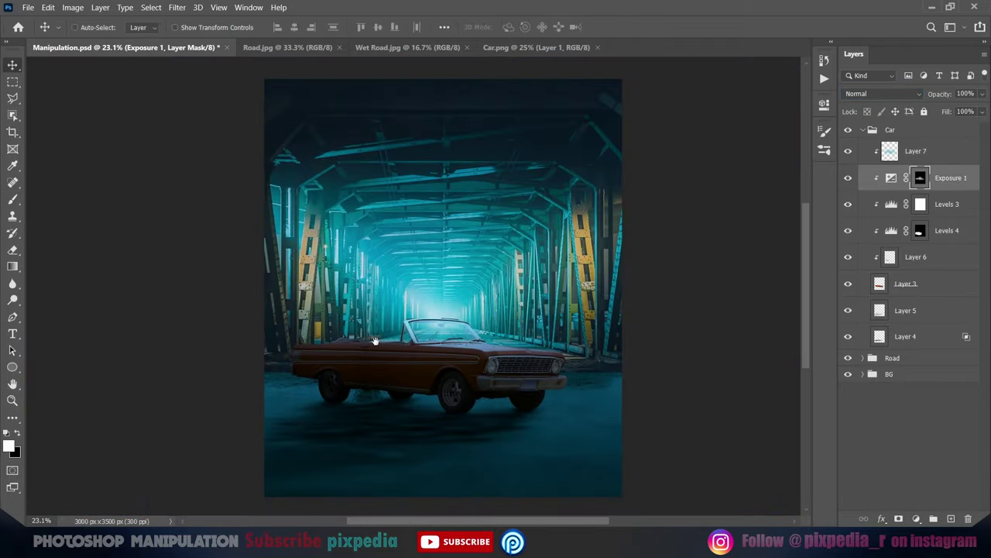
key("ctrl+h")
left_click(221, 116)
Copy the man from Man.png into the composition, scaled to about 44% left of the car
left_click(885, 504)
key("ctrl+a")
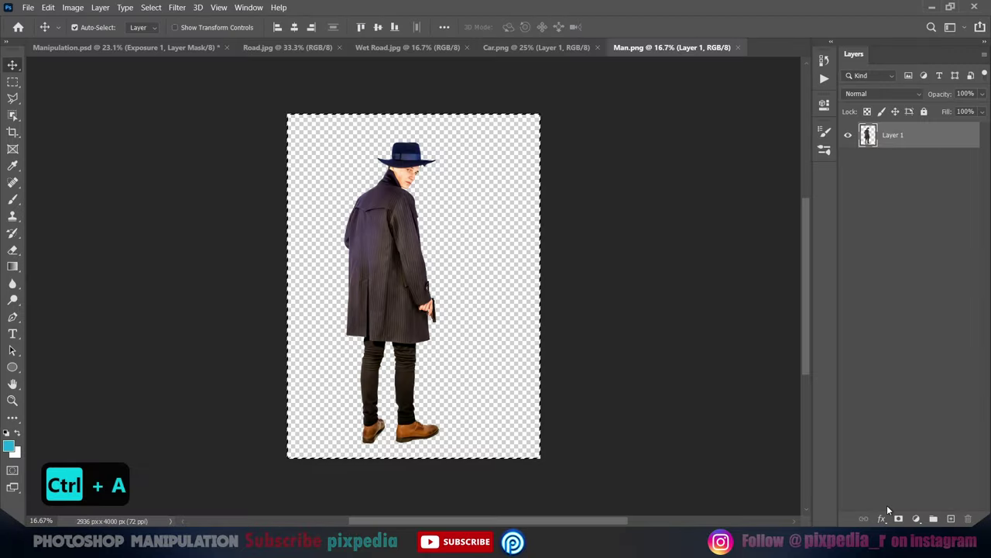
key("ctrl+c")
left_click(108, 47)
key("ctrl+v")
key("ctrl+t")
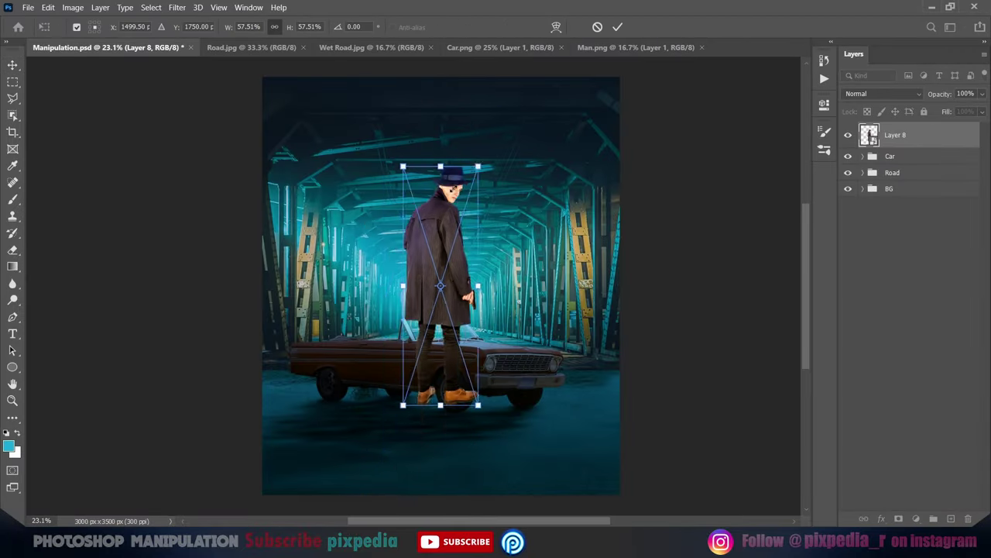
left_click_drag(540, 162, 399, 225)
left_click_drag(364, 341, 350, 378)
left_click(618, 27)
Enlarge the Car group slightly and raise it while the man is hidden
key("ctrl+h")
left_click(848, 135)
left_click(890, 155)
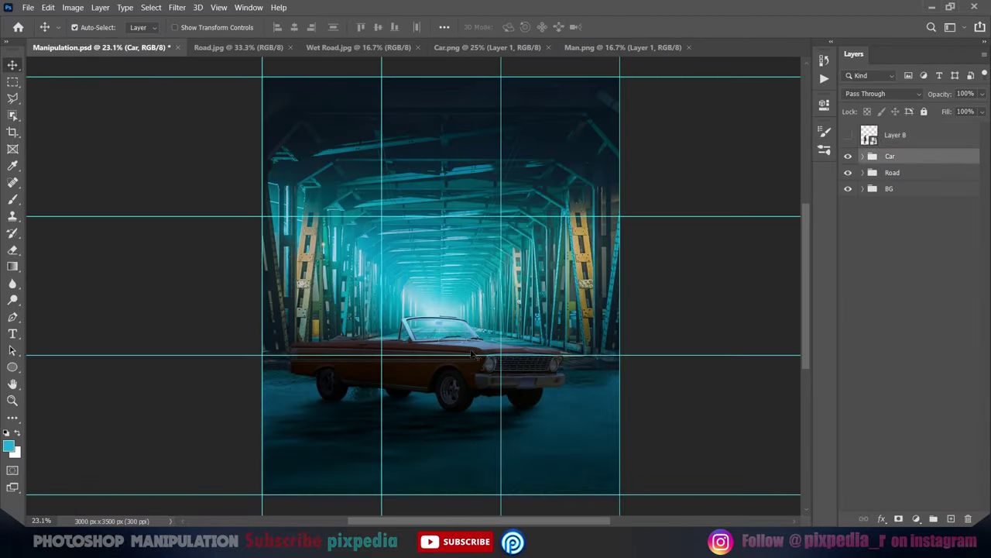
key("ctrl+t")
left_click_drag(456, 329, 466, 298)
scroll(466, 298, "down", 2)
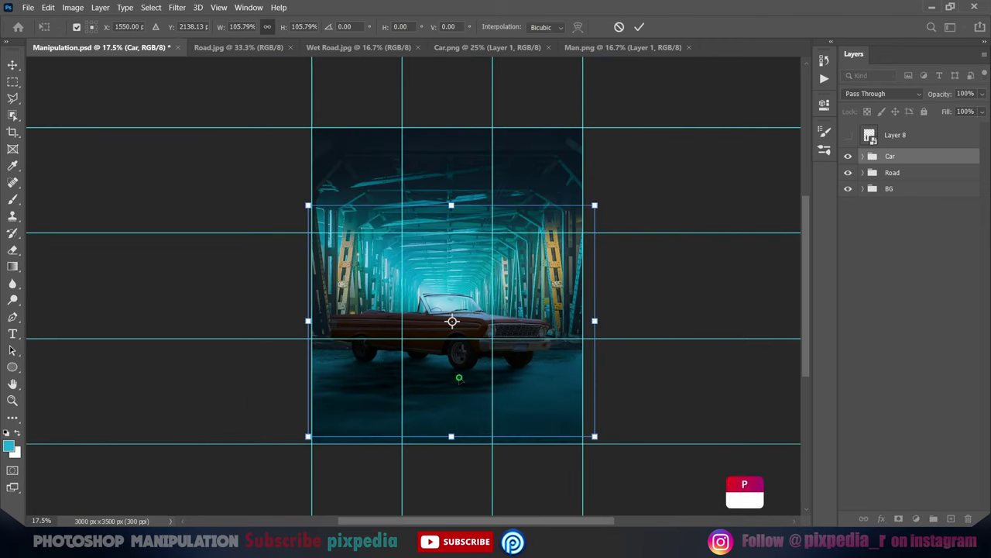
key("Return")
scroll(466, 299, "up", 2)
Show the man again and enlarge him to about 55%
left_click(848, 135)
left_click(896, 135)
key("ctrl+t")
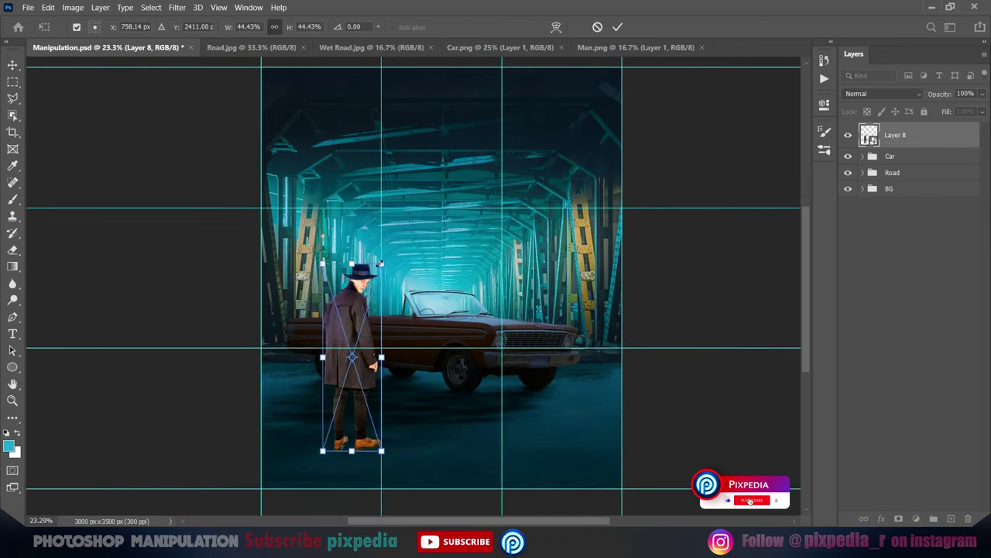
left_click_drag(354, 282, 354, 228)
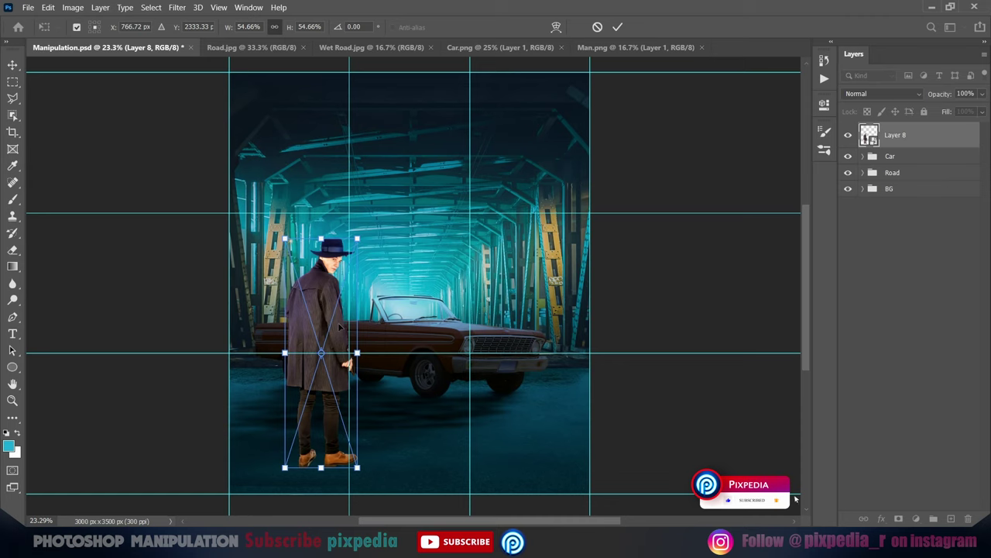
left_click(618, 27)
Toggle the car shadow Layer 5 to compare, then reselect the man layer
key("ctrl+h")
left_click(863, 156)
left_click(906, 336)
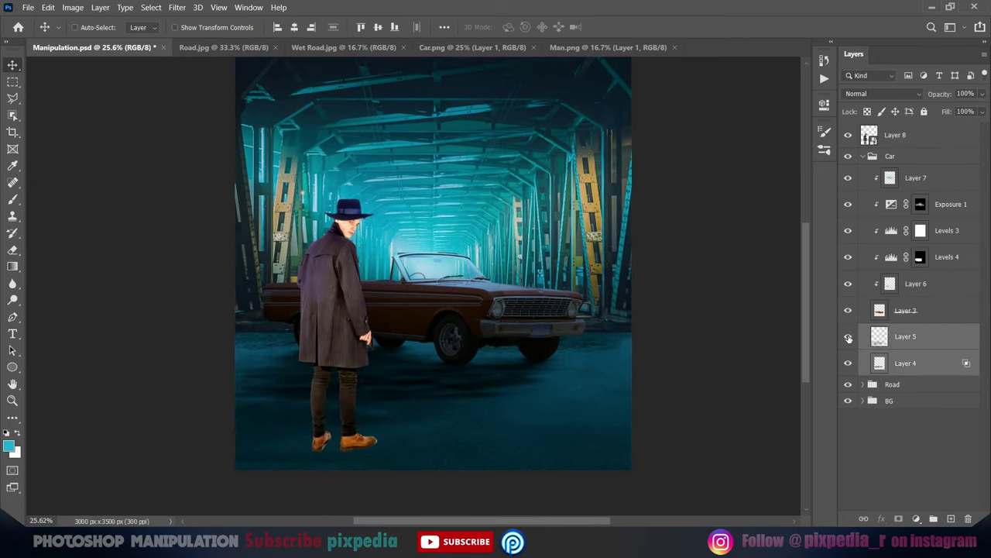
scroll(483, 416, "up", 1)
left_click(863, 155)
left_click(896, 135)
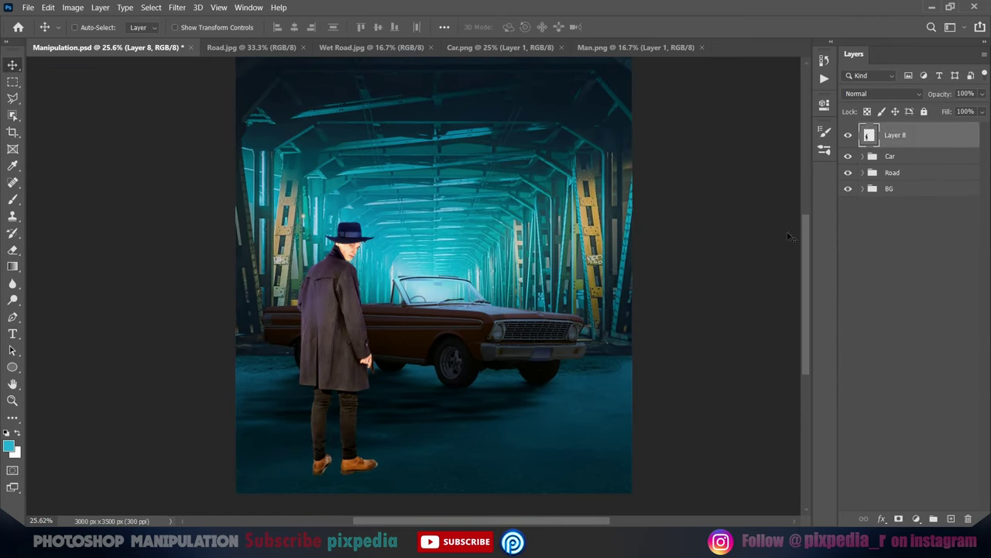
scroll(348, 446, "up", 4)
Lasso the man's back shoe and rotate it straight
key("l")
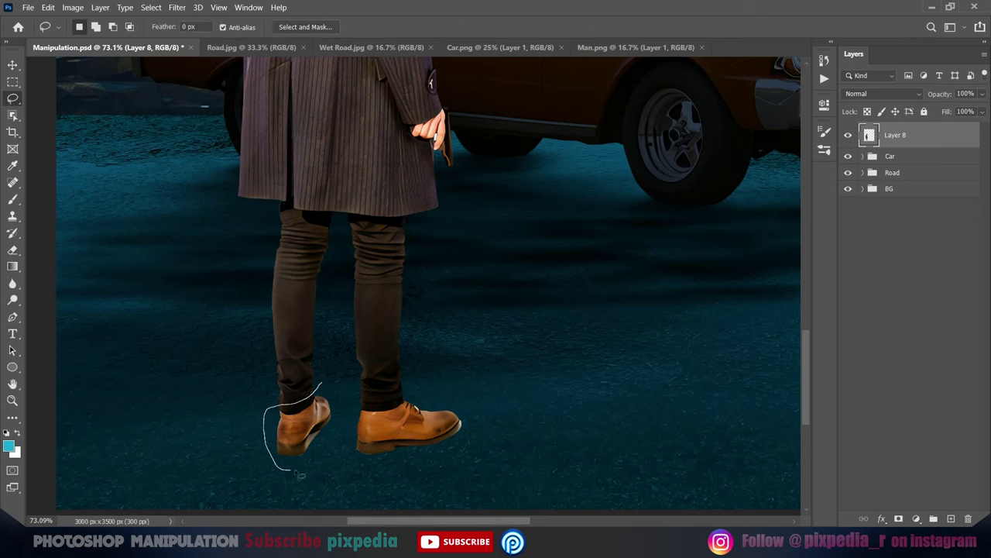
scroll(310, 426, "up", 2)
key("ctrl+t")
left_click_drag(369, 352, 374, 358)
left_click(639, 27)
scroll(310, 349, "up", 3)
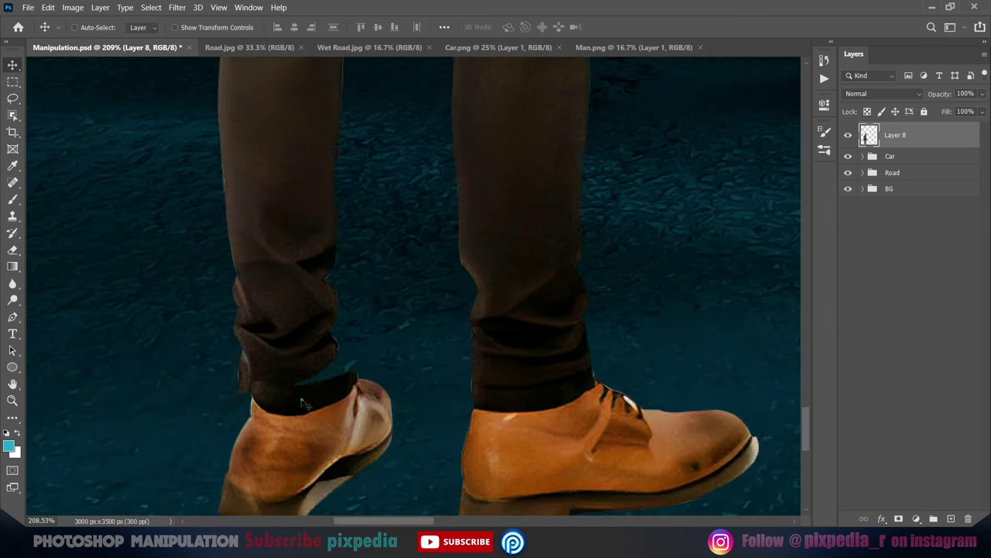
Clone-stamp the man's trouser hem to tidy it
key("s")
scroll(276, 363, "up", 3)
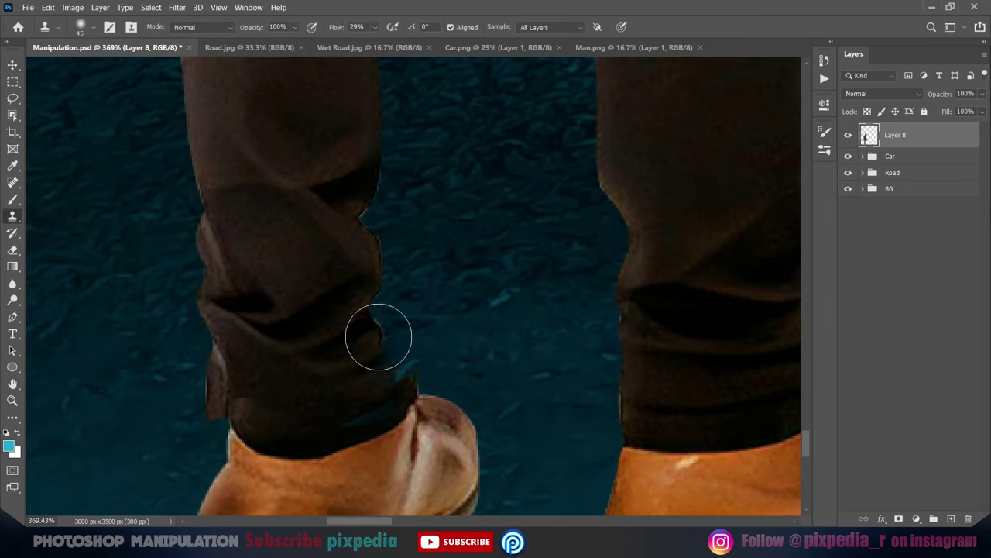
key("l")
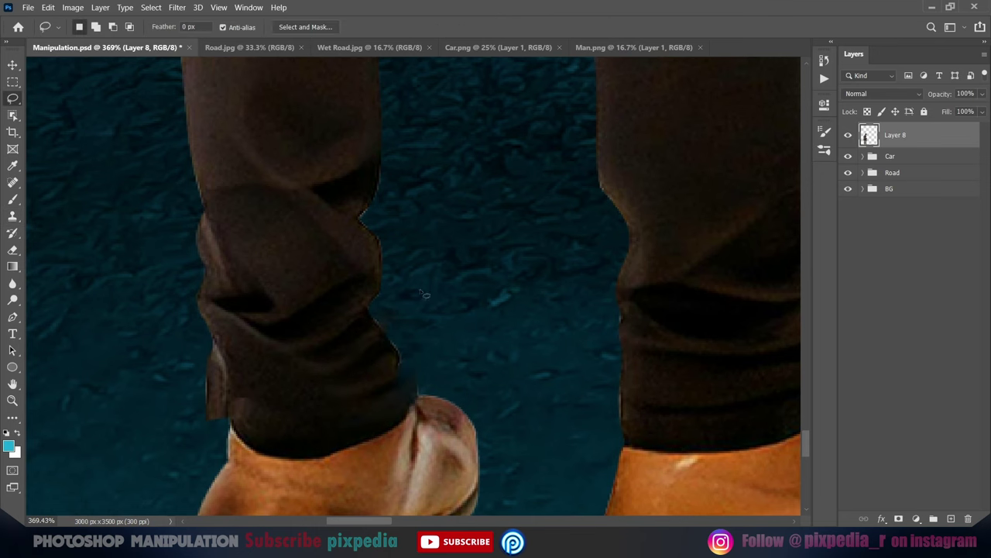
scroll(167, 341, "down", 8)
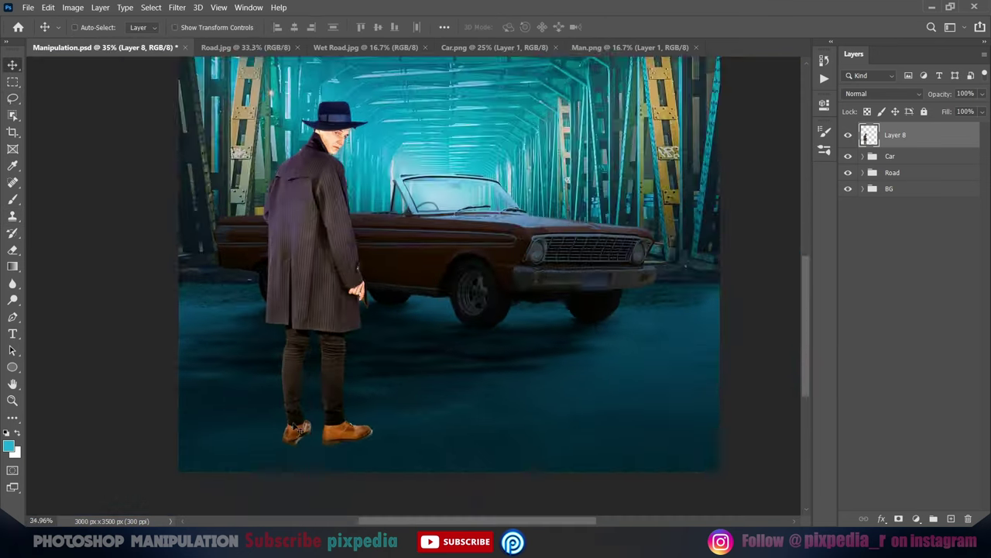
Add a clipped Levels layer that darkens the man, then select its Red channel
key("v")
left_click(916, 518)
mouse_move(794, 274)
left_mouse_down()
mouse_move(741, 278)
mouse_move(749, 274)
left_mouse_up()
key("alt+3")
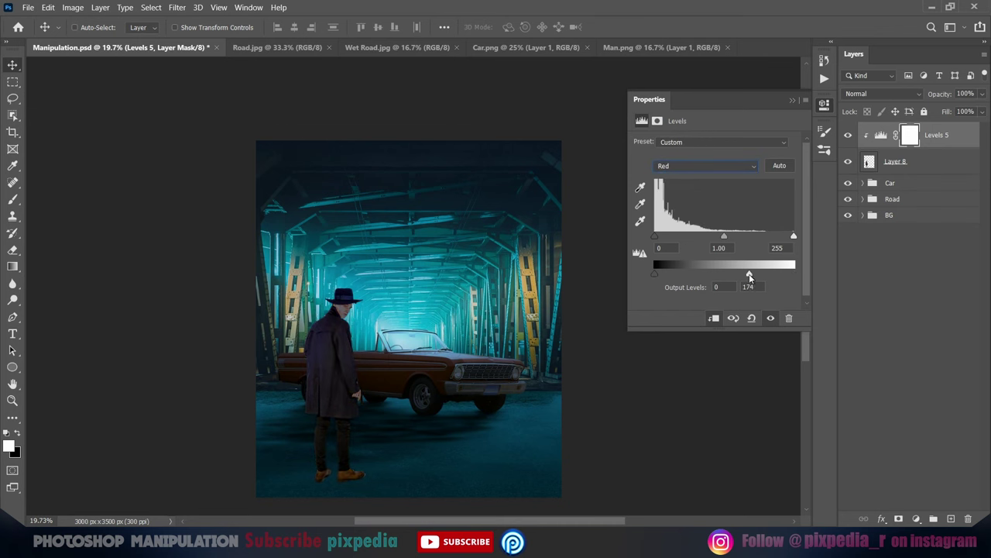
Set Color Balance midtones Cyan-Red to -17, nudge shadows toward blue, and name the group Man
left_click_drag(697, 169, 688, 171)
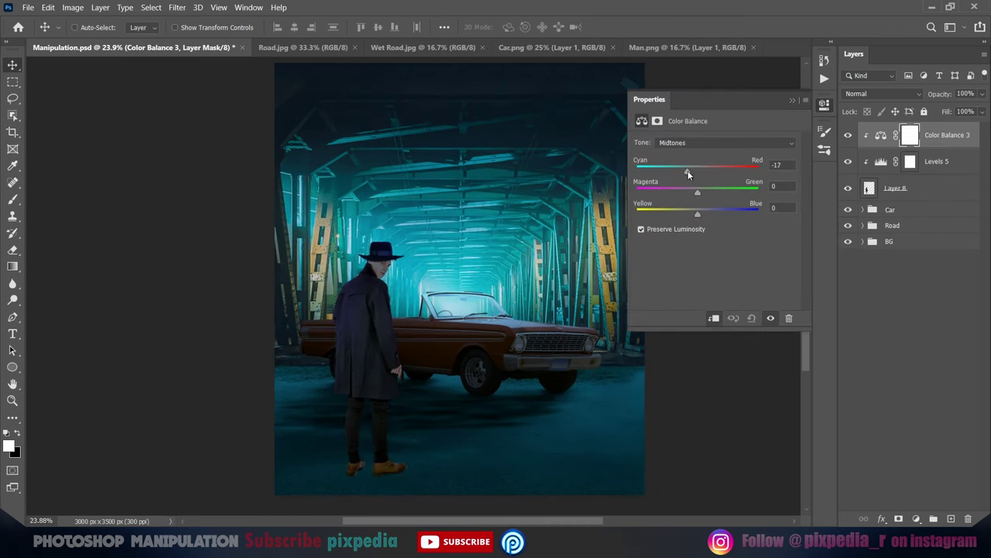
left_click(725, 142)
left_click(673, 128)
left_click_drag(700, 211, 698, 213)
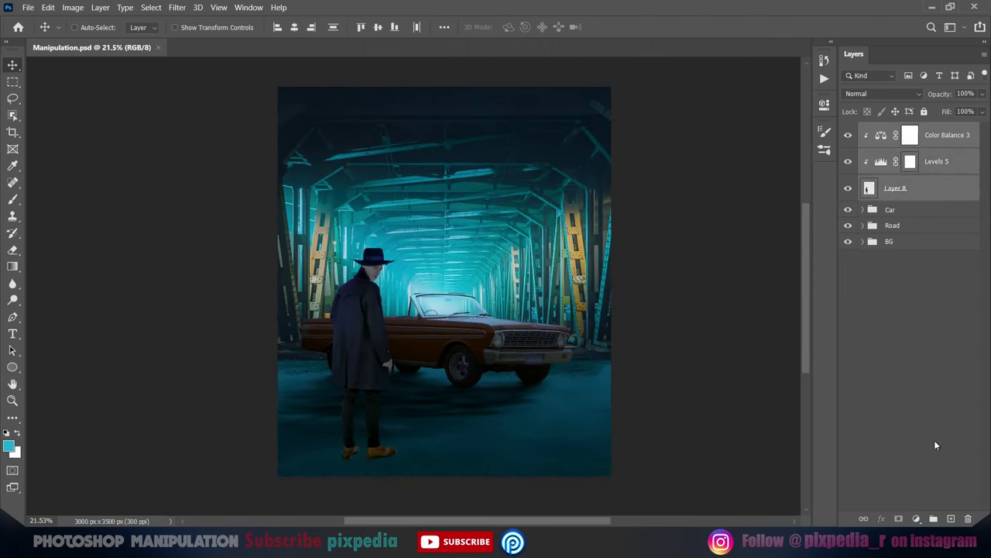
type("an")
key("Return")
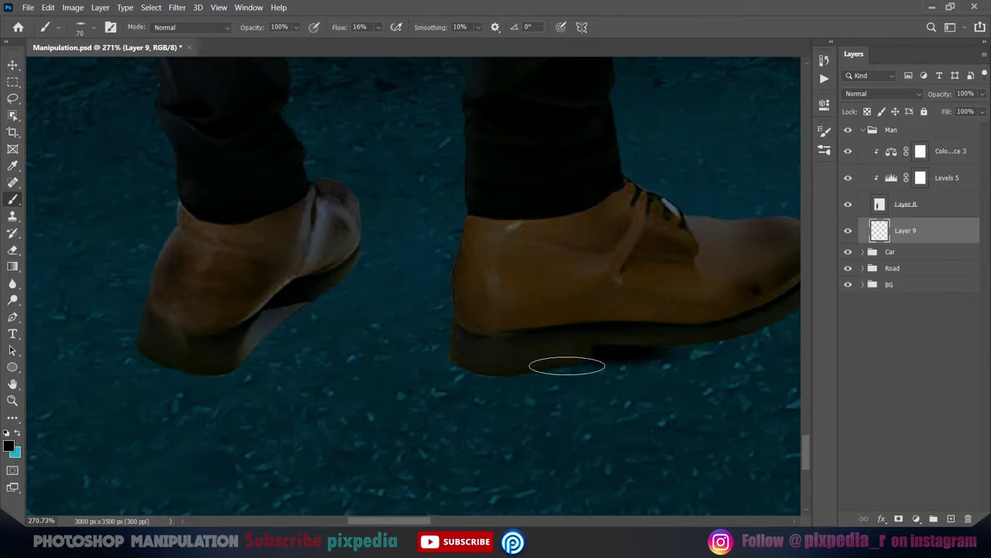
Paint soft shadows under the man's shoes on Layer 10 with a tilted, smaller brush
scroll(247, 364, "left", 3)
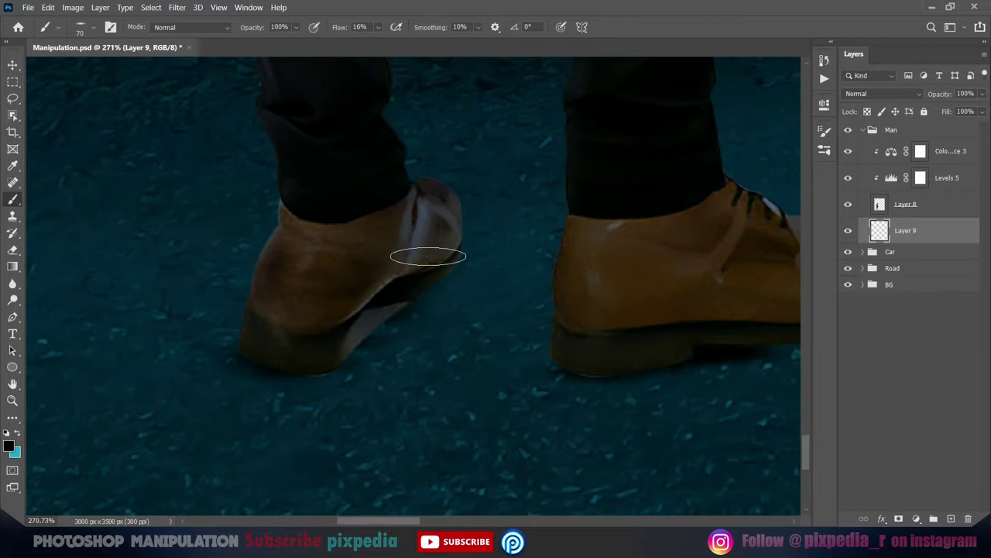
scroll(670, 346, "down", 2)
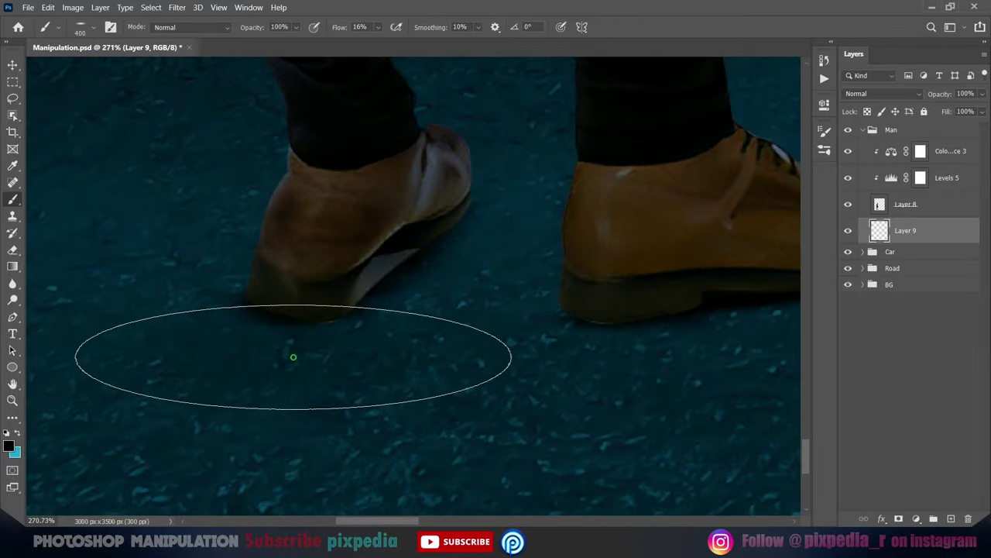
scroll(502, 354, "down", 3)
scroll(531, 368, "down", 3)
key("Right")
key("Right")
key("Right")
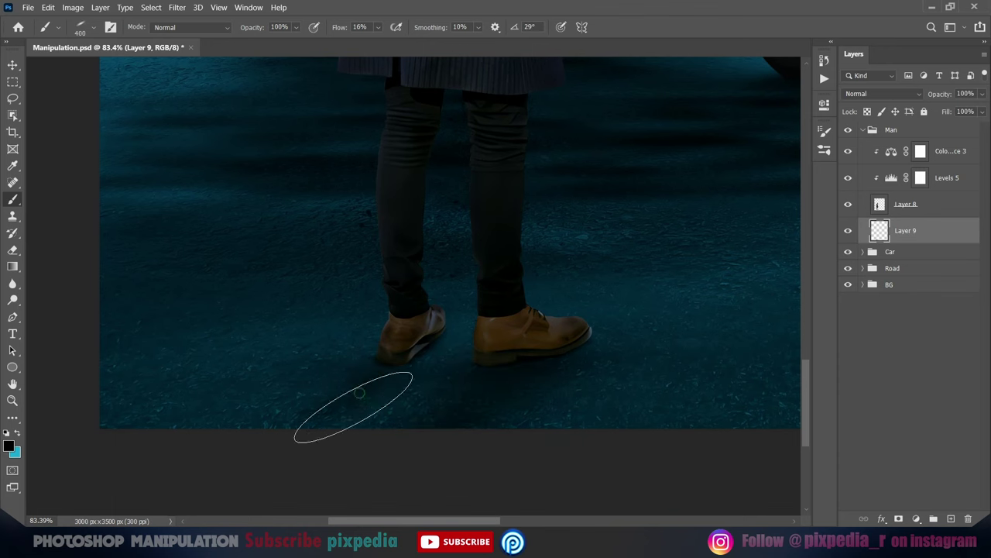
scroll(325, 403, "up", 3)
key("ctrl+z")
key("bracketleft")
key("bracketleft")
key("bracketleft")
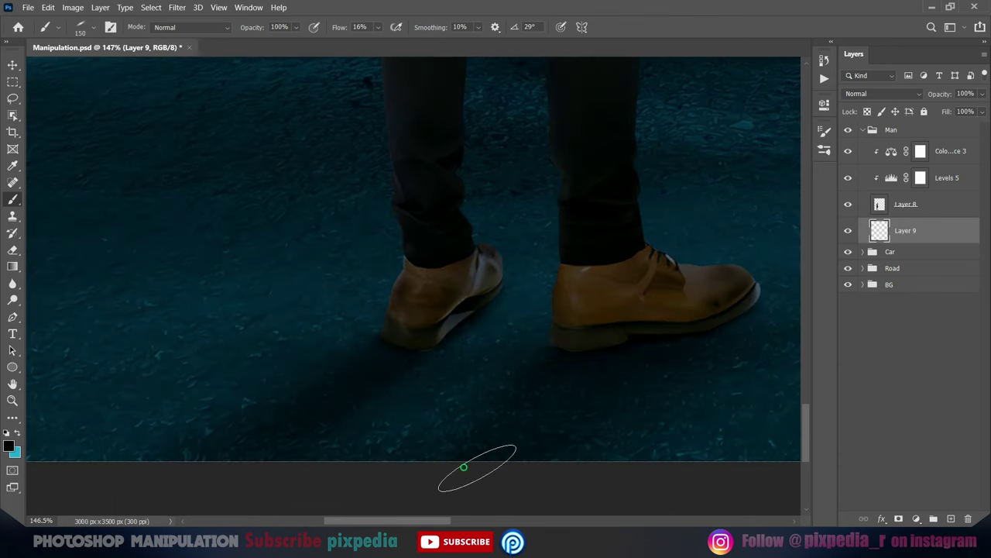
scroll(566, 361, "down", 10)
scroll(414, 365, "up", 9)
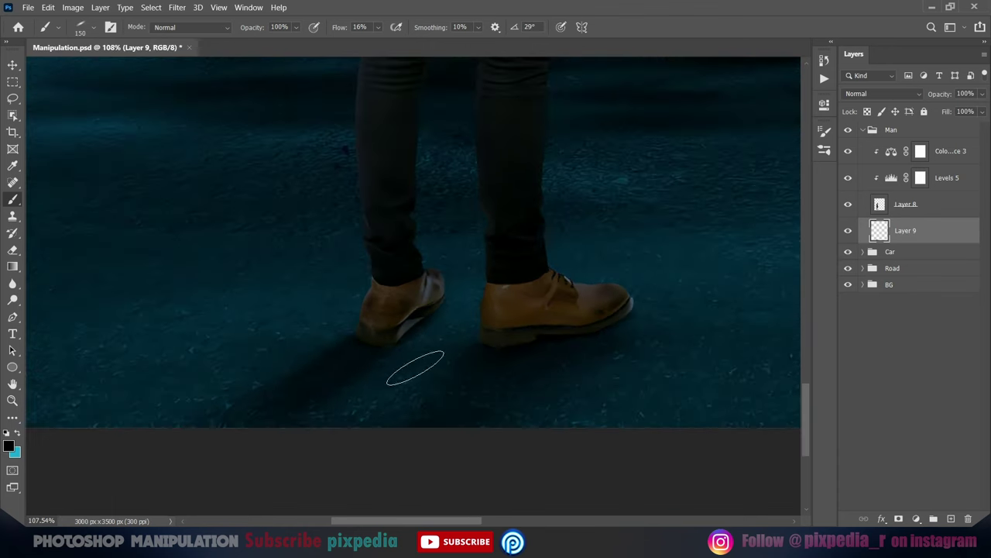
Size the Eraser to trim the shoe shadows
key("e")
right_click(379, 318)
key("Escape")
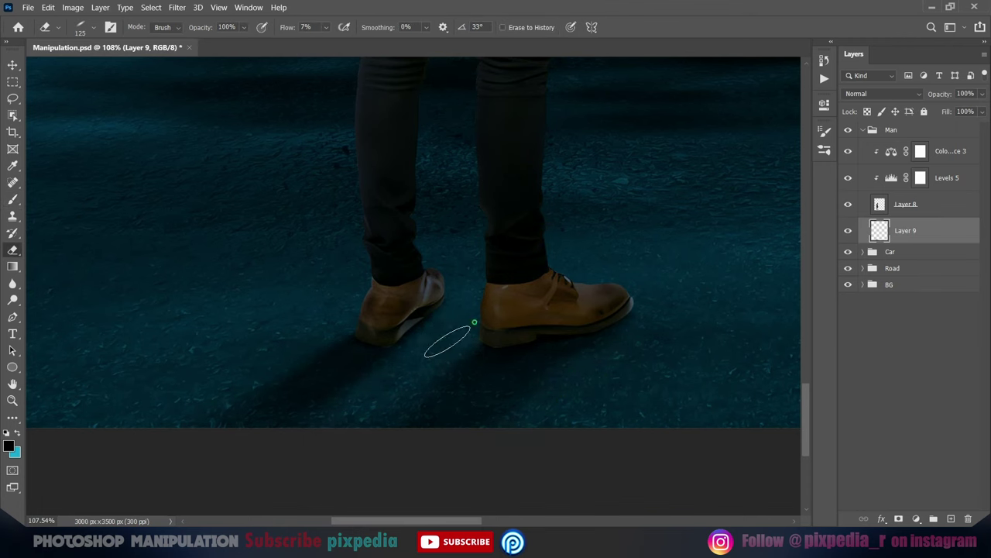
right_click(449, 359)
key("Escape")
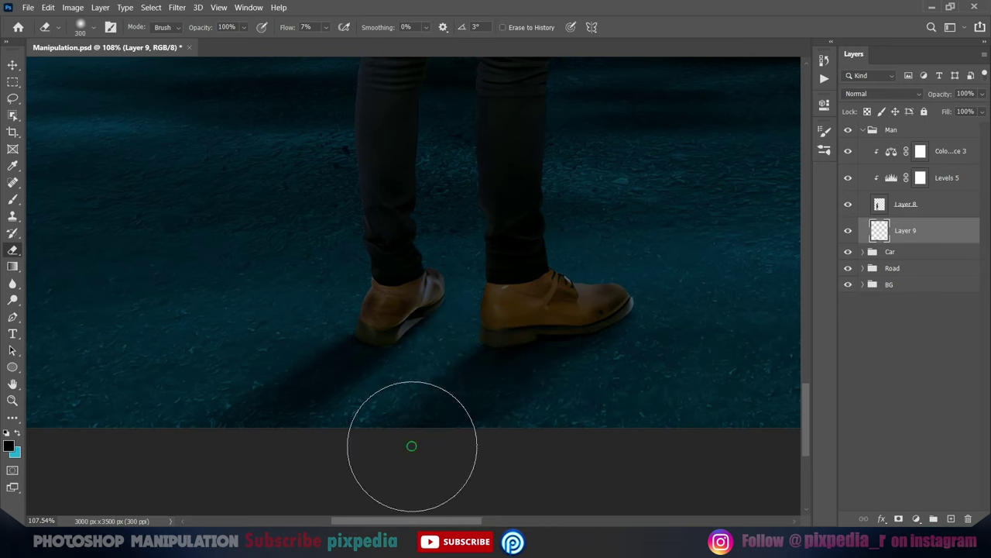
Add a new clipped layer and set a smaller, level brush tip
key("ctrl+shift+alt+n")
key("b")
right_click(547, 358)
left_click_drag(548, 346, 552, 350)
scroll(521, 348, "up", 4)
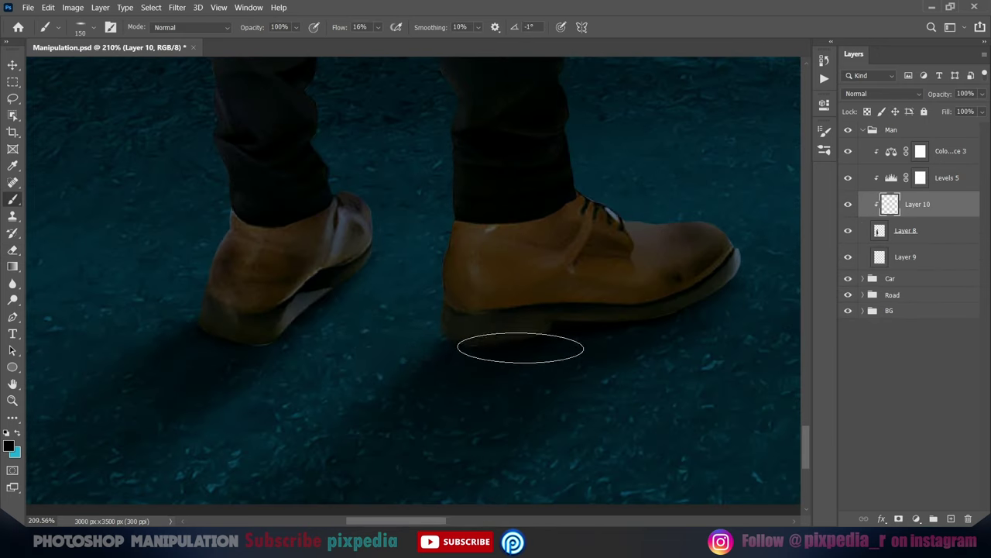
key("bracketleft")
key("bracketleft")
key("bracketleft")
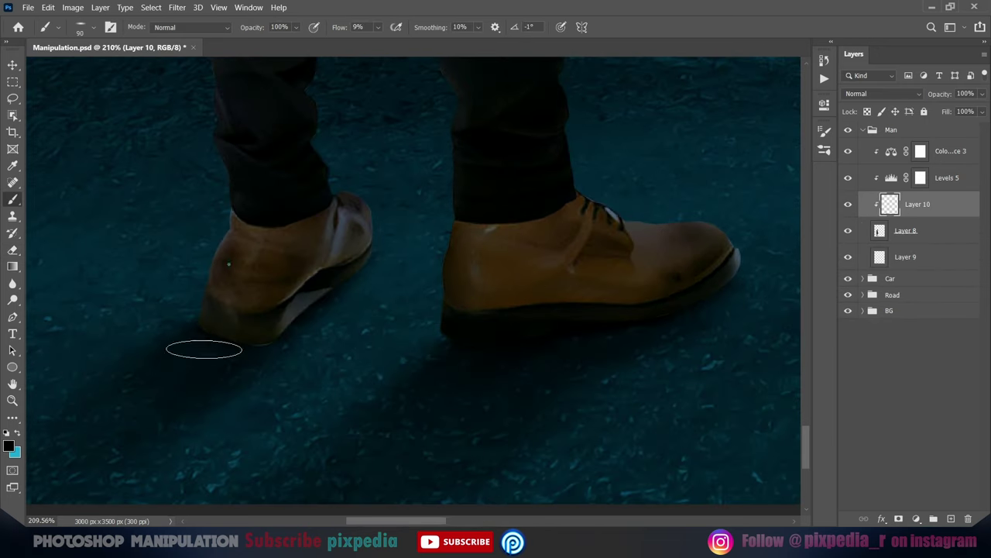
scroll(505, 240, "down", 3)
scroll(321, 310, "down", 4)
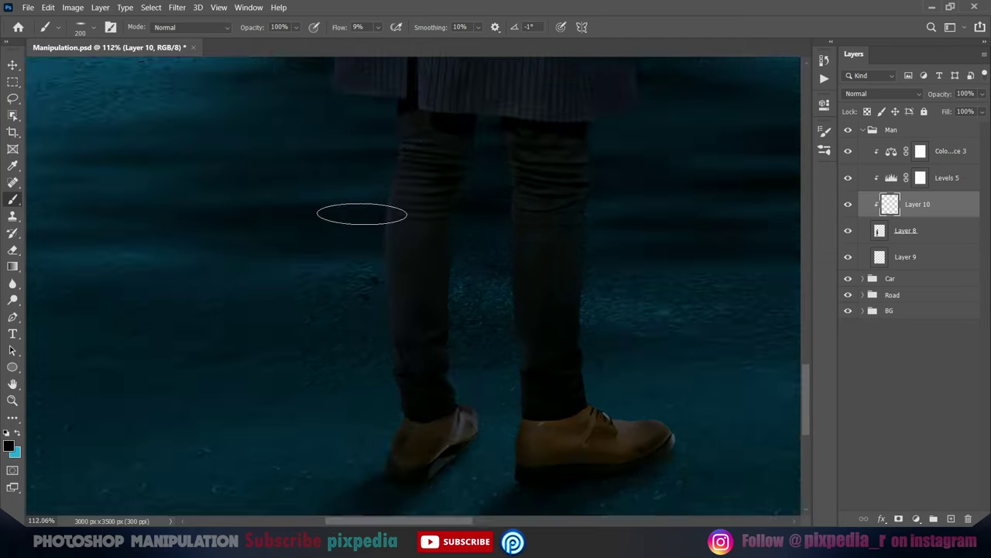
scroll(361, 214, "down", 5)
scroll(365, 343, "down", 3)
Save the composition and paint dark shadows under the car on Layer 11
key("v")
key("ctrl+s")
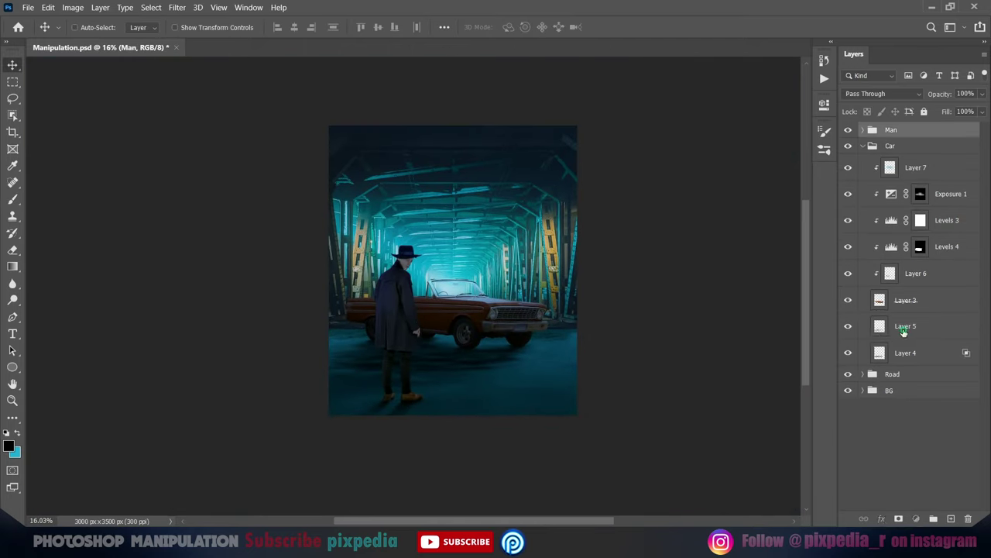
left_click_drag(591, 325, 389, 387)
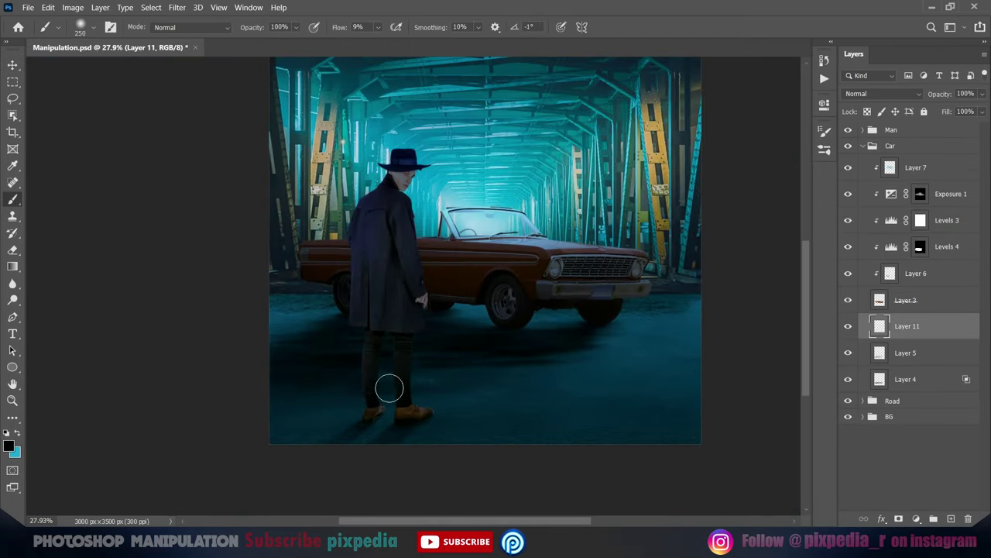
key("e")
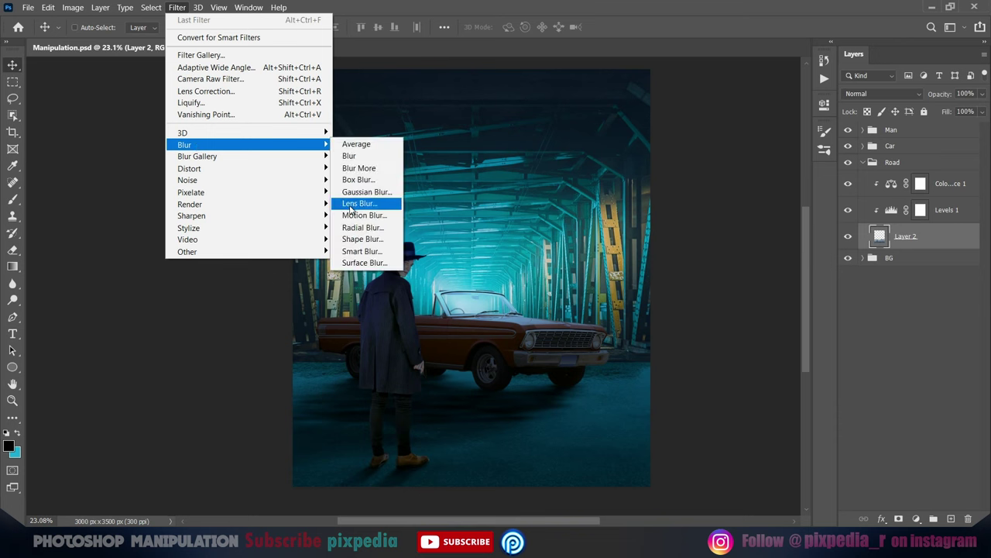
Apply a 13 px Tilt-Shift blur to Layer 2's road, with the sharp band moved down to the front
mouse_move(198, 157)
left_click(353, 179)
key("ctrl+h")
left_click_drag(421, 287, 425, 394)
scroll(414, 401, "up", 2)
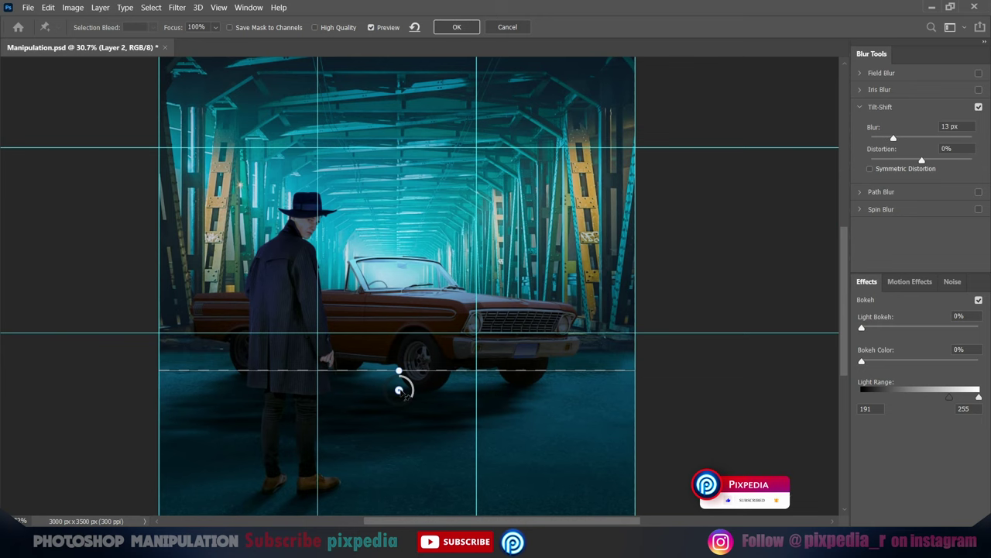
key("Return")
key("ctrl+h")
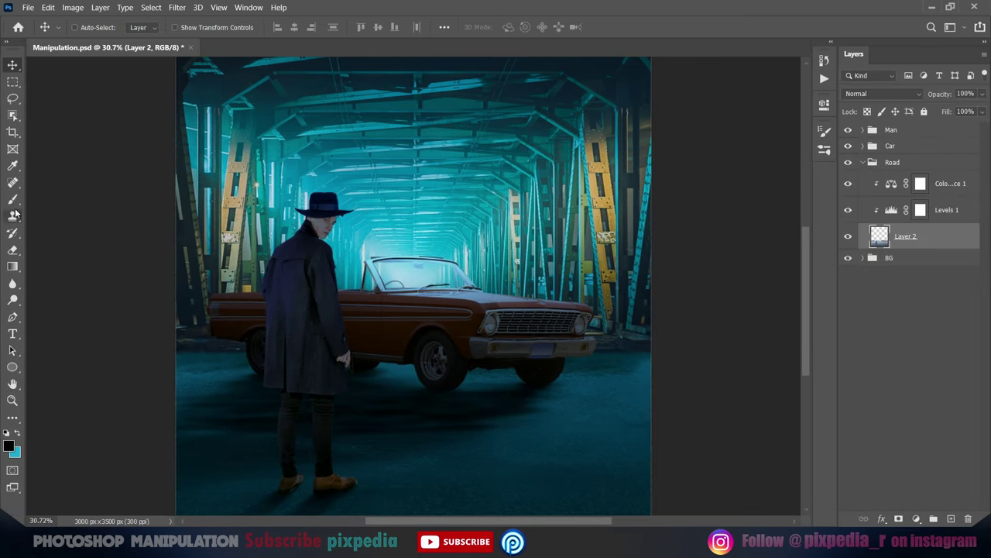
Erase parts of the blurred road to bring back sharp areas
key("e")
scroll(600, 365, "up", 2)
scroll(664, 332, "up", 2)
scroll(565, 377, "down", 5)
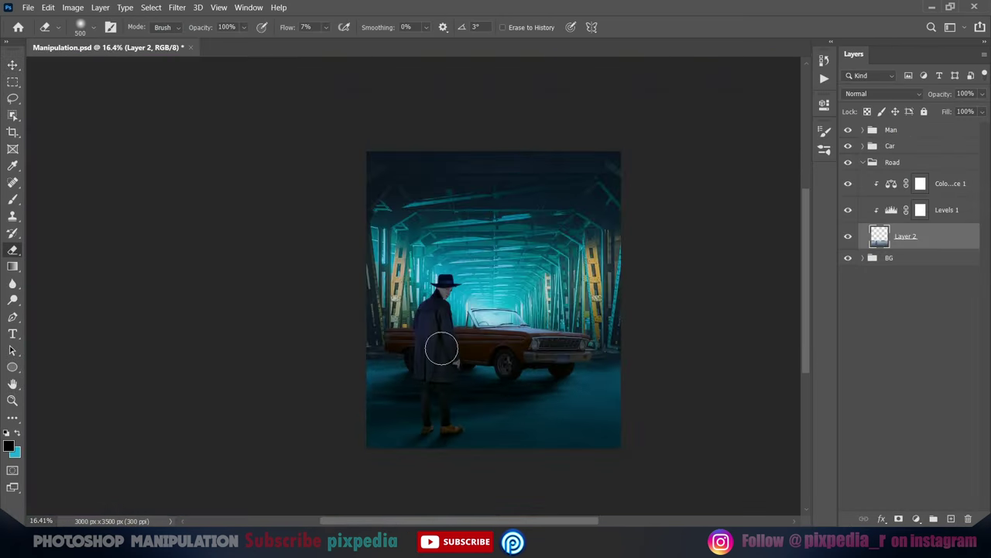
scroll(441, 349, "up", 1)
Stretch the Man group to about 102.64% height, then open its Color Balance adjustment
left_click(863, 162)
left_click(891, 129)
key("ctrl+t")
scroll(465, 309, "up", 2)
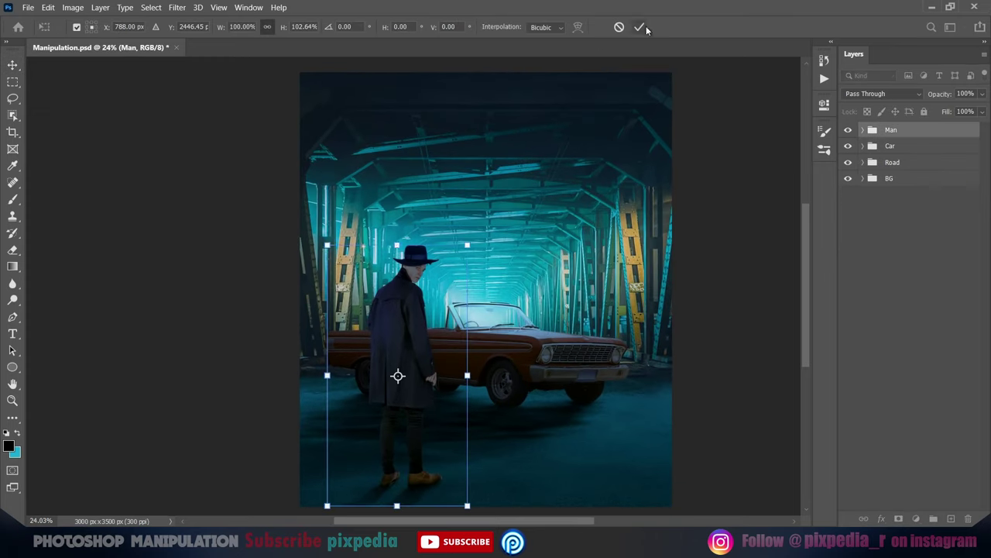
left_click(640, 27)
left_click(863, 129)
left_click(945, 151)
double_click(892, 151)
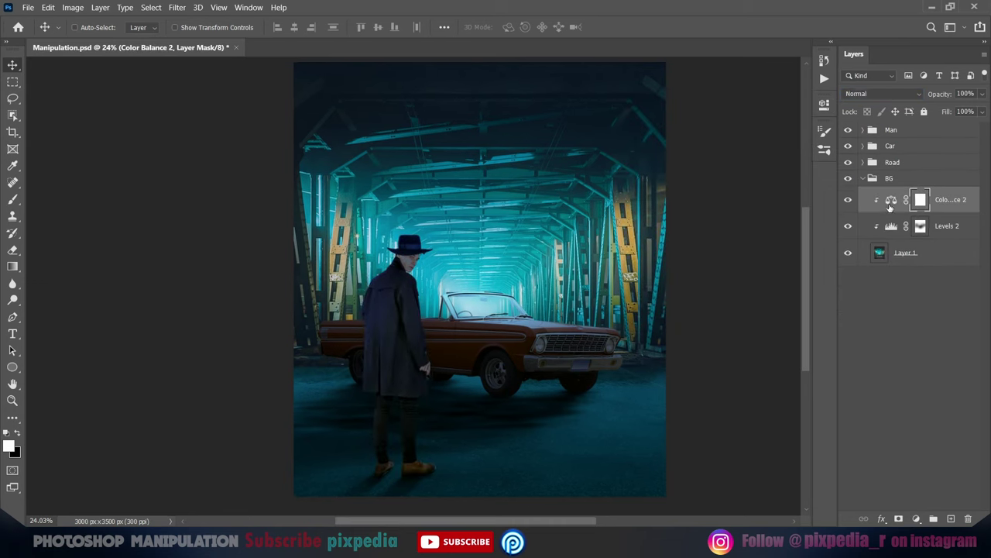
Add a new layer, paint light cyan into the tunnel's far end, and blend it as Color Dodge
key("ctrl+shift+alt+n")
key("b")
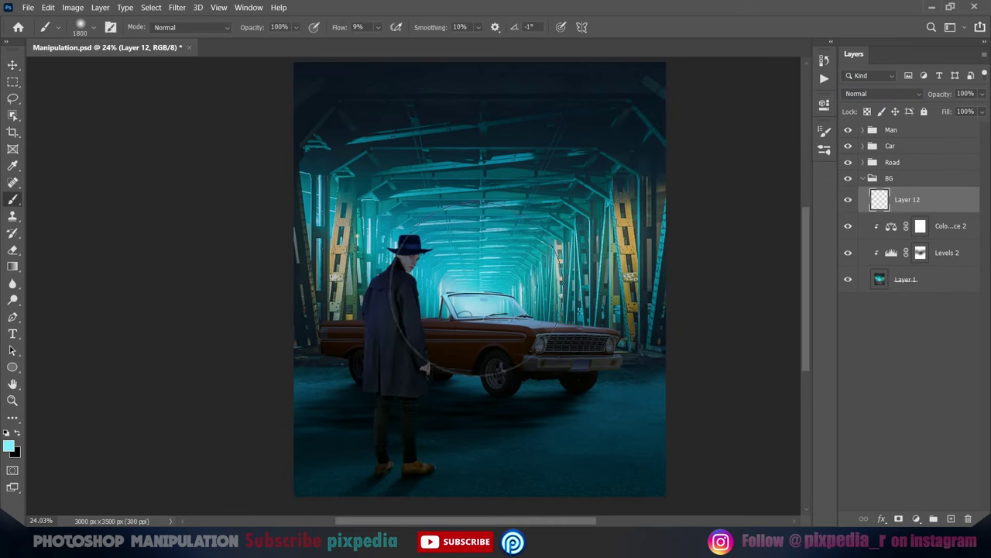
left_click(483, 286)
left_click(883, 93)
left_click(868, 217)
key("v")
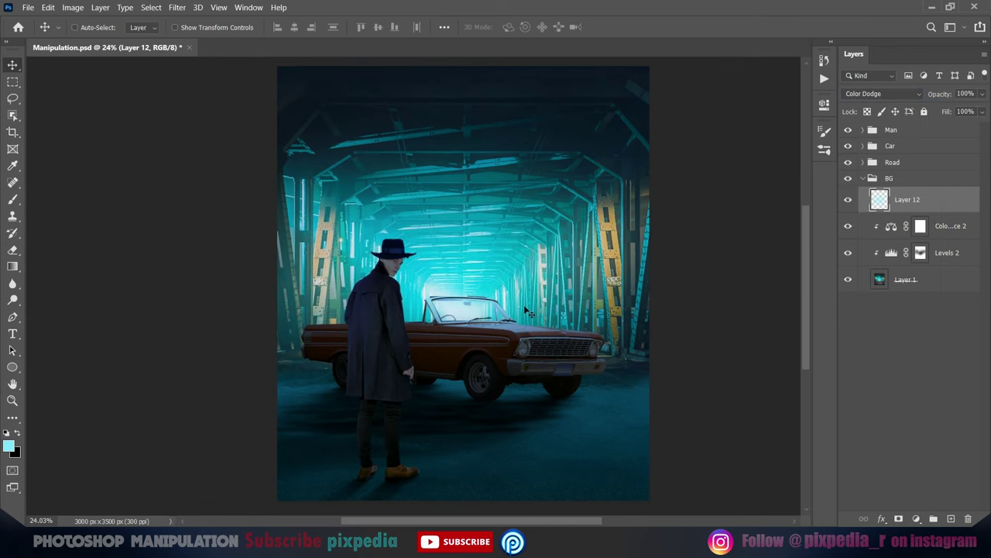
Trim the cyan glow's edges with a low-flow Eraser and collapse the BG group
key("e")
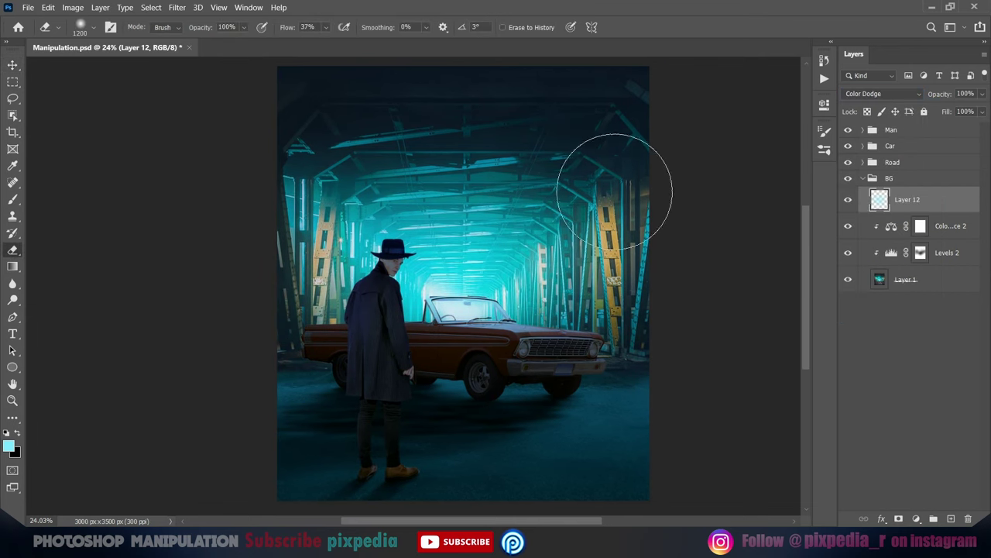
key("shift+1")
key("shift+9")
left_click_drag(434, 264, 511, 309)
scroll(419, 233, "down", 3)
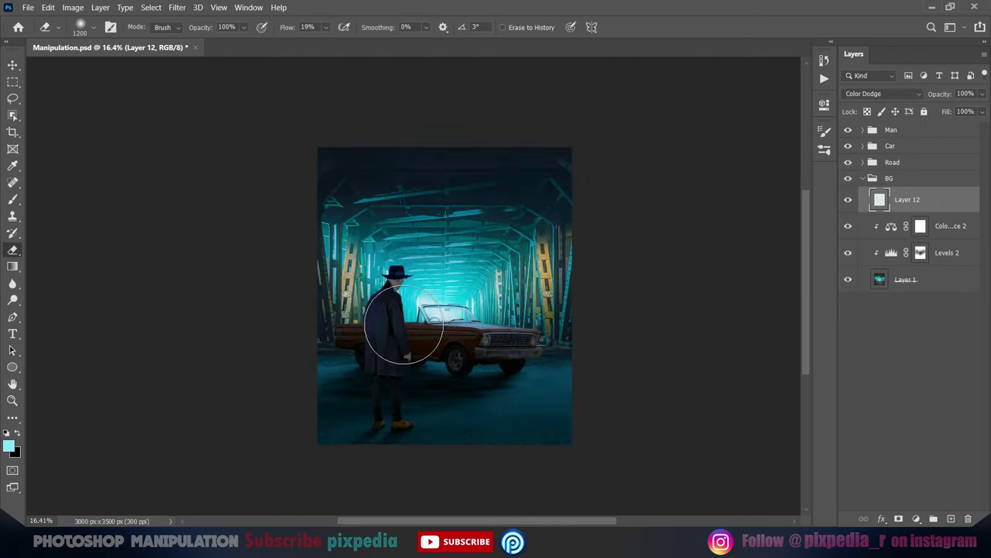
key("v")
scroll(449, 310, "up", 3)
scroll(471, 332, "down", 1)
left_click(863, 178)
Add a clipped Hue/Saturation colorized to Hue 206, Saturation 85, Color Dodge, with its mask inverted
left_click(863, 145)
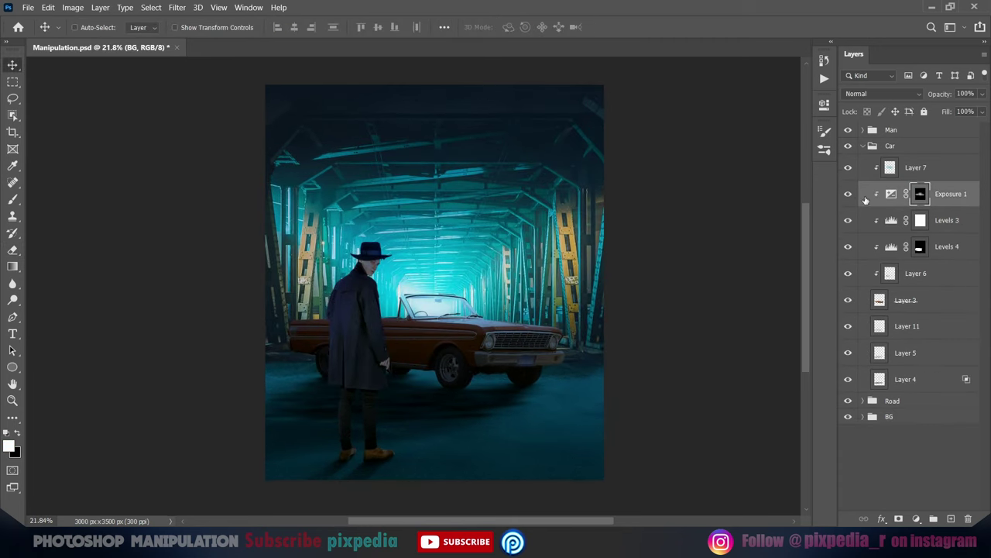
double_click(891, 194)
left_click(884, 93)
left_click(863, 211)
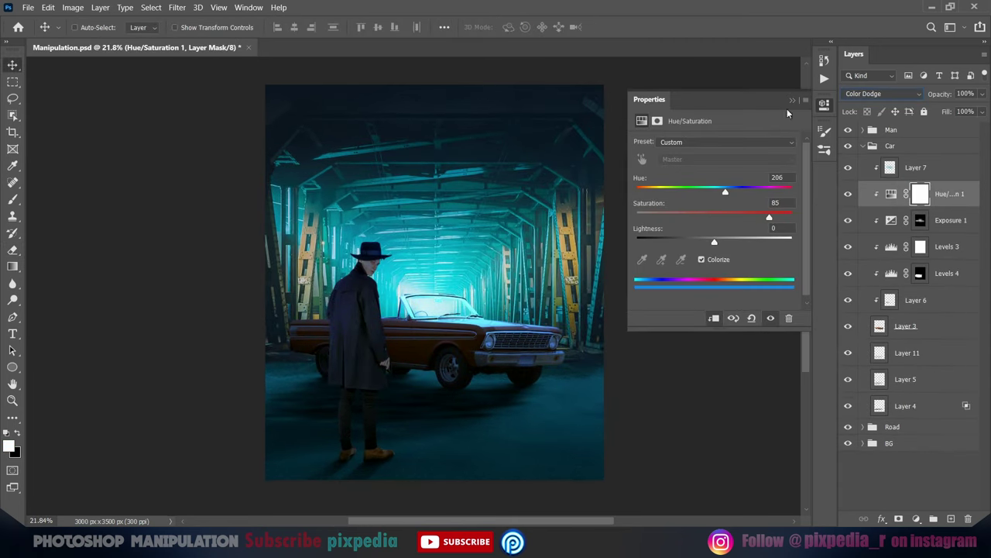
left_click(792, 99)
key("ctrl+i")
Paint white on the mask with a small brush along the windscreen frame and upper edges
key("b")
scroll(354, 326, "up", 3)
scroll(354, 326, "up", 2)
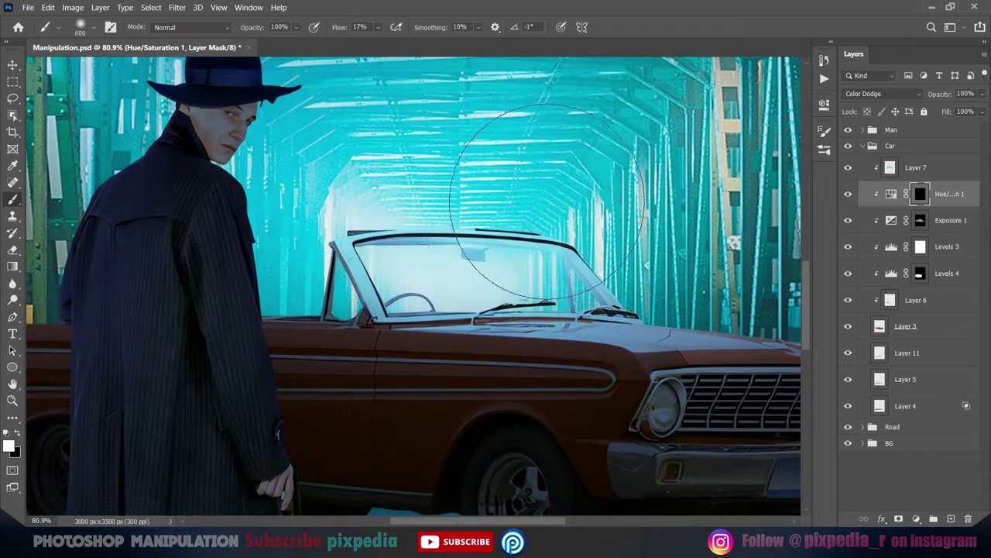
key("bracketleft")
key("bracketleft")
scroll(540, 268, "up", 1)
scroll(540, 267, "left", 3)
scroll(464, 310, "right", 3)
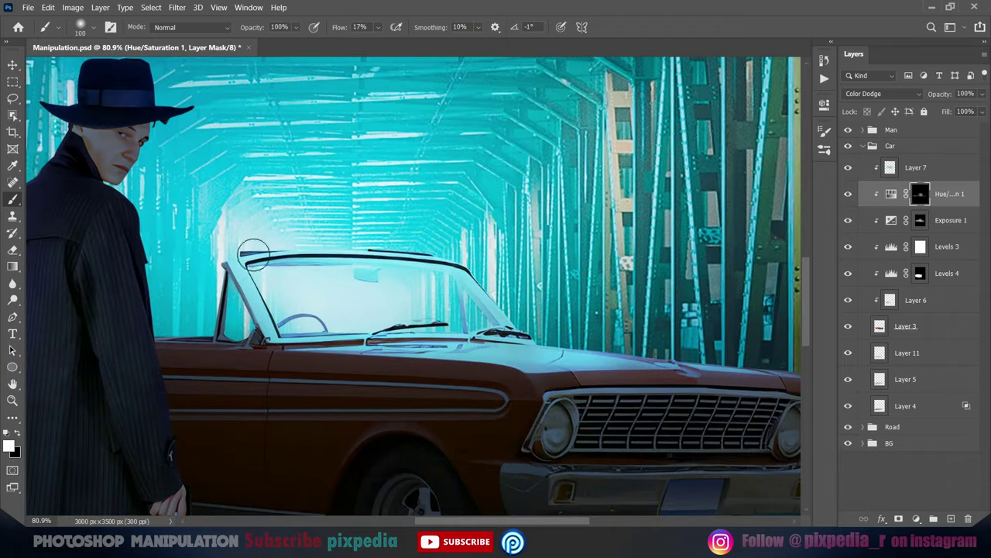
scroll(464, 325, "down", 4)
scroll(457, 370, "up", 5)
scroll(457, 370, "up", 1)
key("bracketleft")
key("bracketleft")
key("bracketleft")
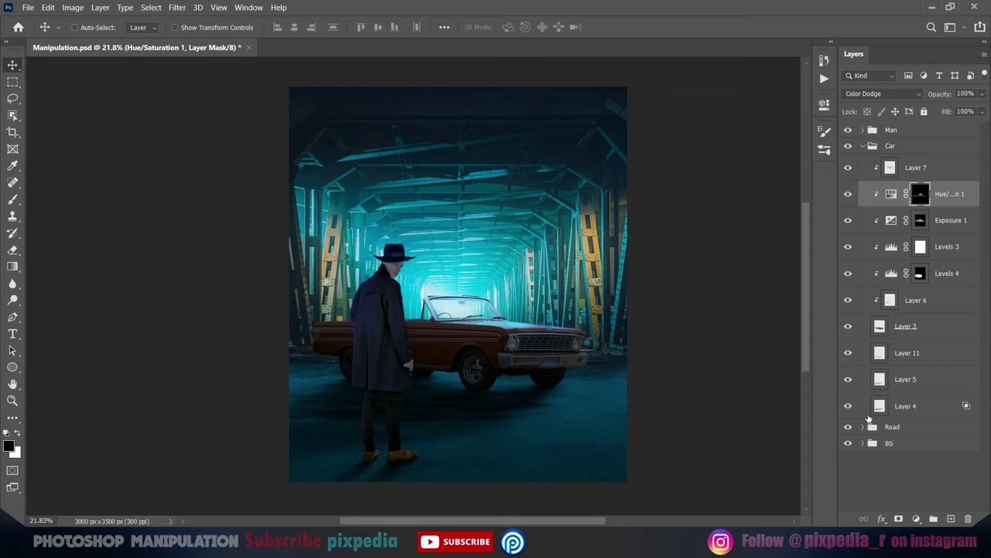
Add a Hue/Saturation adjustment to the Road group with Lightness +21, blended as Color Dodge
left_click(916, 518)
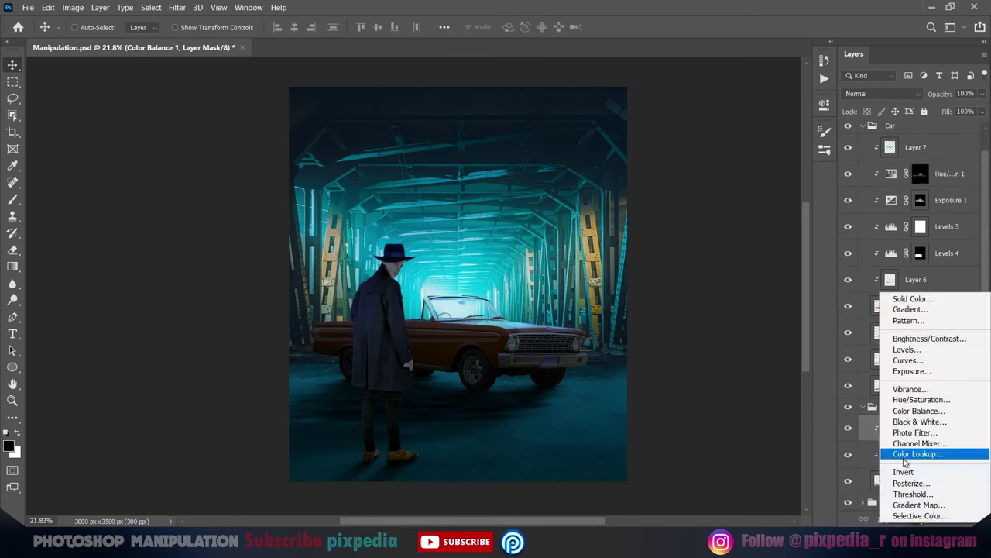
left_click(921, 400)
left_click_drag(714, 241, 725, 242)
left_click(883, 94)
left_click(879, 213)
Split the Blend If underlying slider to limit the glow to lighter road, then invert the mask
left_click(915, 518)
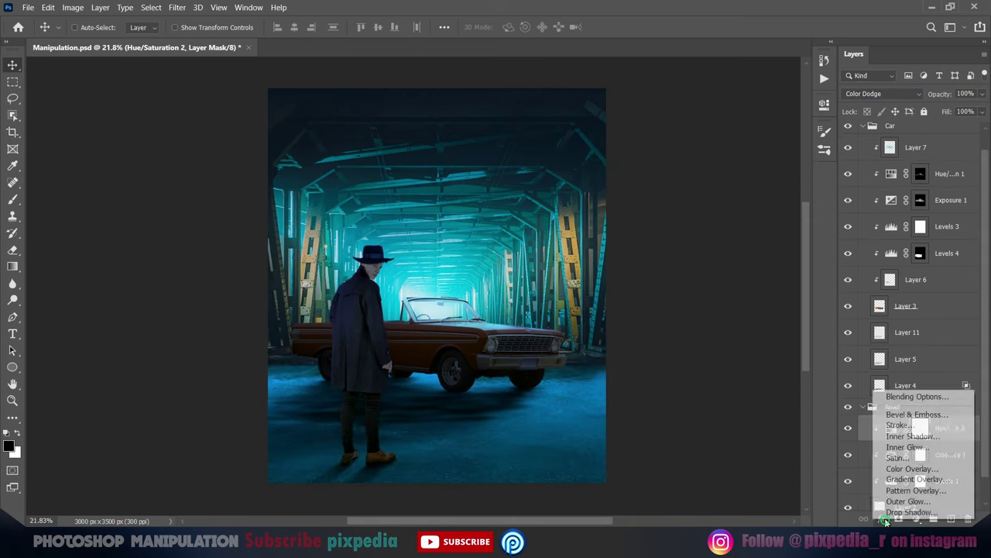
left_click(852, 405)
left_click_drag(649, 345, 677, 343)
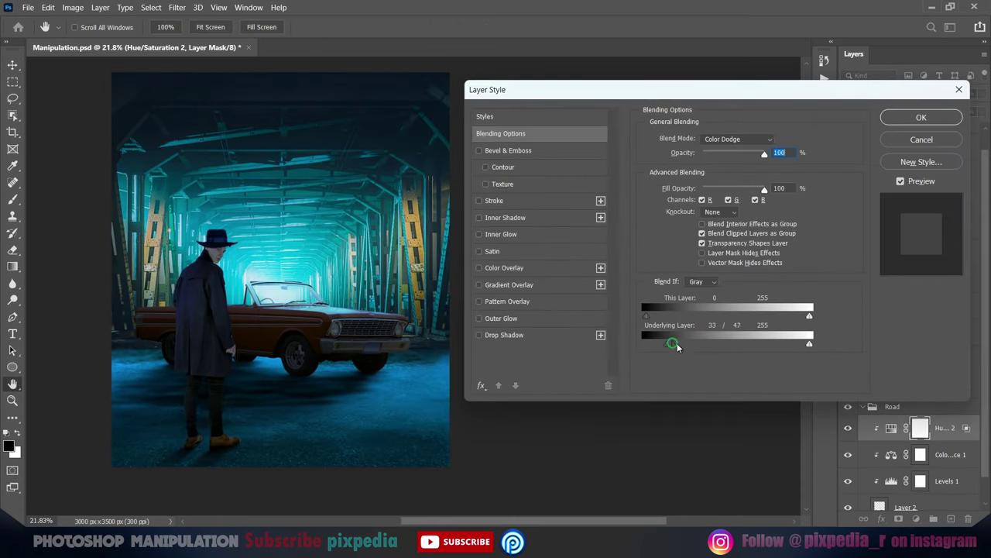
left_click(922, 118)
key("ctrl+i")
Paint the glow onto the road beside the car with a low-flow soft brush
key("b")
right_click(324, 382)
scroll(311, 387, "up", 5)
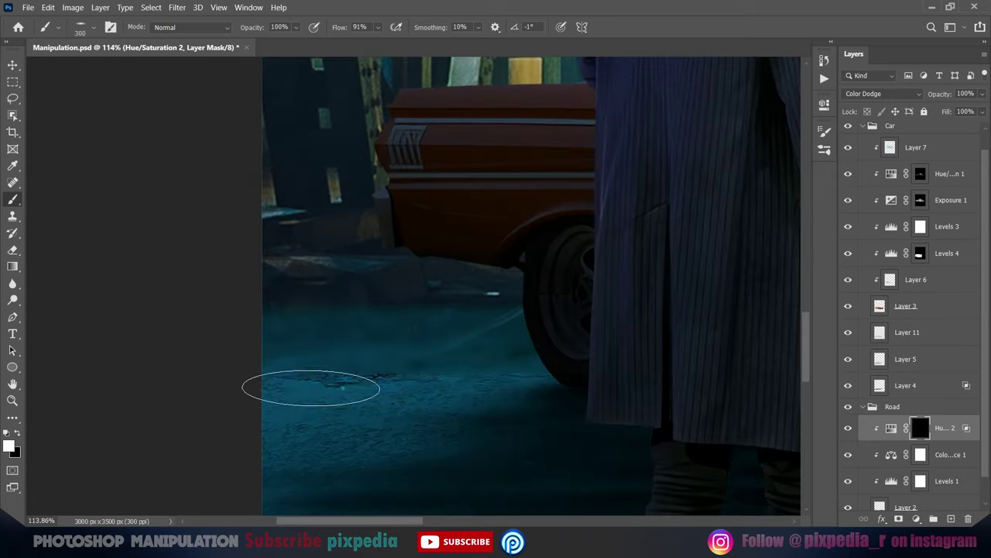
key("shift+1")
key("shift+7")
left_click_drag(310, 387, 416, 421)
scroll(354, 358, "down", 3)
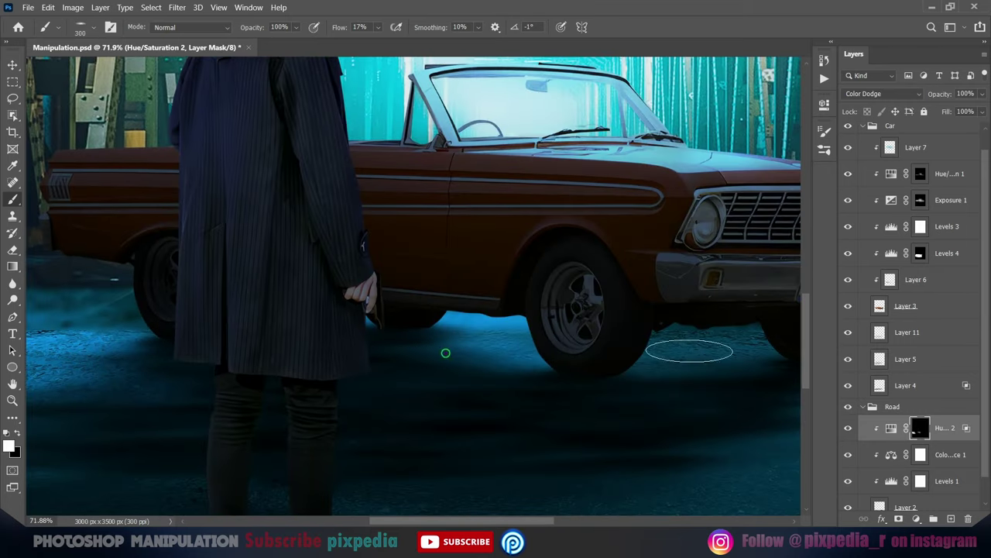
scroll(686, 340, "right", 3)
scroll(674, 318, "right", 3)
scroll(660, 261, "left", 8)
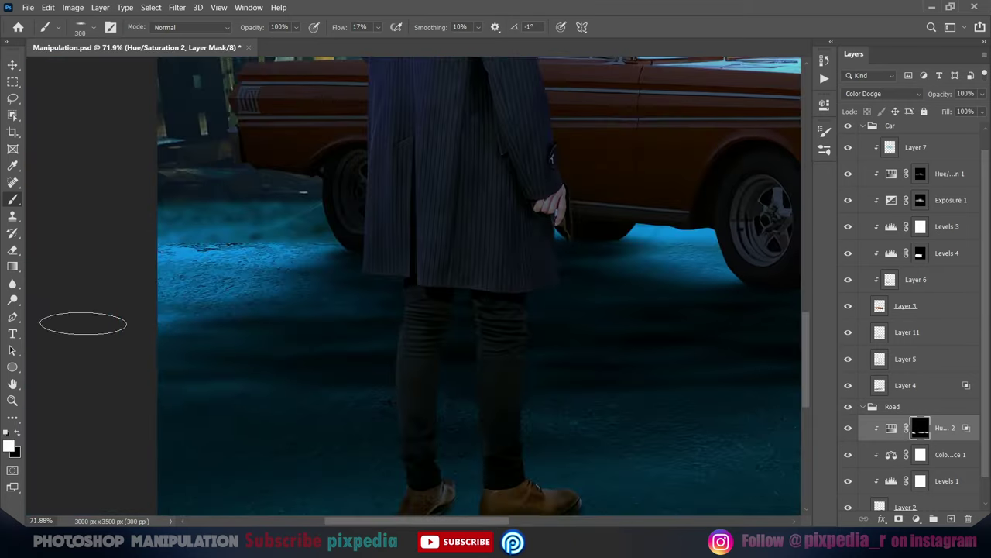
scroll(83, 323, "down", 3)
Enlarge the brush and paint more glow around the car's wheels and front
key("bracketright")
key("bracketright")
key("bracketright")
key("shift+0")
key("shift+4")
scroll(513, 338, "right", 5)
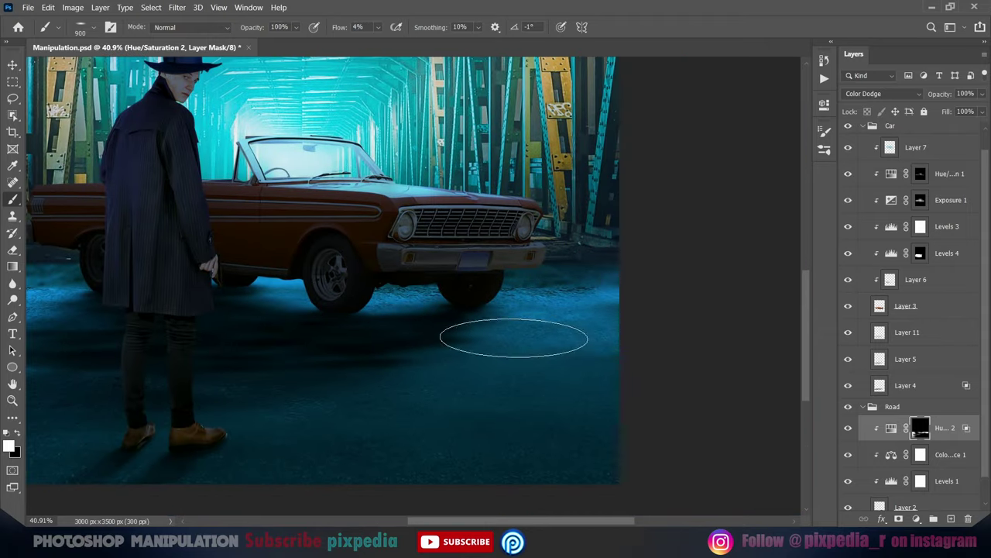
scroll(411, 357, "down", 5)
Review the road glow's Hue/Saturation settings and save the composition
key("v")
double_click(890, 428)
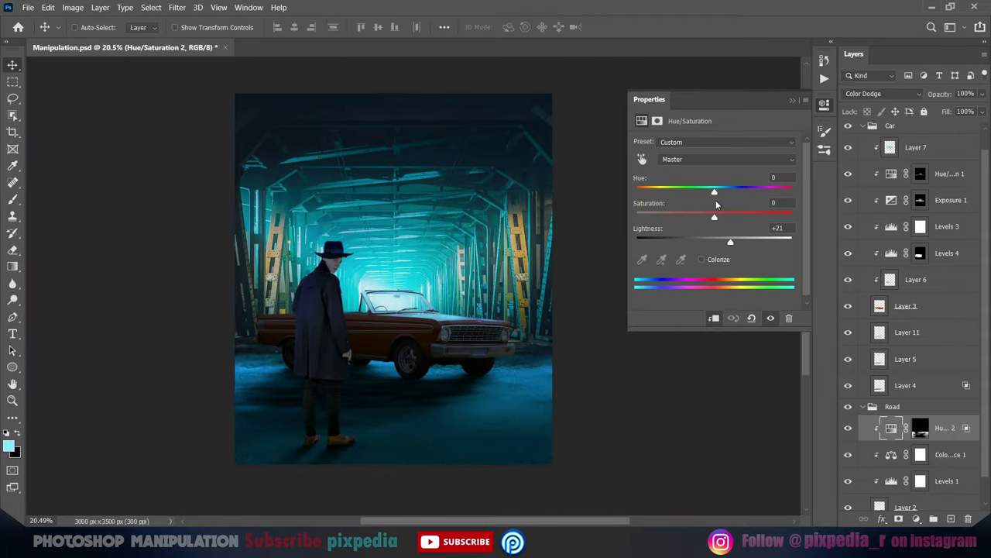
key("ctrl+s")
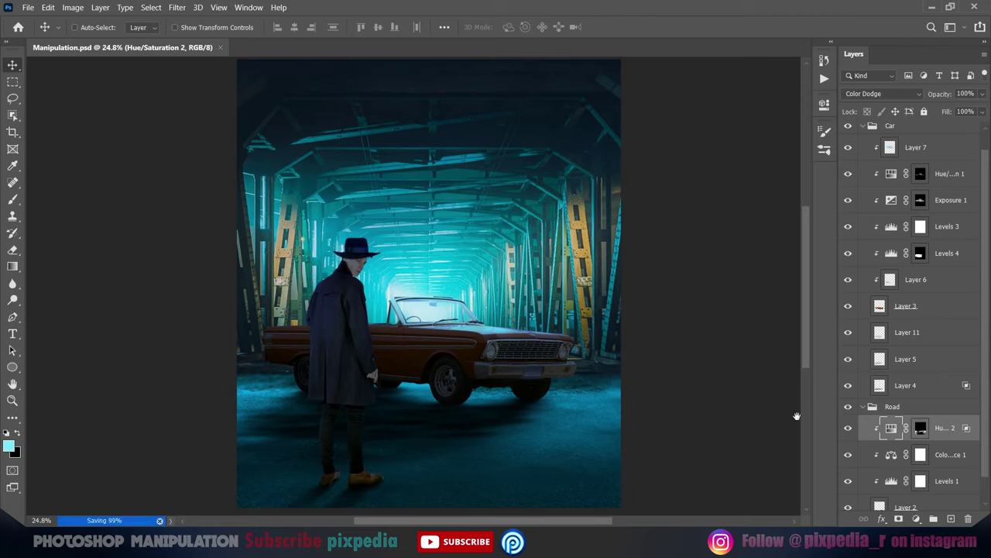
scroll(422, 427, "up", 5)
key("alt+bracketright")
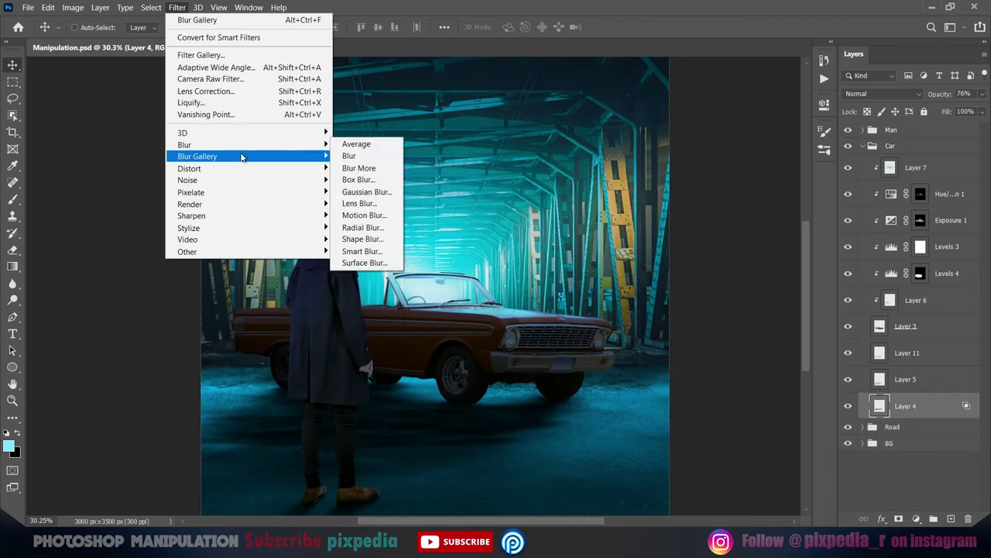
Apply a 67 px Field Blur to Layer 4
key("ctrl+h")
left_click_drag(422, 431, 416, 275)
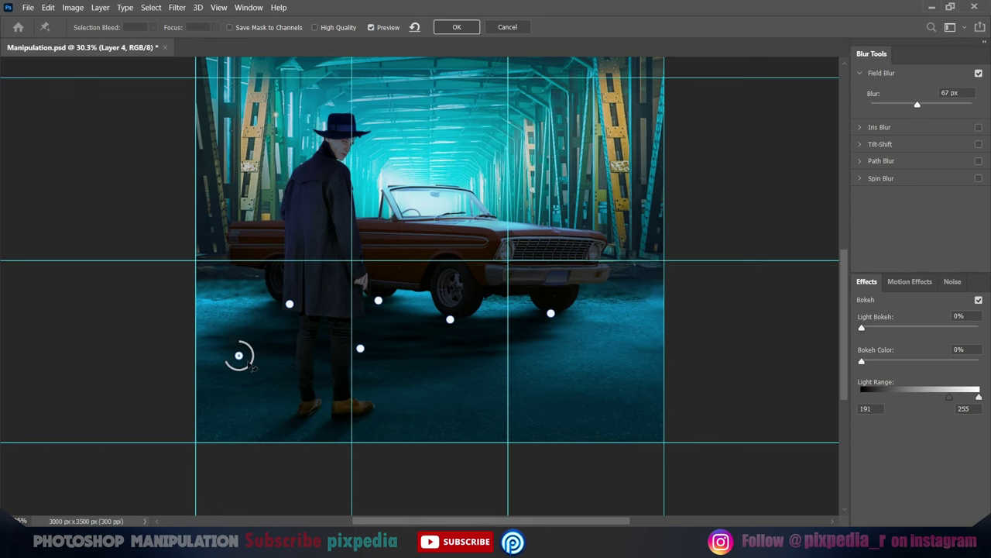
left_click(457, 27)
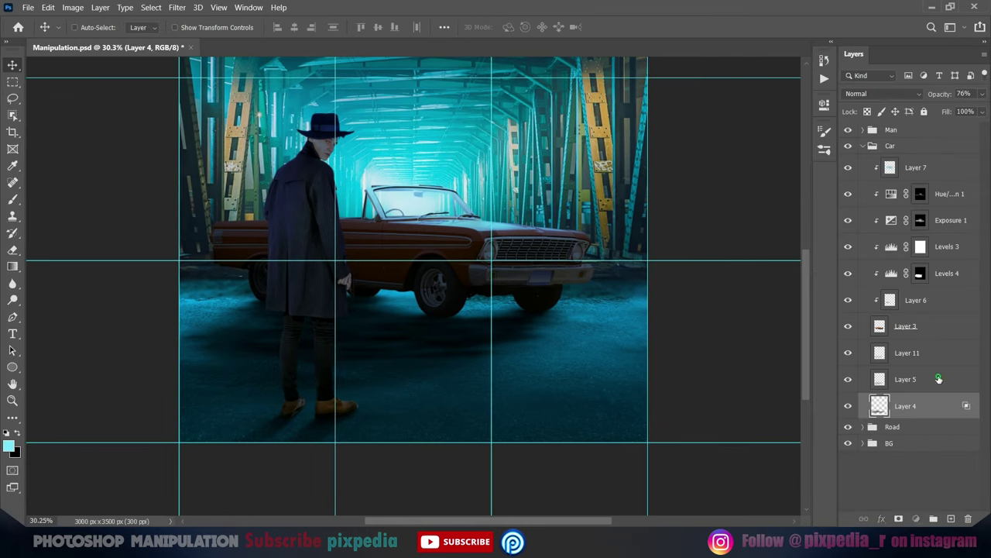
key("alt+bracketright")
Apply a 69 px Field Blur to Layer 5 and hide the guides
left_click(177, 7)
left_click(364, 156)
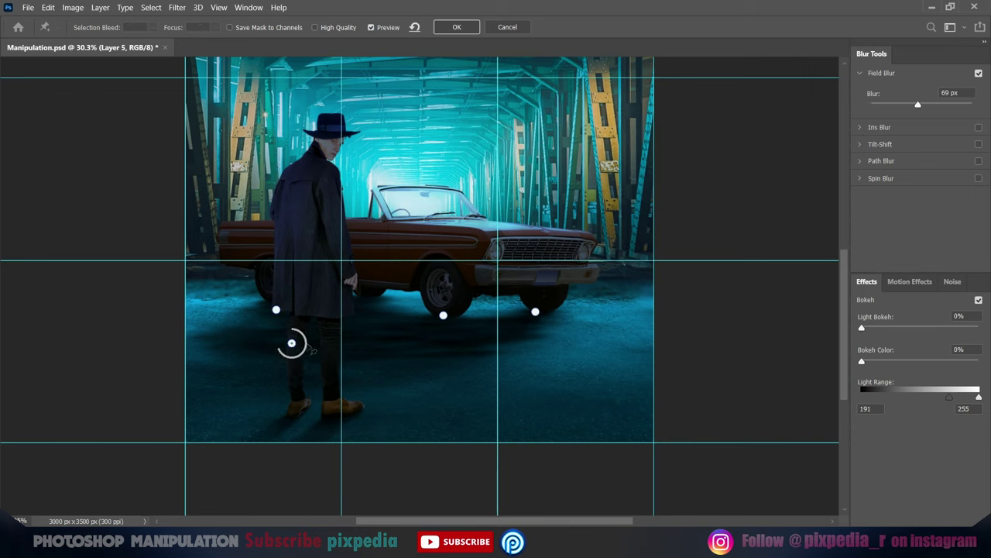
left_click(455, 27)
key("ctrl+z")
Fit the image on screen and trim Layer 4's shadow with a large soft 500 px Eraser
key("ctrl+h")
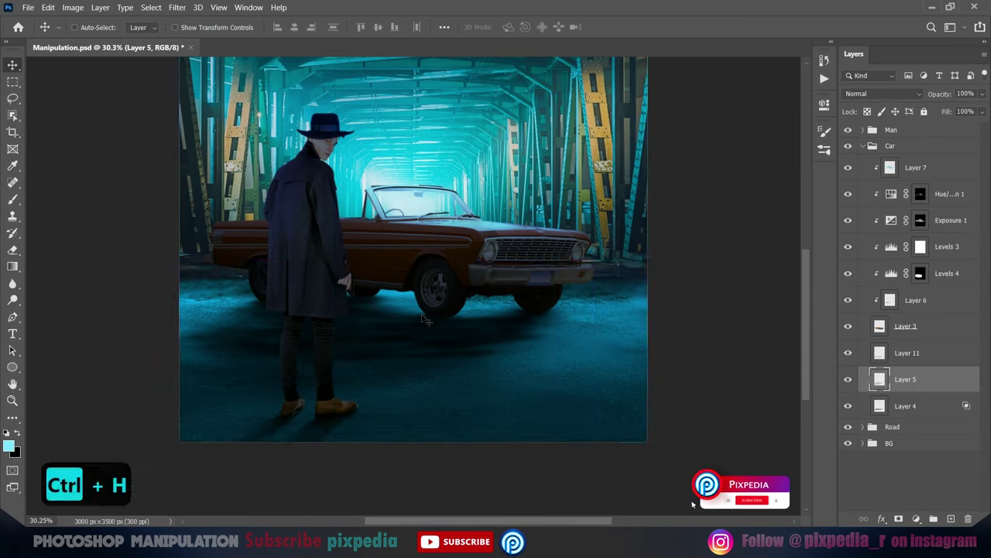
key("ctrl+0")
key("alt+bracketleft")
key("e")
scroll(436, 233, "up", 2, "alt")
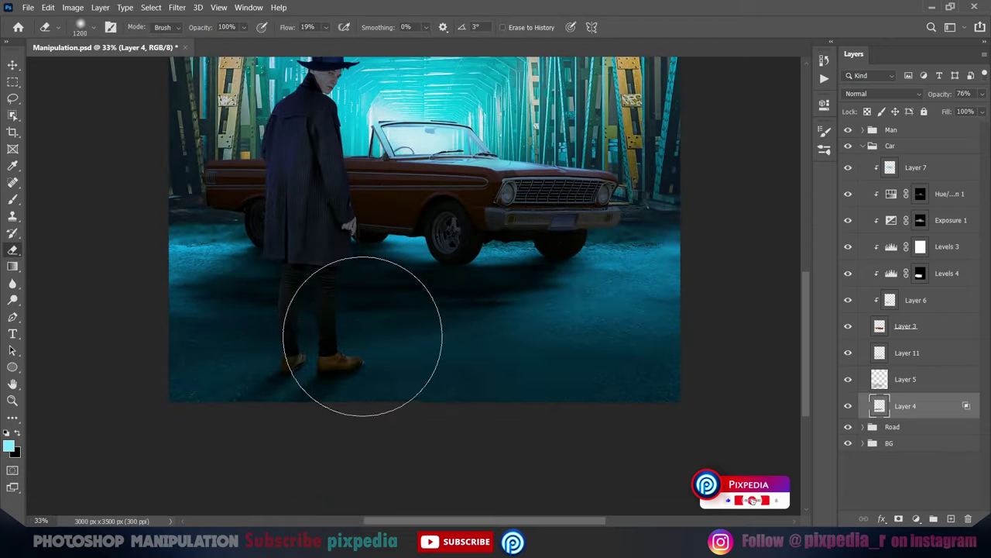
right_click(459, 310)
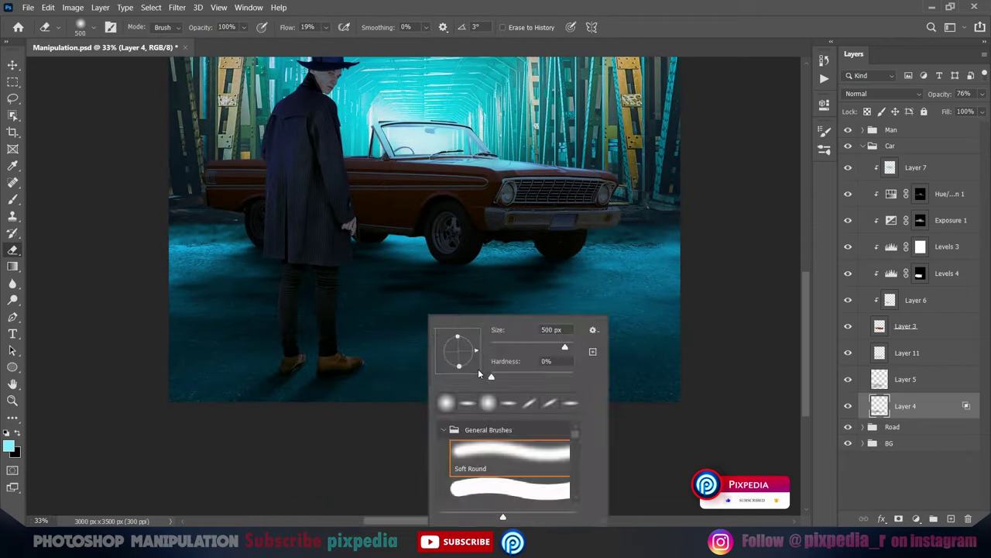
key("Escape")
scroll(361, 303, "down", 2, "alt")
scroll(361, 303, "up", 2, "alt")
Turn on Layer 5 and switch to a brush painting black
left_click(848, 379)
key("alt+bracketright")
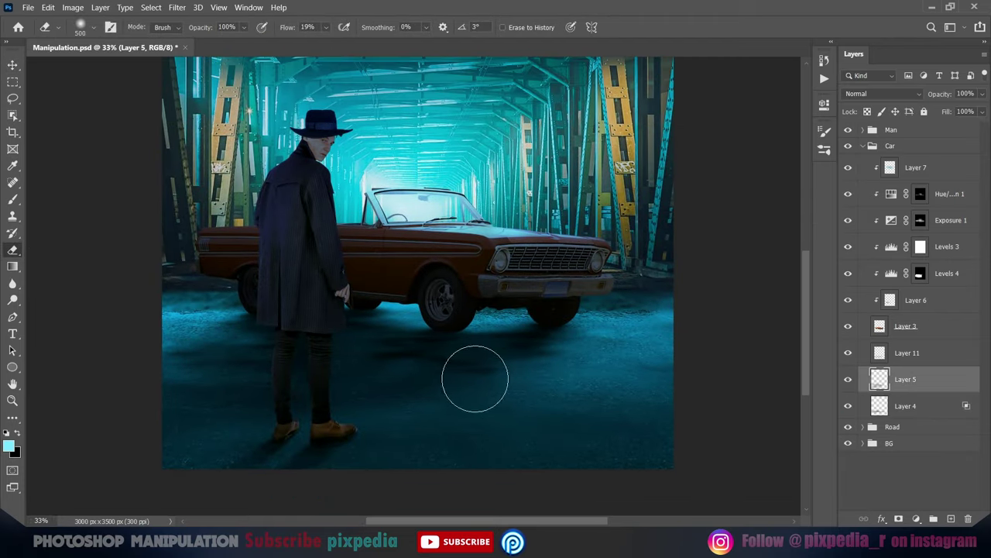
key("b")
key("x")
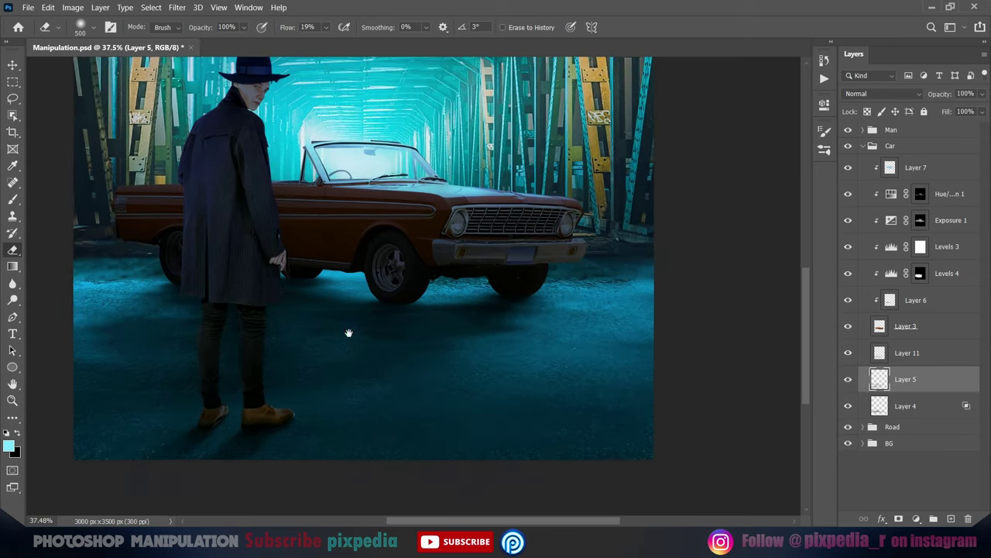
scroll(420, 377, "up", 4, "alt")
scroll(389, 332, "up", 3, "alt")
scroll(529, 307, "up", 2, "alt")
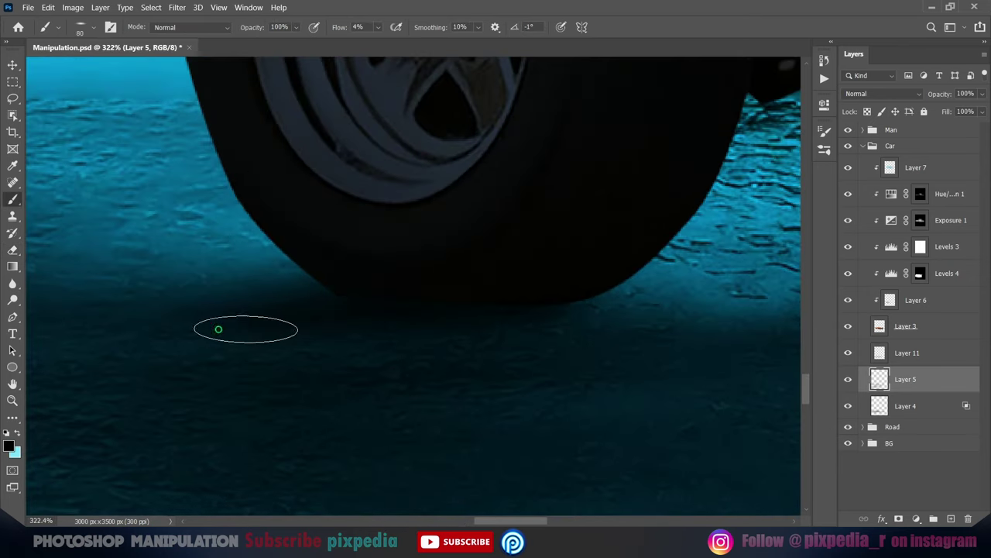
Set a round brush tip of about 600 px to shade dark under the car
right_click(426, 313)
key("Return")
scroll(520, 295, "down", 3, "alt")
scroll(634, 278, "up", 2, "alt")
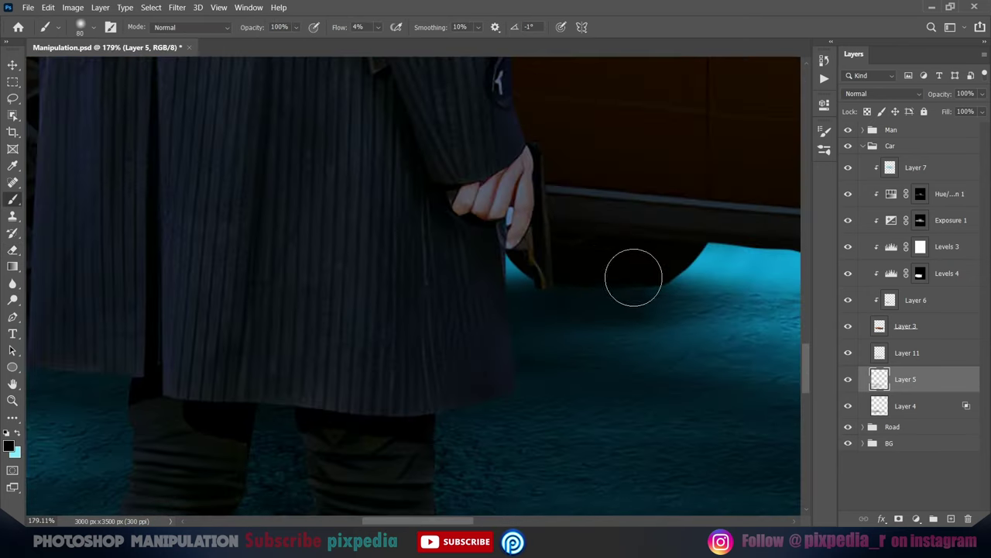
scroll(633, 277, "down", 2, "alt")
scroll(465, 398, "down", 5, "alt")
scroll(243, 354, "down", 3, "alt")
key("bracketright")
key("bracketright")
key("bracketright")
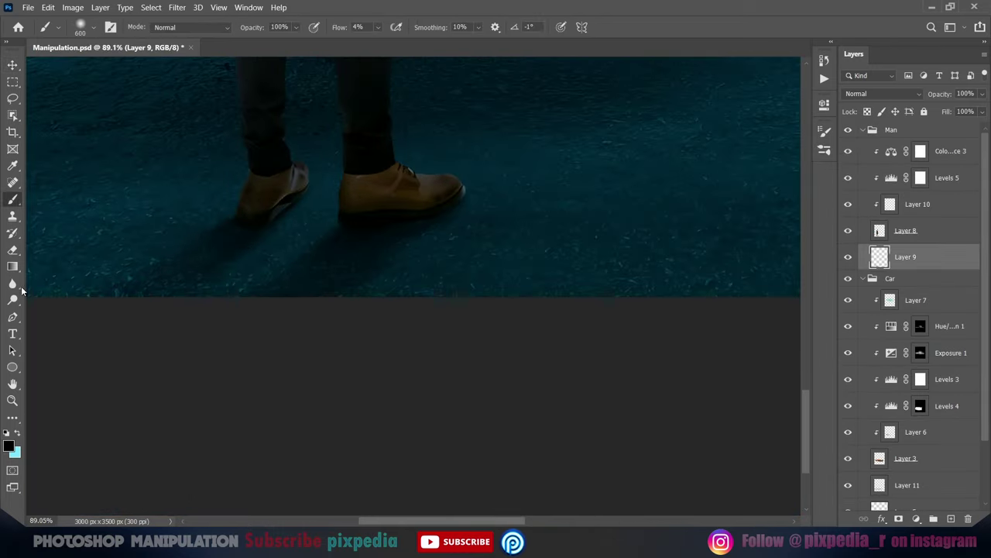
Soften the shadows around the man's shoes with the Blur and Smudge tools
left_click(13, 285)
scroll(287, 270, "up", 3, "alt")
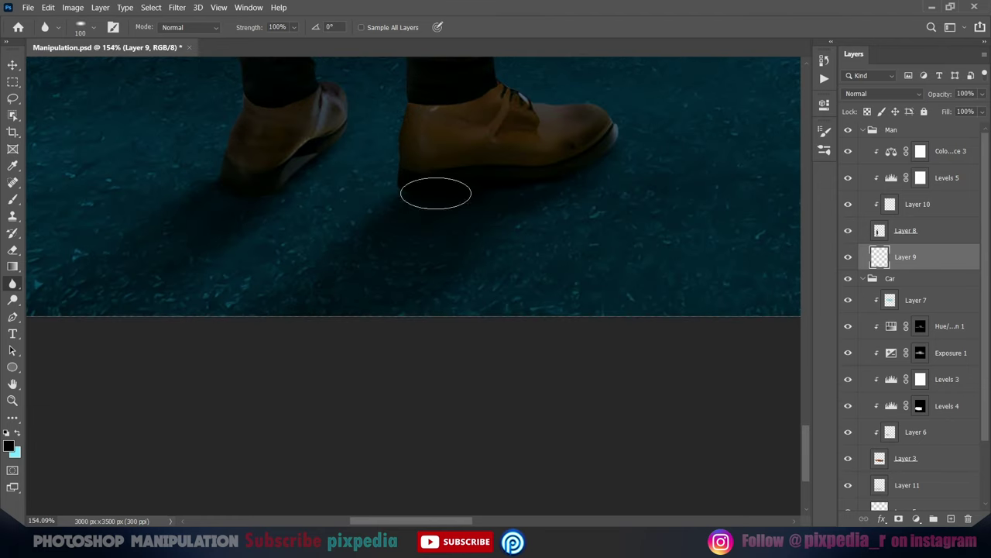
scroll(233, 247, "down", 3, "alt")
scroll(314, 300, "up", 3, "alt")
key("shift+r")
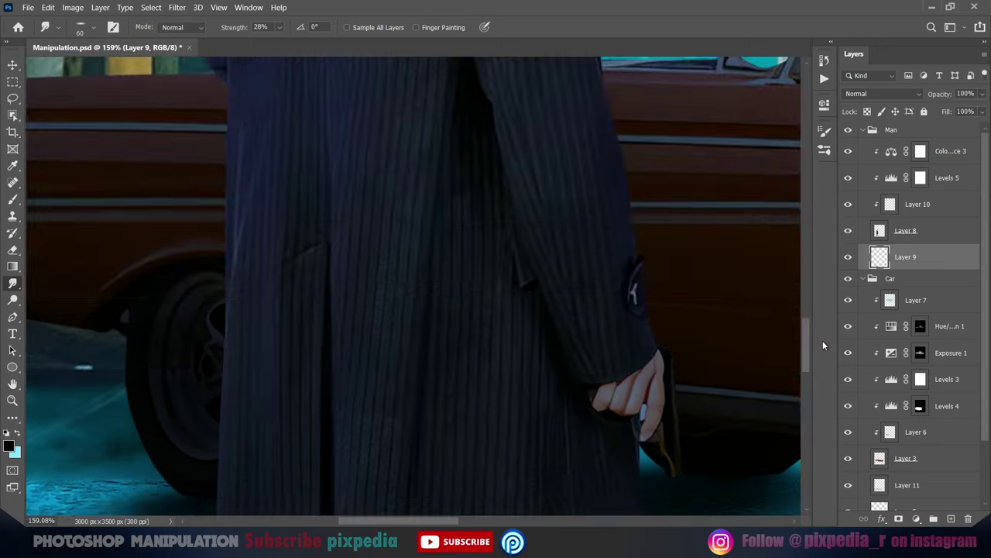
scroll(807, 265, "down", 1)
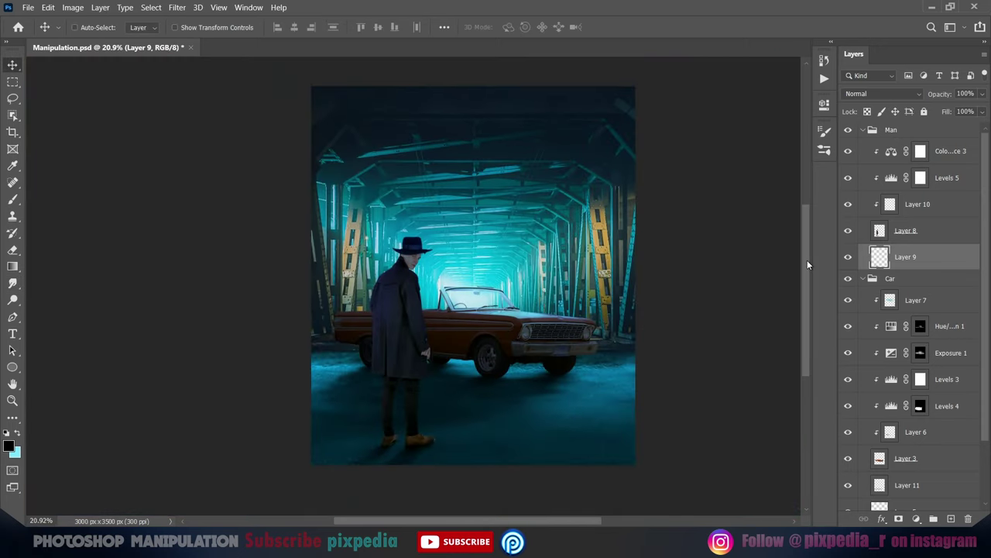
Collapse the layer groups, fit the image, and move the Man group about 35 px lower
left_click(863, 129, "ctrl")
key("ctrl+0")
scroll(430, 248, "down", 2)
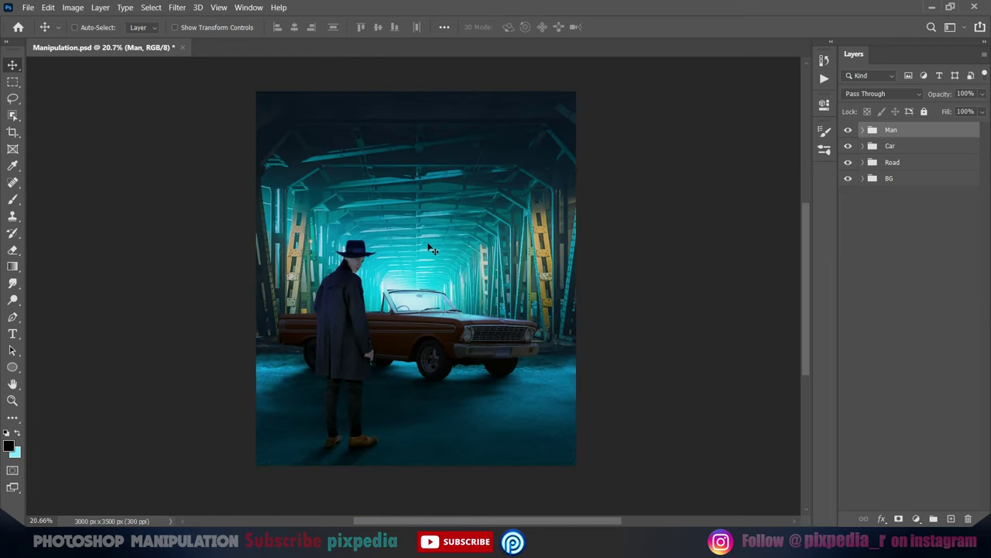
scroll(397, 267, "up", 2)
scroll(419, 263, "down", 1)
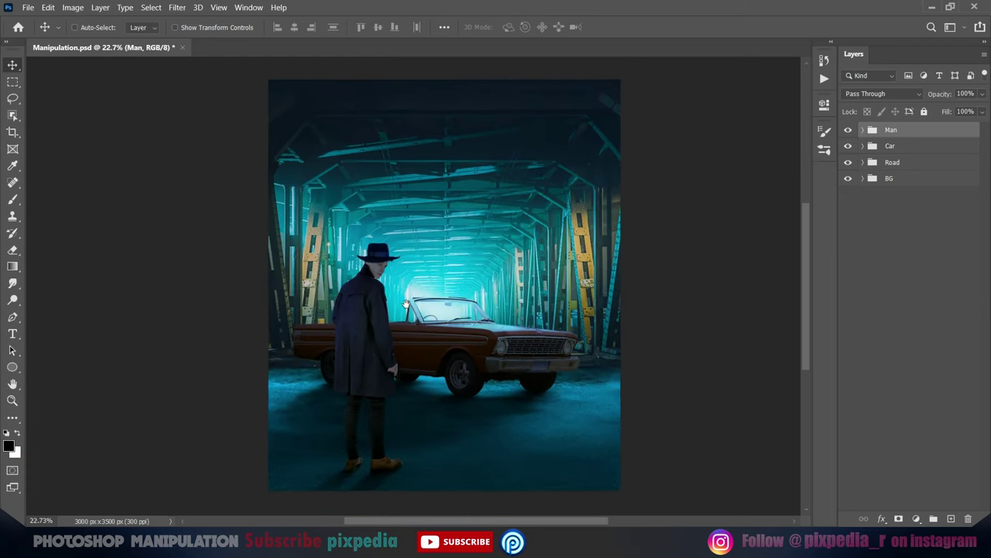
left_click_drag(469, 260, 485, 256)
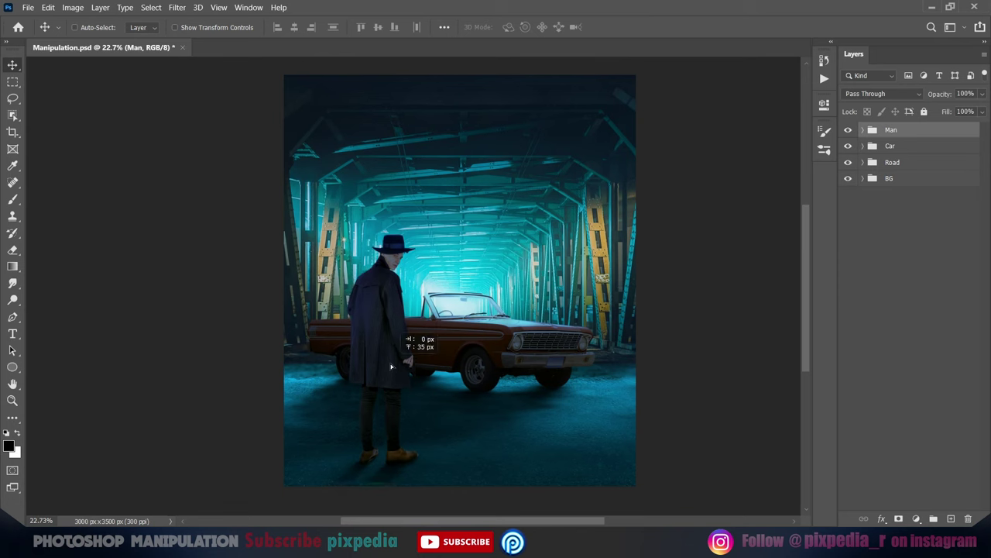
left_click_drag(391, 366, 392, 373)
Add an Exposure adjustment clipped to the top layer of the Man group, with its mask inverted
left_click(863, 129)
left_click(949, 151)
left_click(916, 518)
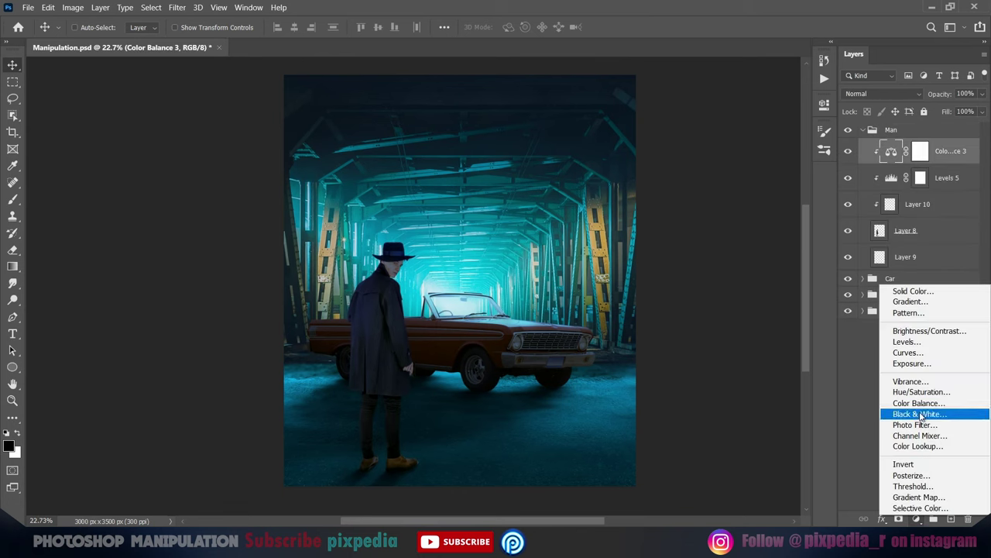
left_click(911, 364)
left_click_drag(726, 180, 759, 183)
left_click(824, 105)
key("ctrl+i")
Paint white on the Exposure mask with a small soft brush along the man's hat and face
key("b")
scroll(326, 240, "up", 5)
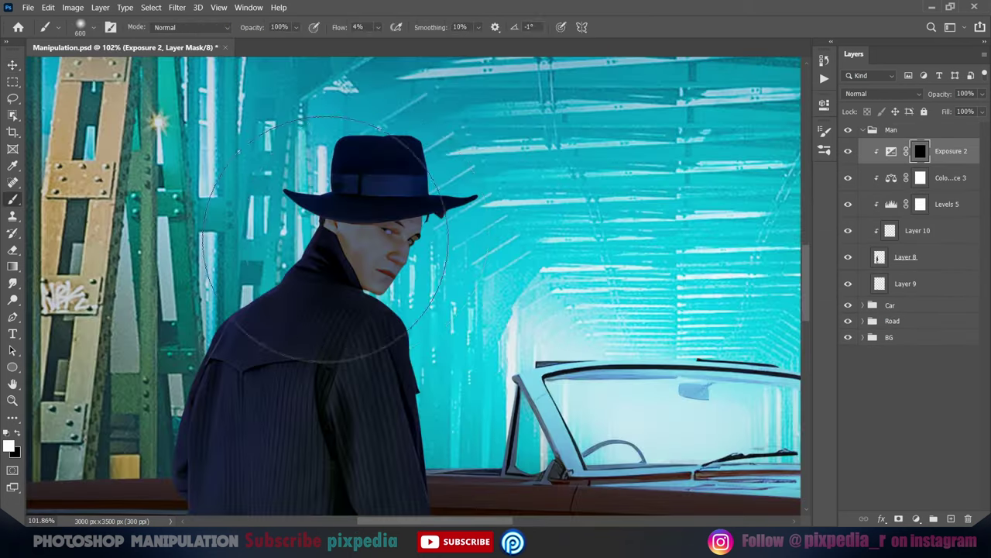
key("bracketleft")
key("bracketleft")
key("bracketleft")
left_click_drag(428, 155, 387, 226)
scroll(379, 225, "up", 5)
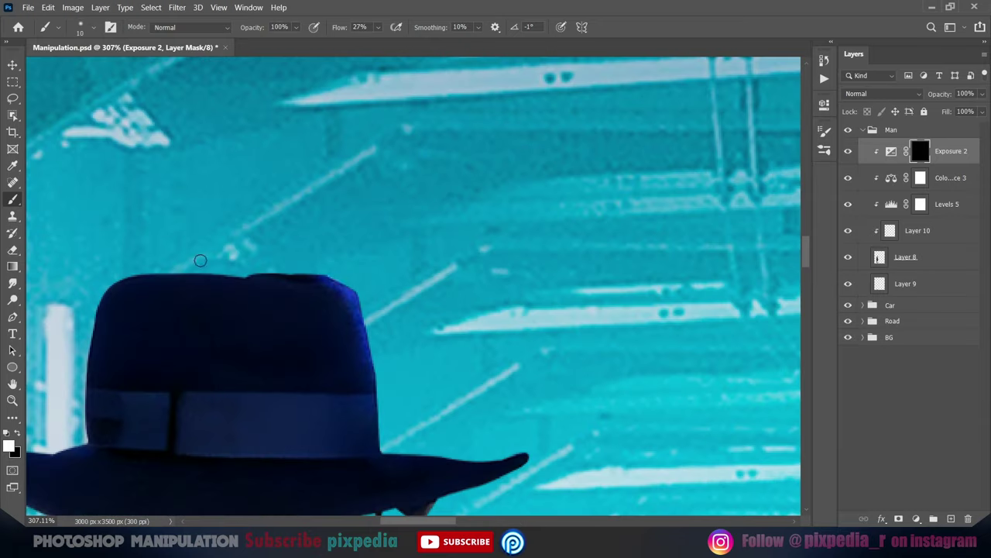
scroll(358, 375, "up", 1)
left_click_drag(356, 414, 359, 191)
key("x")
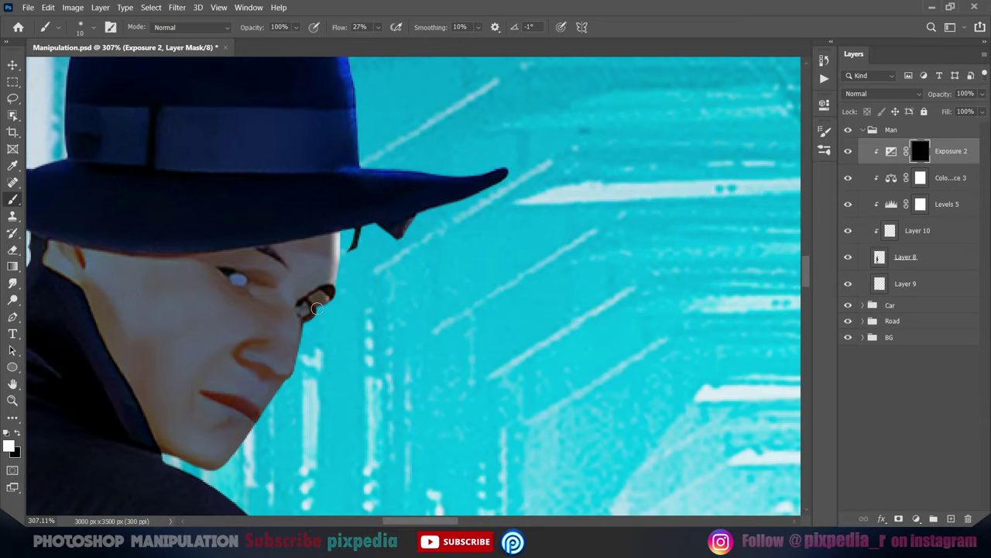
scroll(296, 375, "down", 2)
scroll(252, 284, "up", 2)
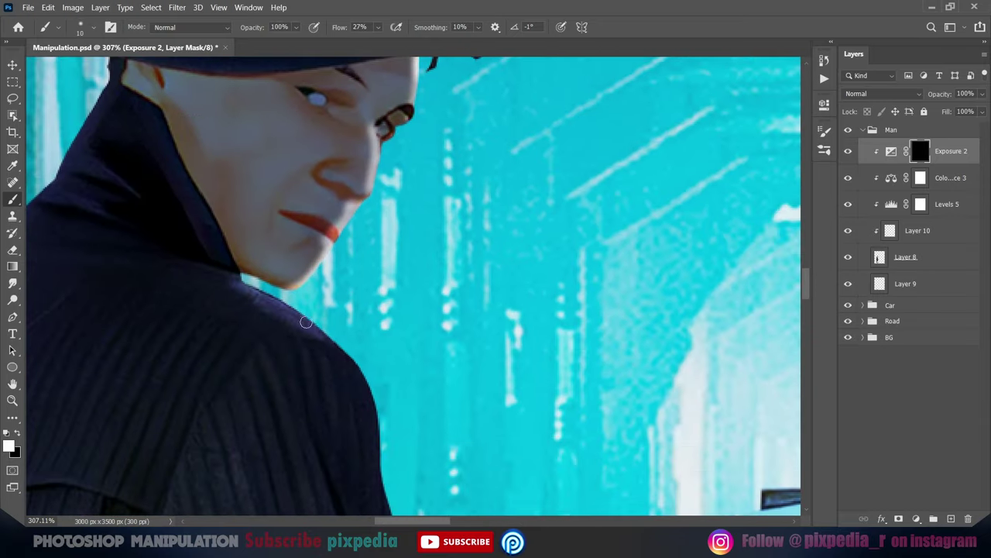
scroll(306, 322, "down", 3)
scroll(310, 271, "down", 3)
scroll(316, 226, "down", 3)
scroll(365, 370, "down", 3)
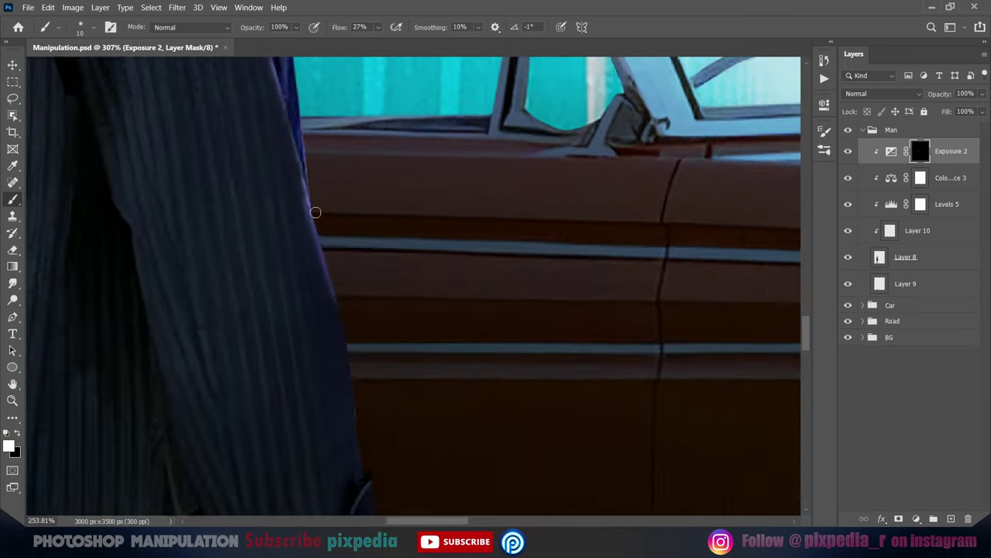
scroll(315, 211, "down", 3)
Refine the Exposure rim light along the coat and shoe edges, then add blank Layer 13 above
key("x")
scroll(387, 310, "down", 2)
scroll(456, 398, "up", 5)
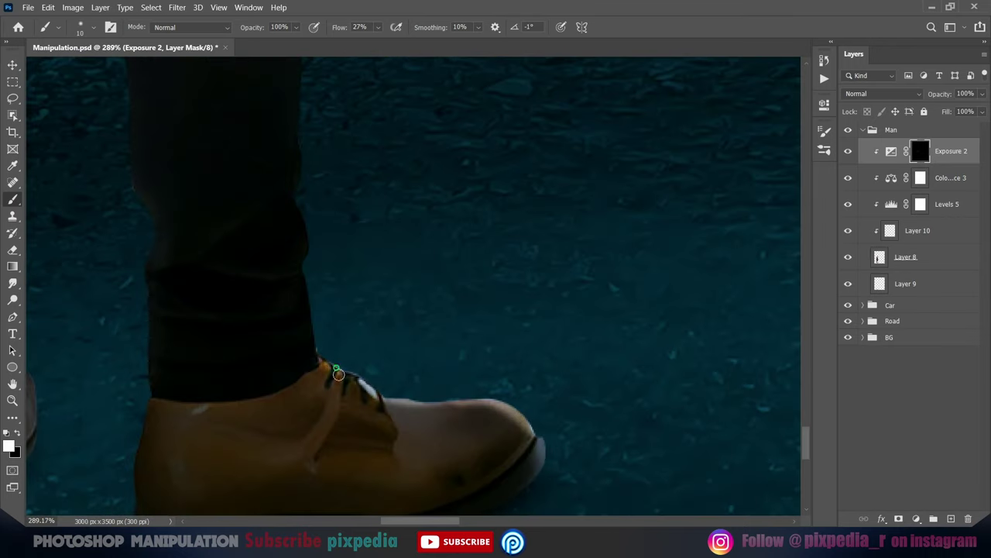
scroll(369, 399, "up", 3)
key("bracketright")
key("bracketright")
key("bracketright")
scroll(379, 294, "up", 3)
scroll(389, 309, "up", 3)
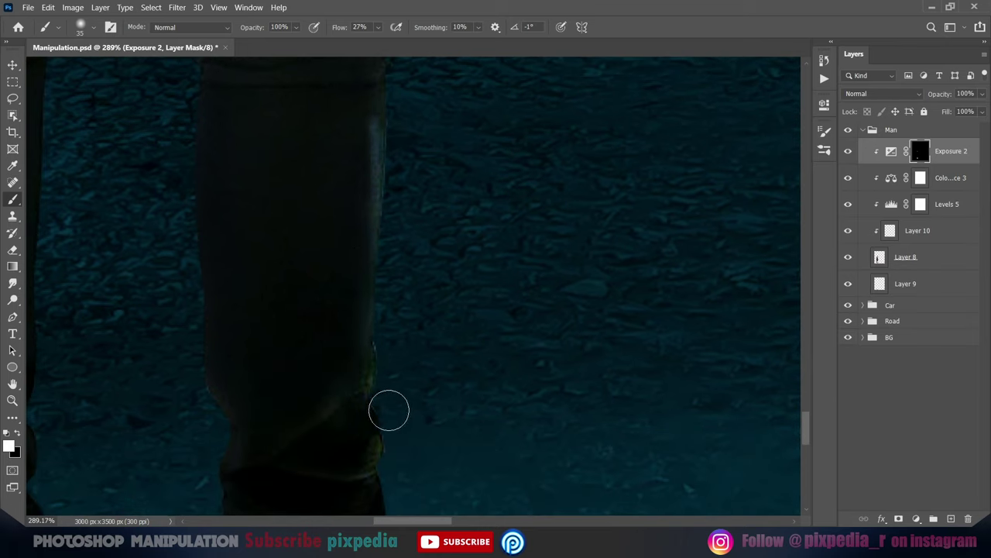
scroll(391, 294, "up", 3)
key("x")
scroll(379, 279, "down", 3)
scroll(365, 361, "down", 2)
scroll(325, 480, "up", 5)
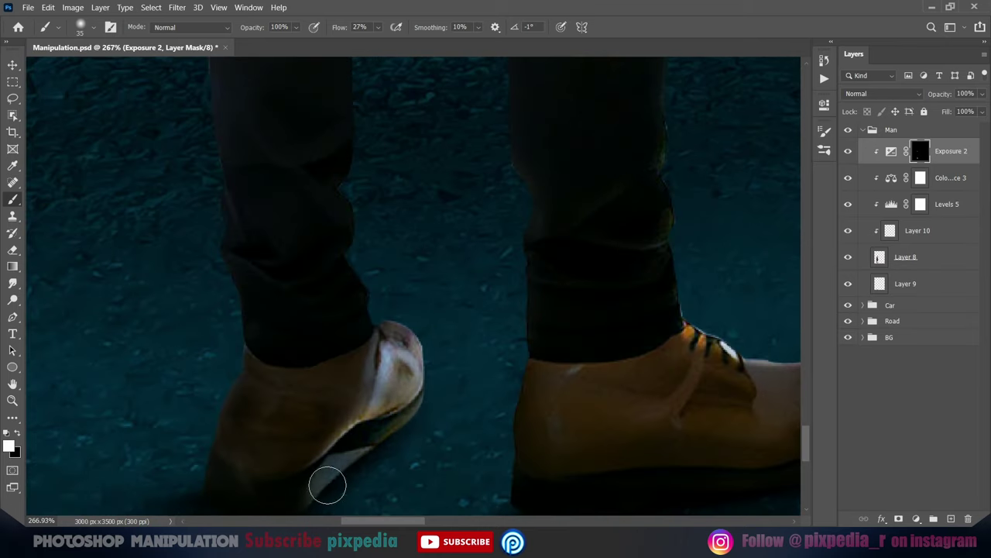
key("x")
scroll(320, 504, "right", 5)
left_click_drag(339, 27, 337, 63)
scroll(332, 303, "down", 3)
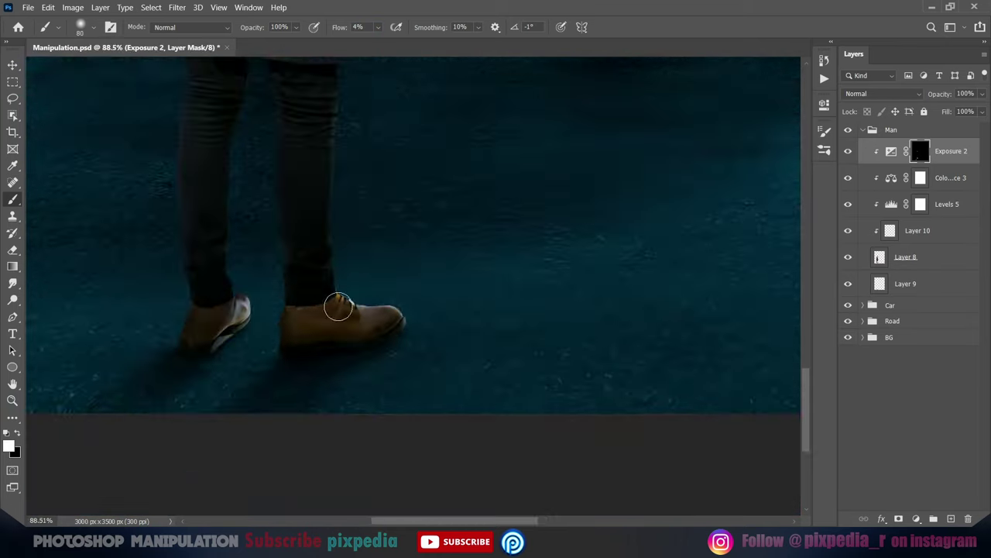
scroll(340, 194, "up", 2)
scroll(387, 233, "right", 3)
scroll(392, 221, "down", 2)
scroll(392, 221, "up", 3)
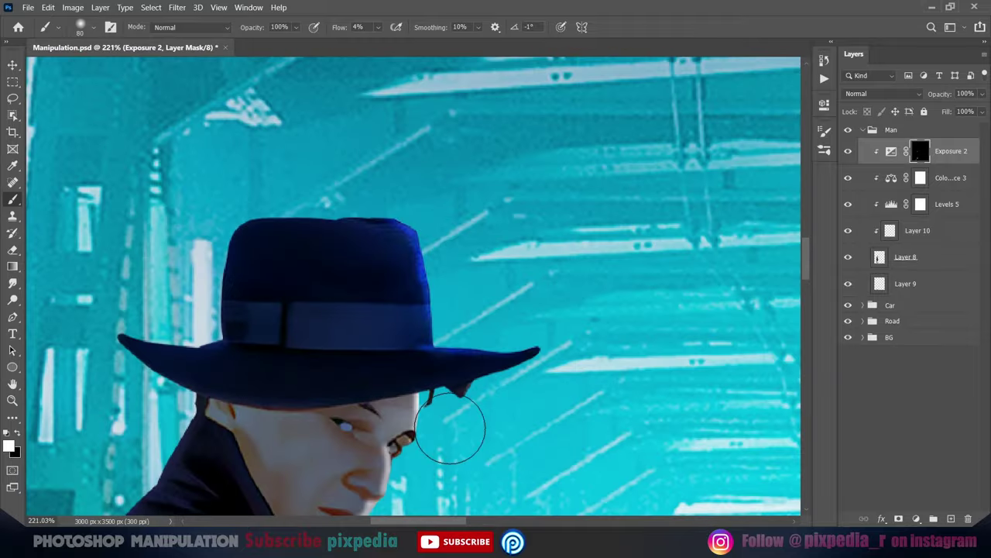
scroll(450, 426, "down", 2)
scroll(418, 325, "down", 1)
key("ctrl+shift+alt+n")
scroll(403, 240, "up", 5)
Sample the cyan background colour and clip Layer 13 to the man
scroll(422, 318, "up", 1)
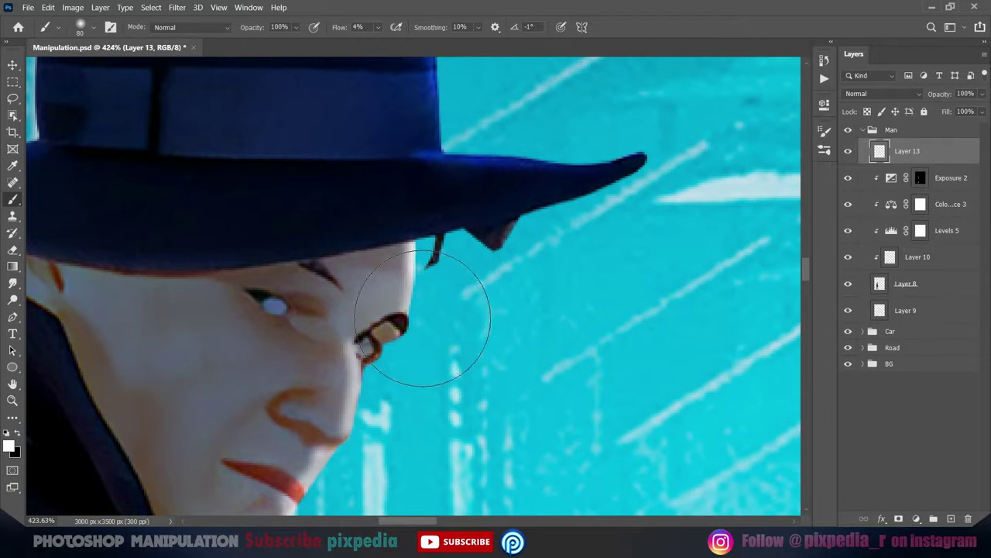
scroll(350, 31, "up", 4)
left_click(711, 222, "alt")
scroll(393, 359, "up", 1)
key("ctrl+alt+g")
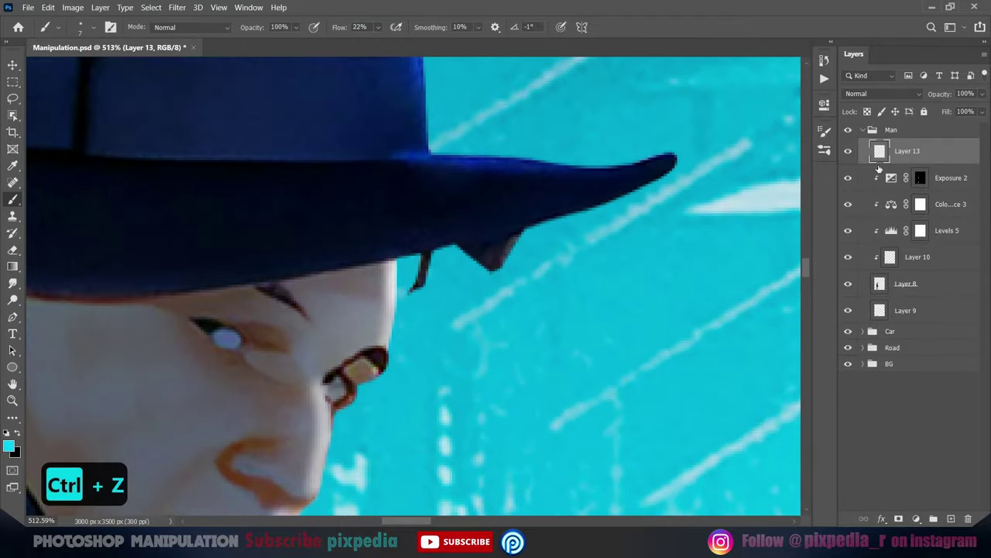
Paint a thin cyan rim light along the man's trouser legs, undoing misplaced strokes
scroll(393, 360, "down", 1)
scroll(420, 150, "down", 2)
key("ctrl+z")
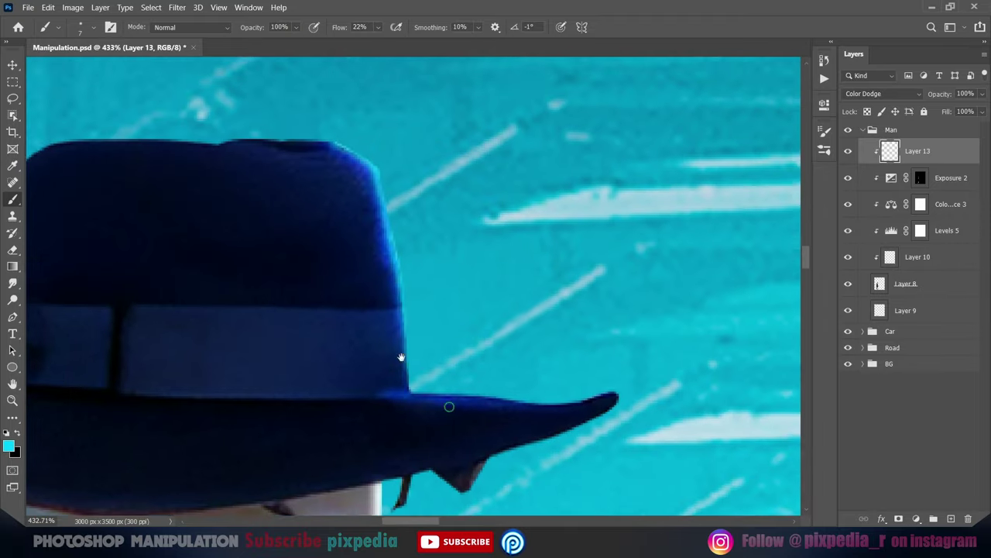
scroll(449, 406, "up", 2)
scroll(431, 316, "down", 3)
scroll(432, 325, "down", 1)
scroll(431, 332, "down", 2)
key("ctrl+z")
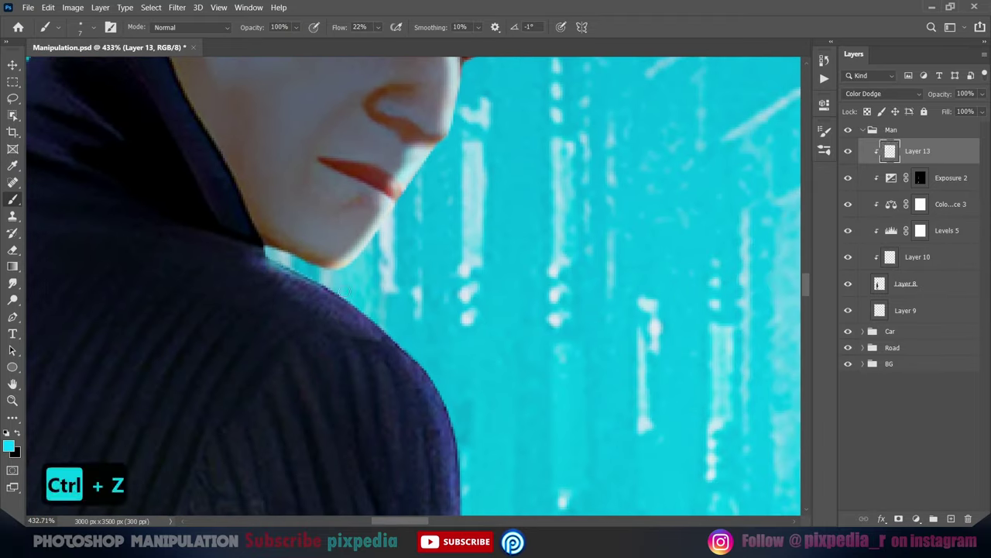
scroll(383, 342, "down", 3)
scroll(455, 336, "down", 3)
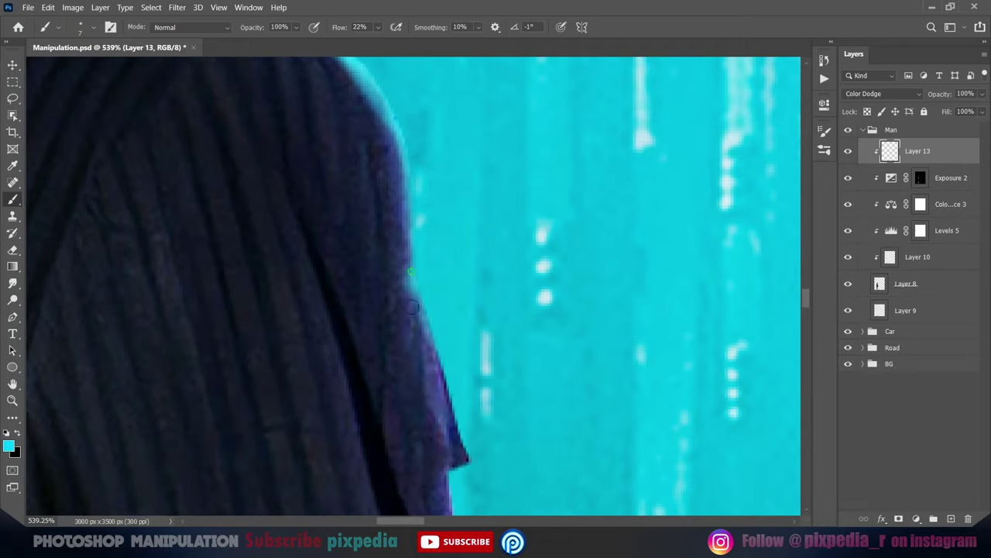
scroll(414, 263, "down", 3)
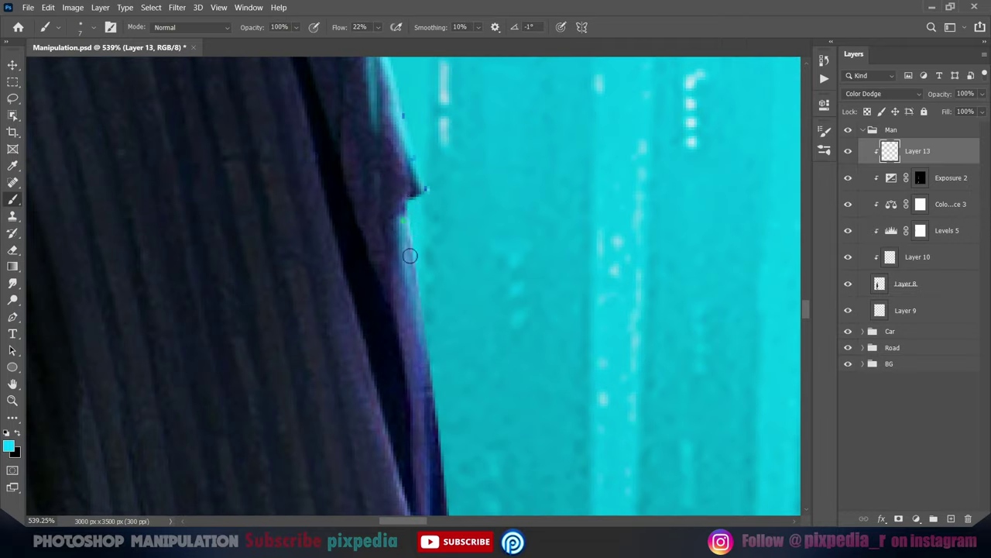
scroll(410, 255, "down", 3)
key("x")
scroll(342, 216, "up", 3)
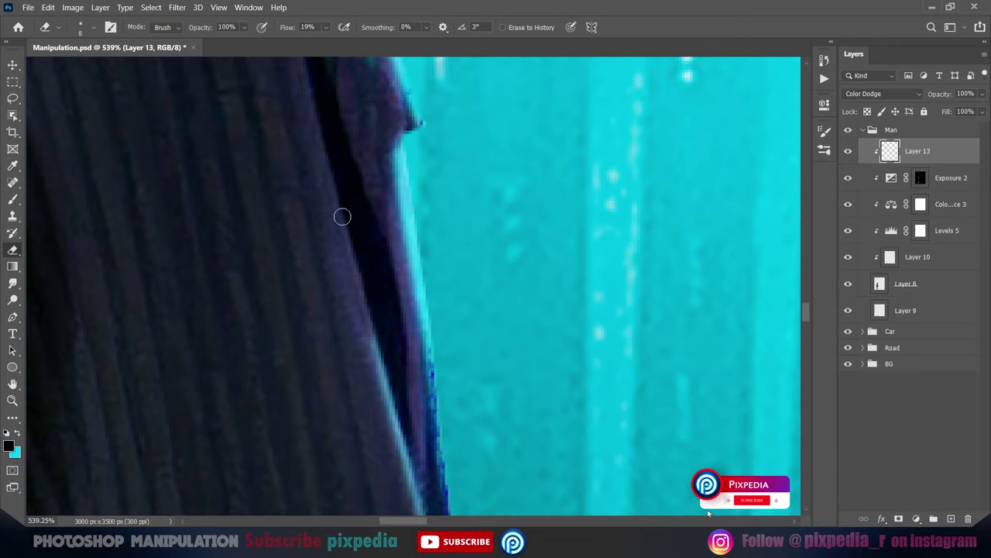
scroll(360, 255, "down", 3)
scroll(364, 263, "up", 3)
scroll(372, 310, "down", 3)
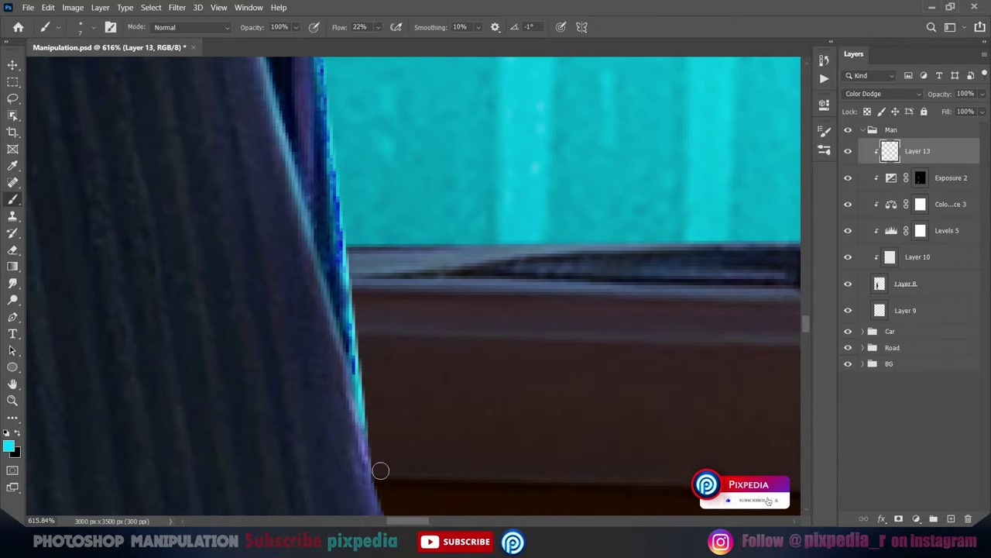
Continue the cyan leg rim light with a fine brush, erasing stray light
key("b")
scroll(348, 336, "up", 1)
scroll(348, 336, "down", 2)
scroll(356, 310, "down", 3)
scroll(418, 387, "up", 2)
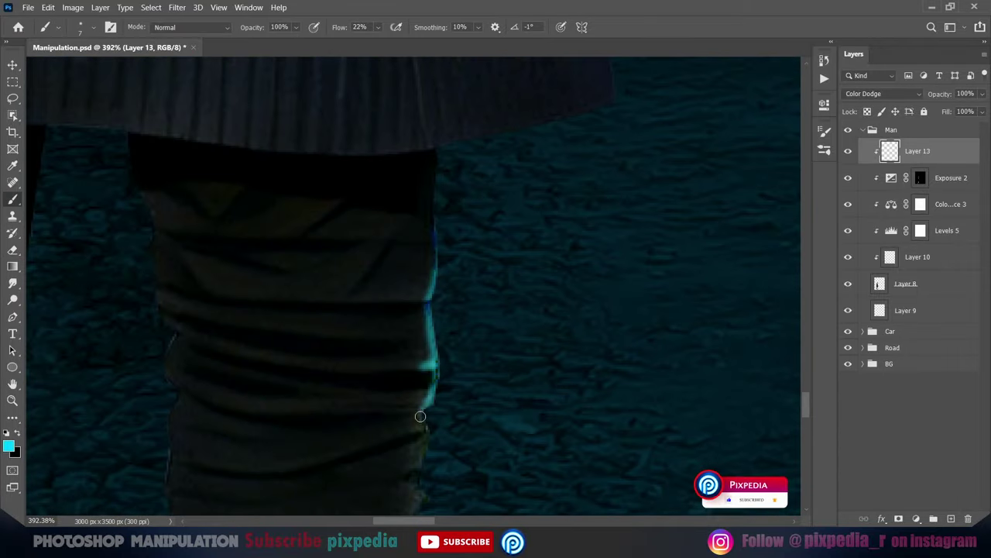
scroll(420, 413, "down", 3)
scroll(411, 155, "down", 3)
scroll(403, 233, "down", 2)
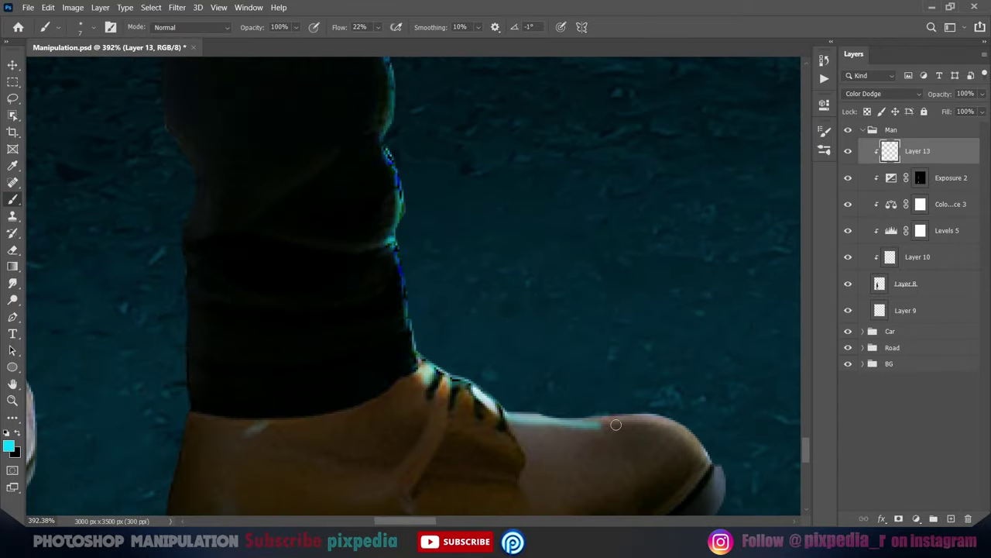
scroll(616, 425, "down", 2)
scroll(542, 349, "down", 2)
scroll(395, 216, "up", 5)
key("e")
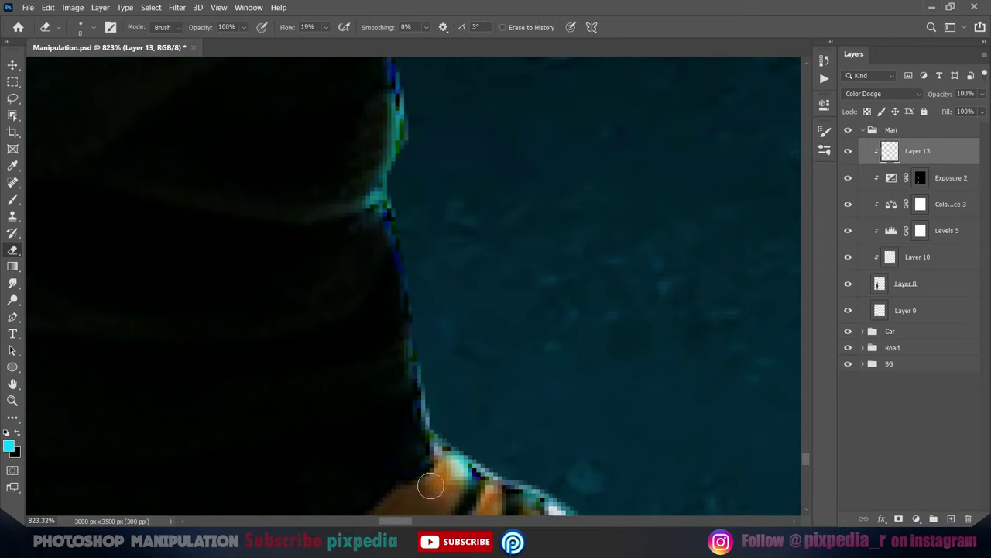
scroll(431, 484, "down", 2)
scroll(324, 206, "down", 3)
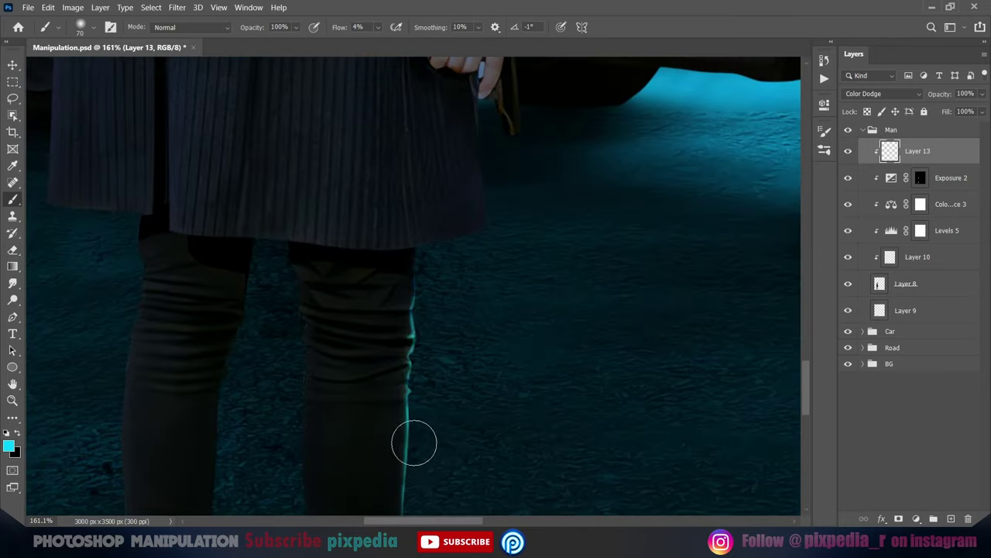
scroll(413, 443, "down", 2)
key("]")
key("]")
key("]")
scroll(480, 405, "up", 5)
scroll(426, 454, "down", 4)
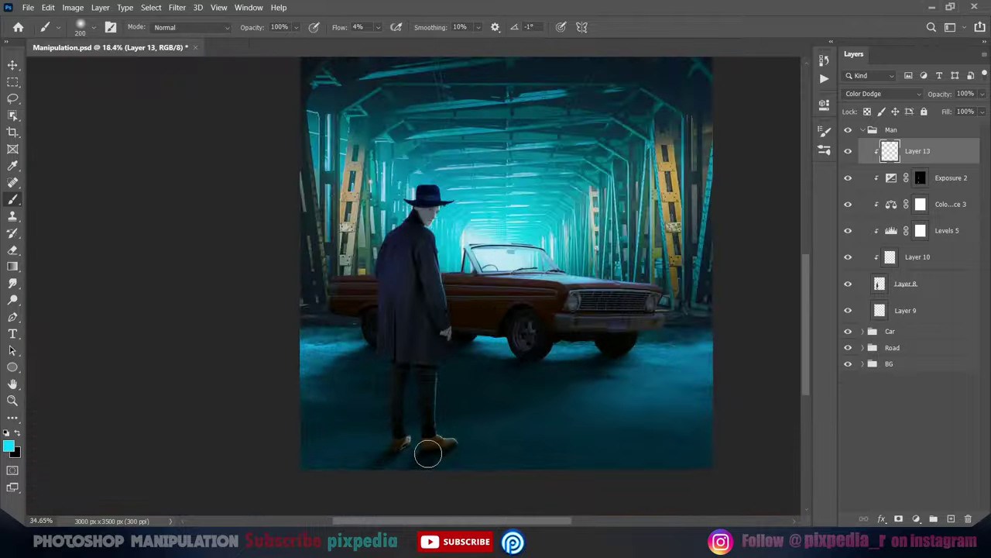
scroll(427, 454, "up", 7)
key("[")
key("[")
key("[")
key("[")
key("[")
key("[")
Add clipped Layer 14 and paint more cyan along the leg edges down to the shoes
key("ctrl+shift+alt+n")
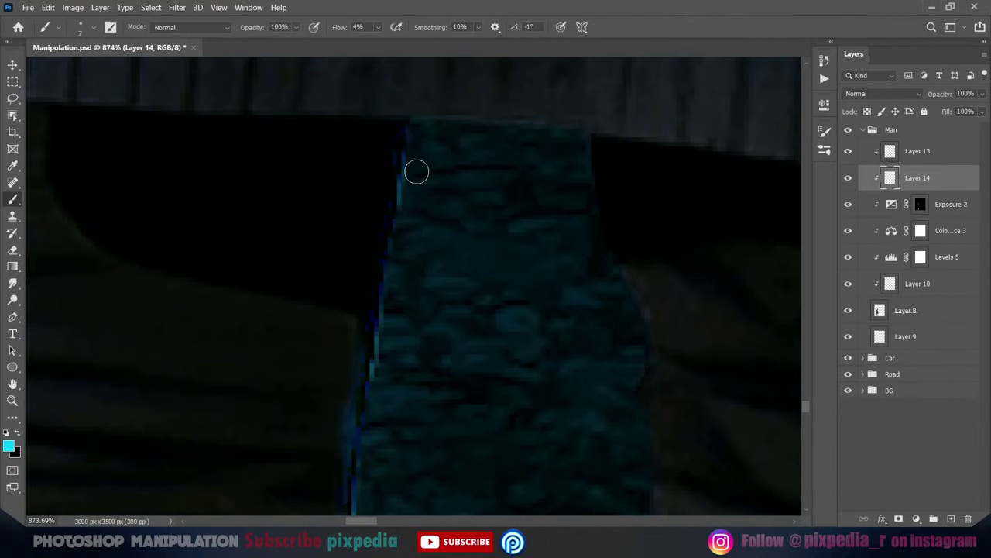
scroll(395, 404, "up", 1)
scroll(395, 405, "down", 2)
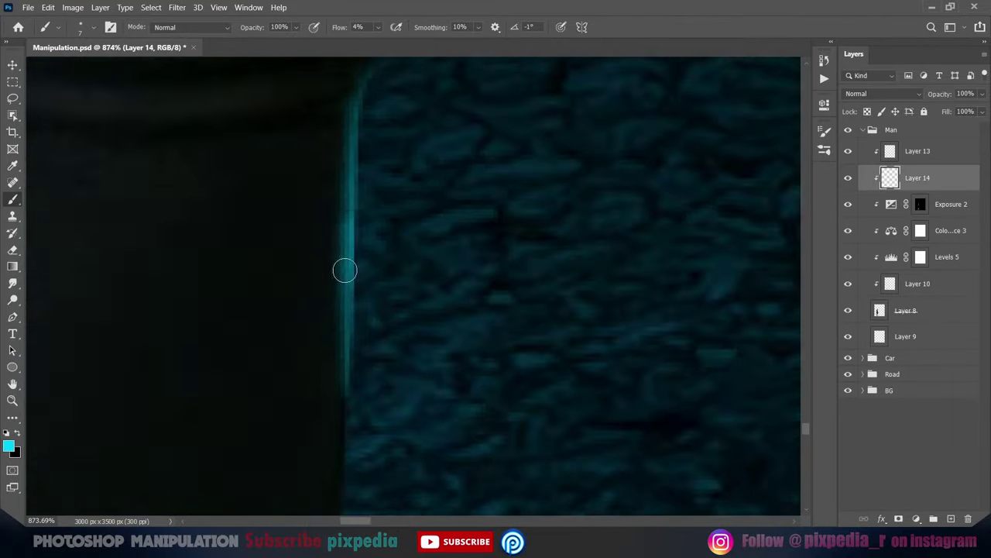
scroll(345, 268, "down", 2)
scroll(334, 367, "down", 3)
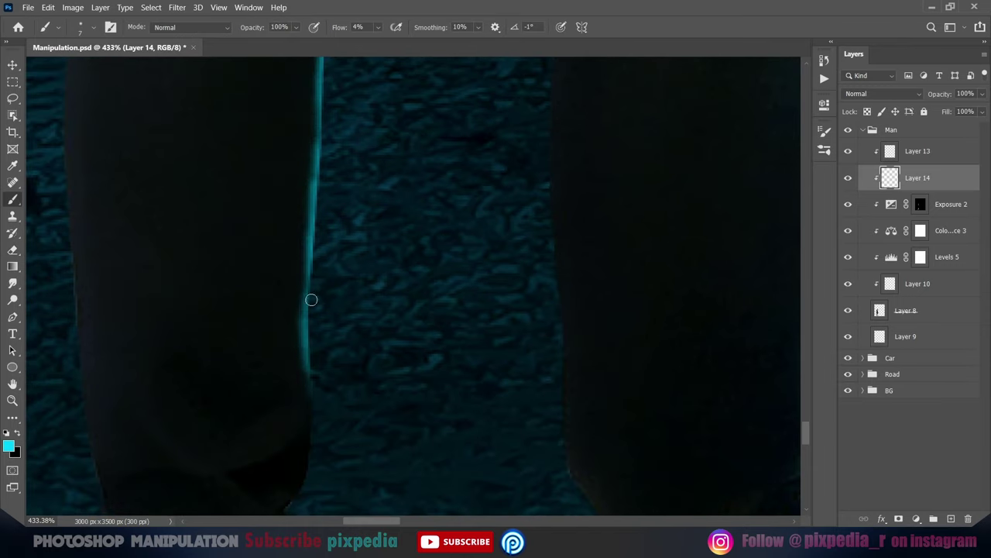
scroll(325, 416, "down", 3)
scroll(303, 370, "down", 3)
key("bracketright")
key("bracketright")
key("bracketright")
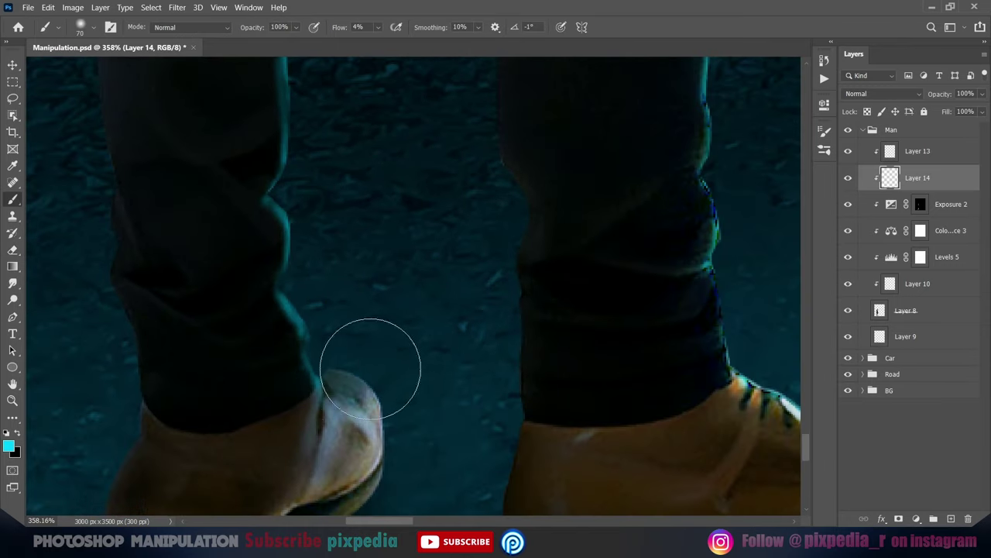
scroll(273, 282, "up", 1)
key("alt+bracketright")
scroll(272, 282, "up", 3)
scroll(328, 438, "up", 3)
scroll(341, 389, "down", 2)
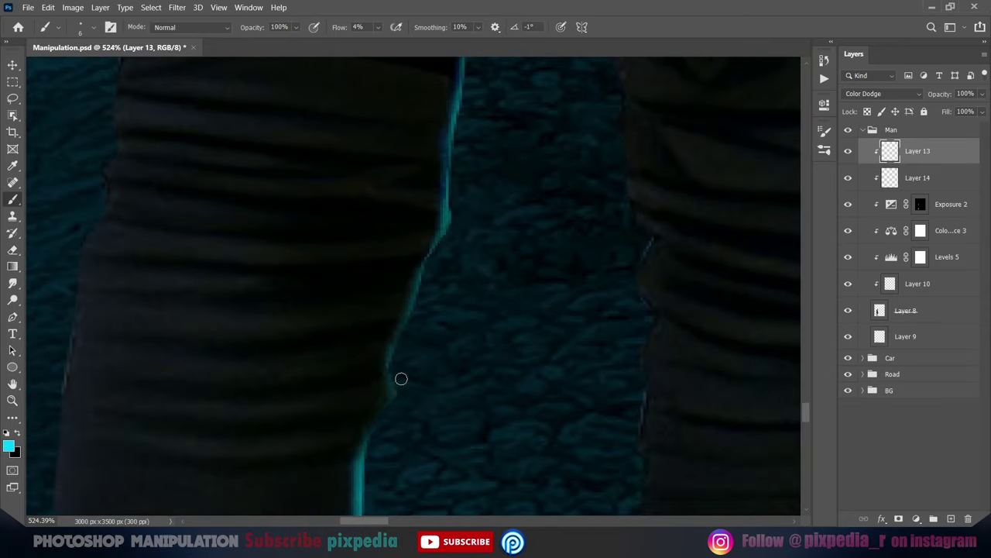
key("bracketleft")
key("bracketleft")
key("bracketleft")
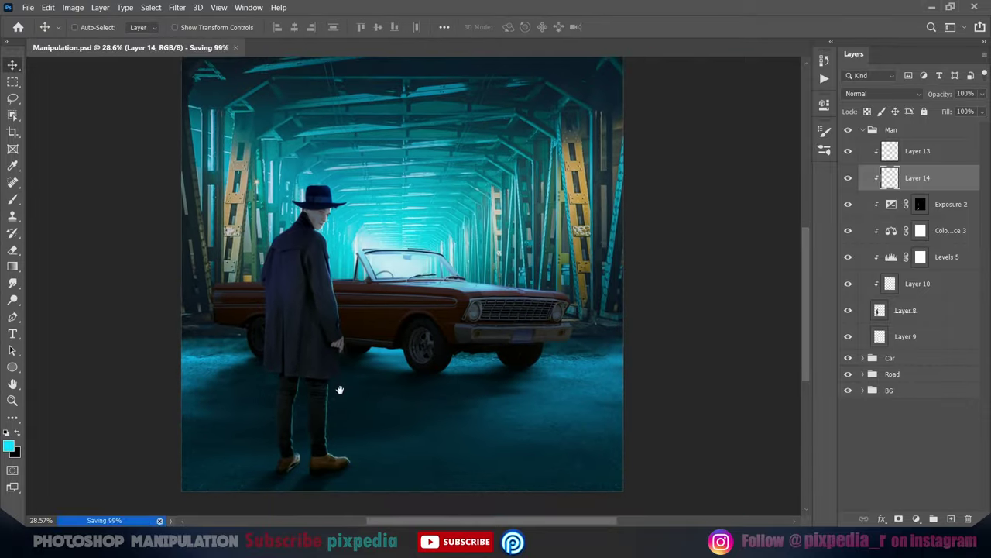
Set Layer 15 to Color Dodge and paint a cyan highlight along the windshield pillar
left_click(864, 130)
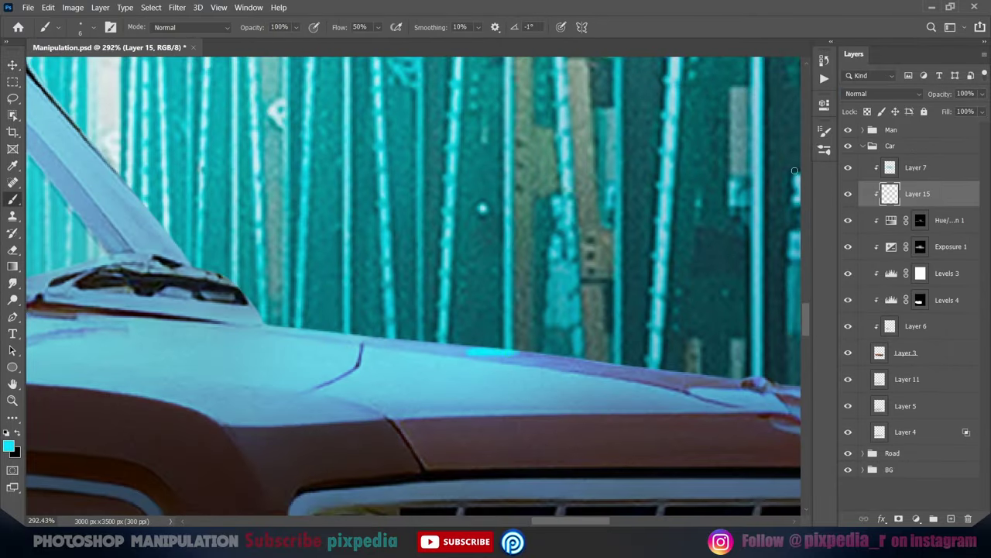
key("shift+alt+d")
scroll(403, 407, "down", 5)
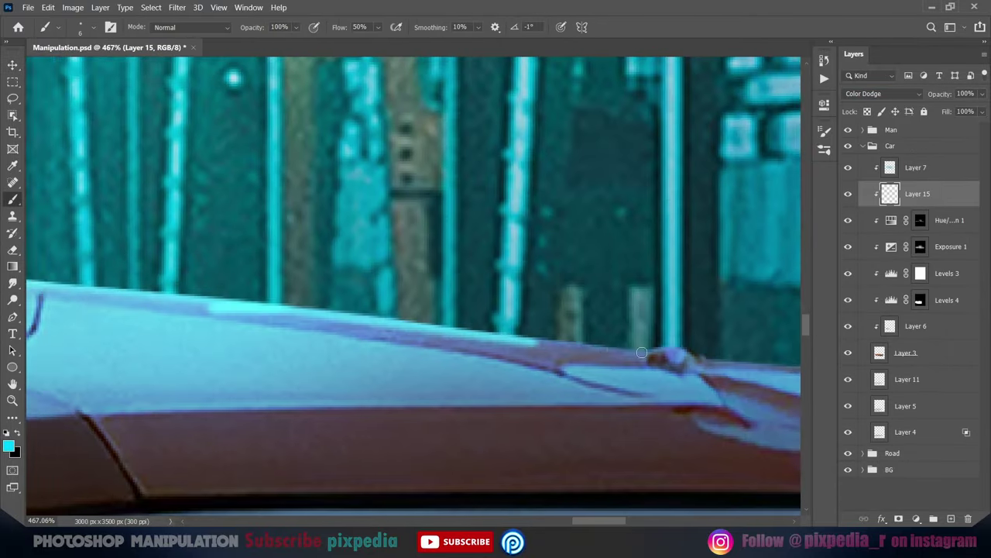
scroll(403, 408, "up", 3)
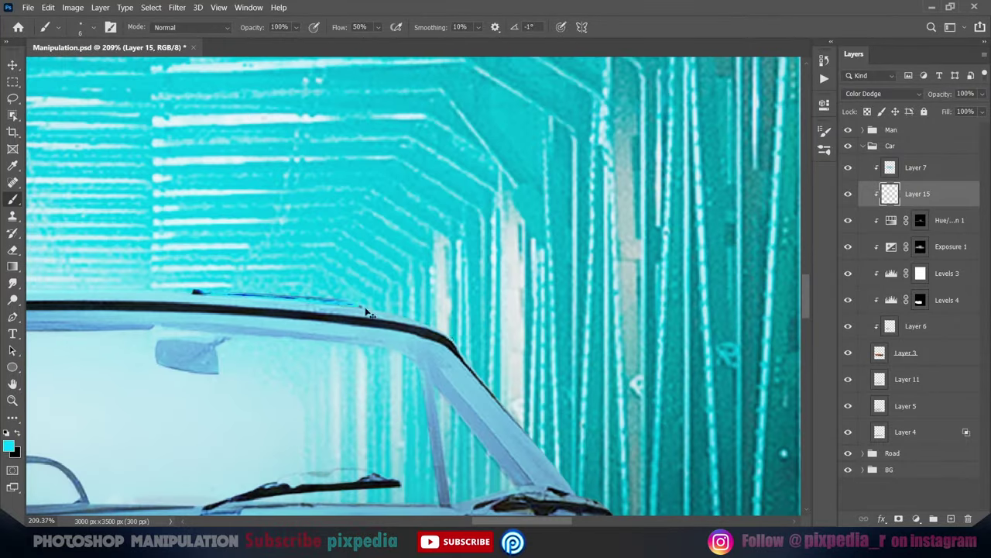
scroll(402, 287, "left", 2)
scroll(372, 341, "left", 6)
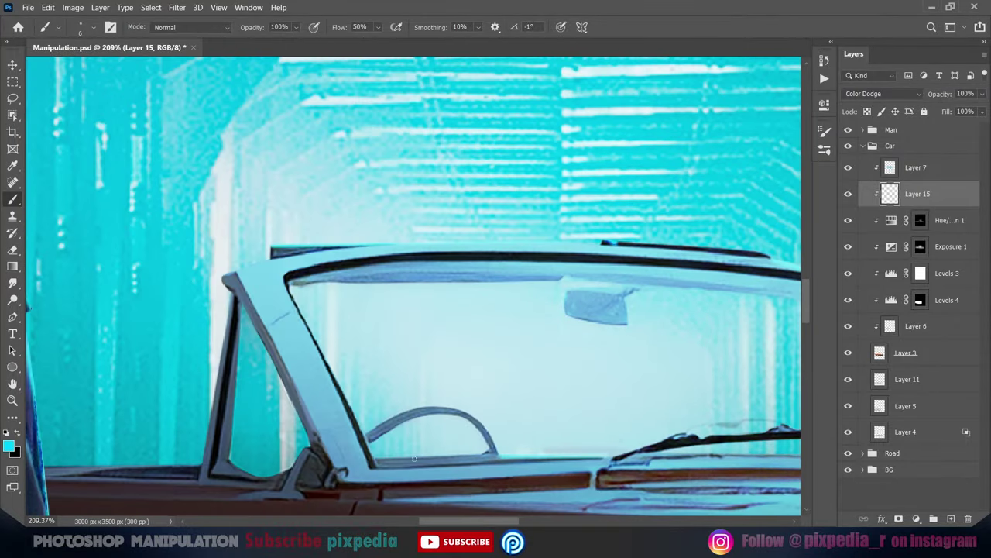
left_click_drag(233, 440, 406, 420)
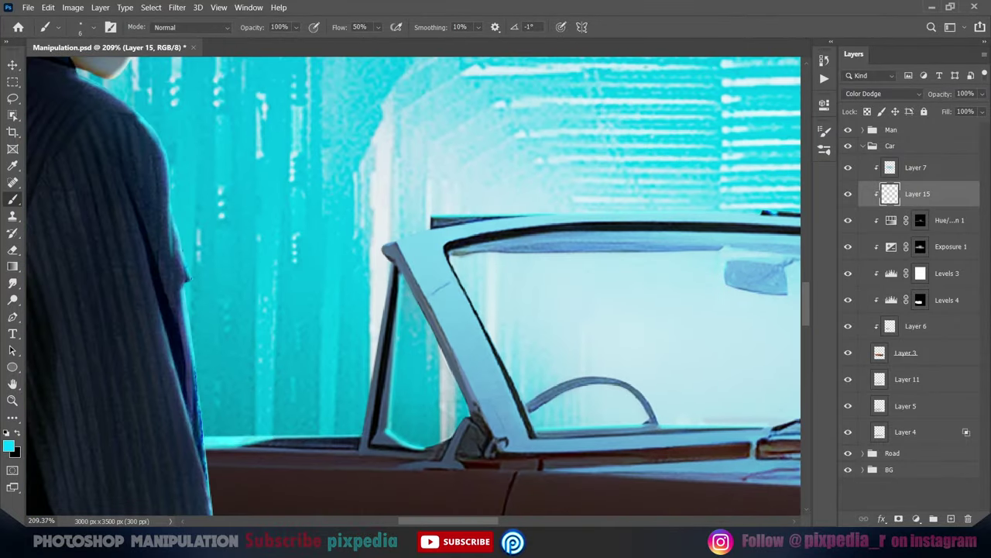
scroll(496, 348, "down", 3)
scroll(496, 348, "down", 3)
scroll(499, 353, "up", 1)
scroll(503, 358, "up", 2)
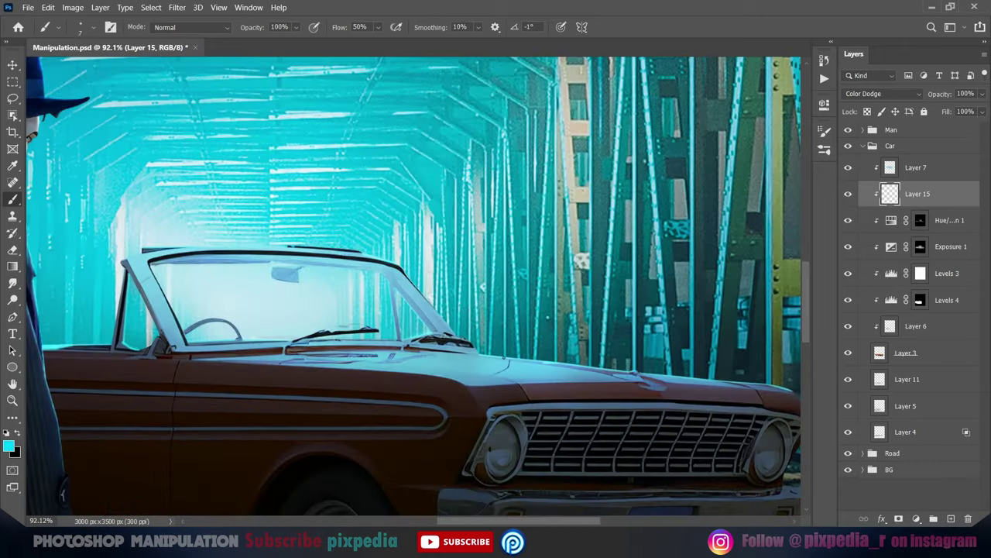
scroll(279, 265, "down", 5)
scroll(279, 265, "down", 2)
Add a Color Balance adjustment to the car with Shadows Cyan -15 and Blue +4
key("v")
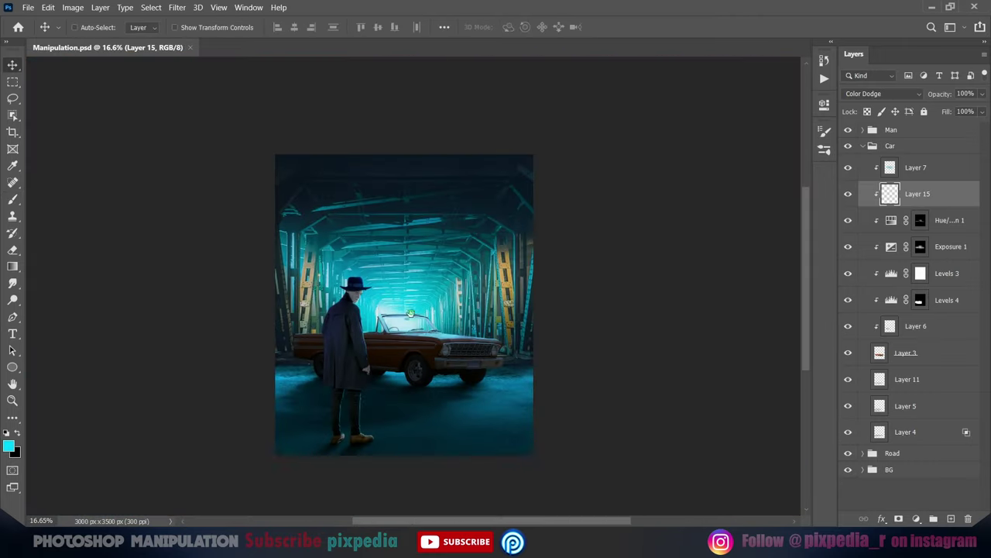
left_click(947, 272)
left_click_drag(697, 170, 690, 172)
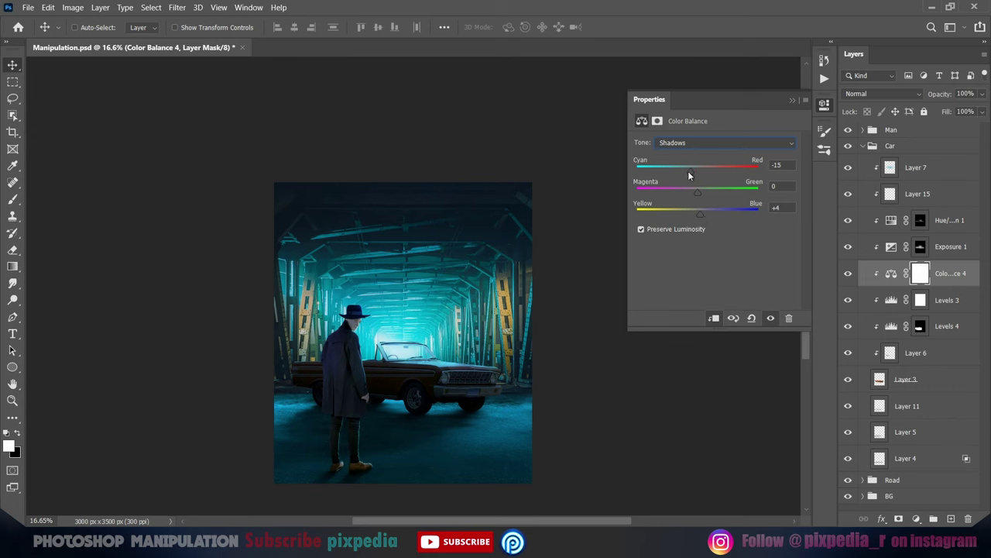
left_click_drag(697, 214, 699, 216)
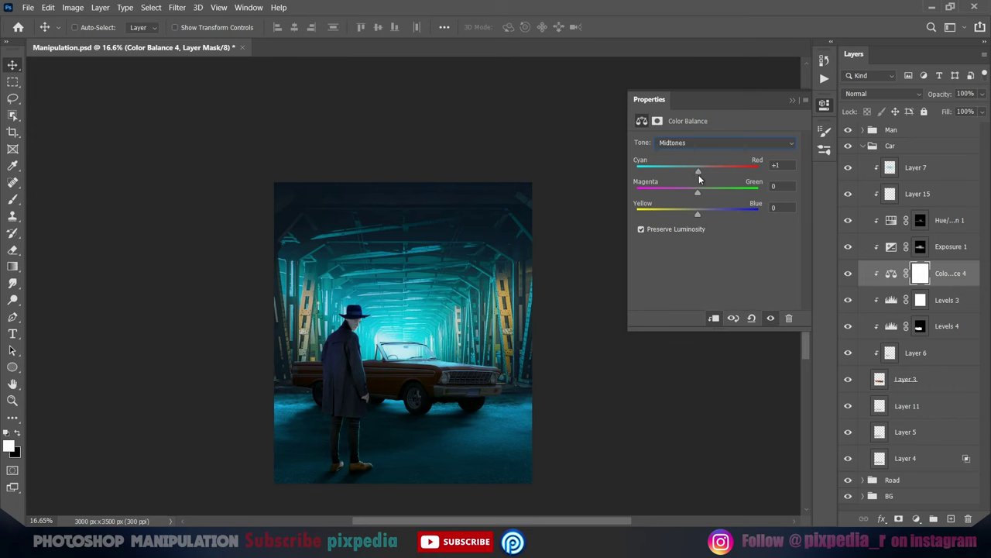
Save the file, add Layer 16, and select an oval over the right headlight
key("ctrl+s")
scroll(496, 310, "up", 1)
key("ctrl+shift+n")
key("m")
scroll(558, 348, "up", 5)
mouse_move(508, 265)
left_mouse_down()
mouse_move(556, 313)
mouse_move(579, 296)
left_mouse_up()
Fill the headlight ellipse with orange and duplicate it for the second headlight
left_click(9, 445)
left_click(841, 111)
key("alt+BackSpace")
key("ctrl+d")
key("v")
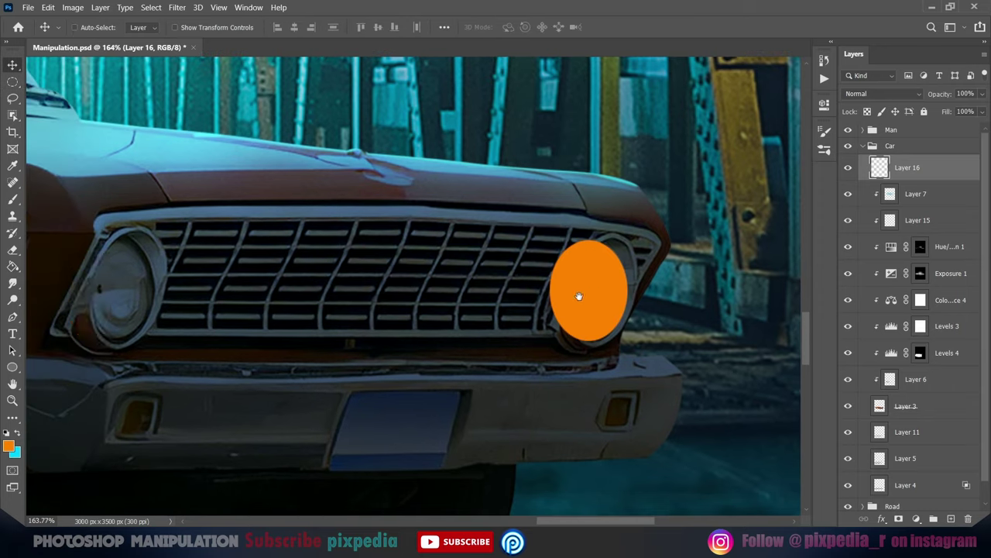
key("ctrl+t")
Give the orange headlight layers a yellowing blend mode and group them as Light
key("p")
scroll(696, 287, "up", 3)
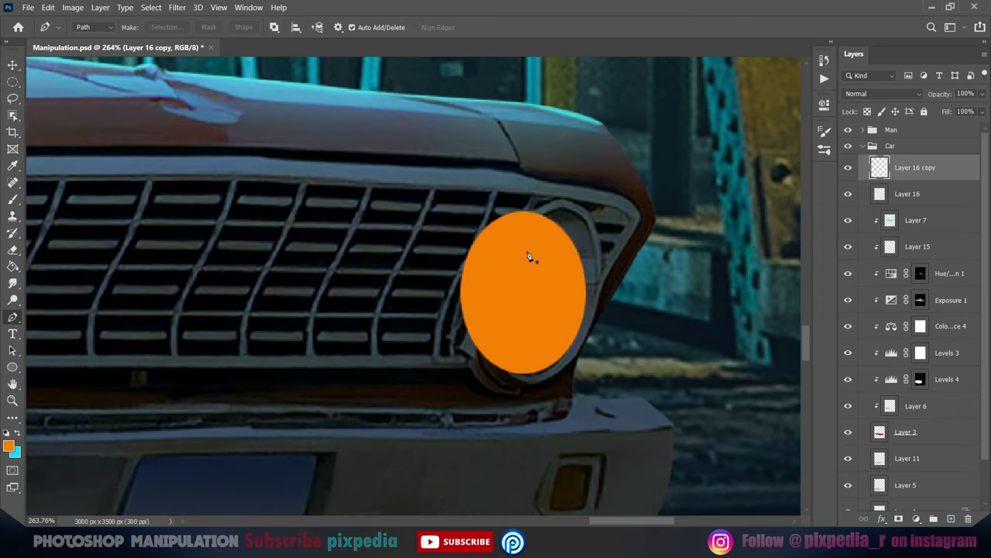
left_click_drag(553, 213, 565, 210)
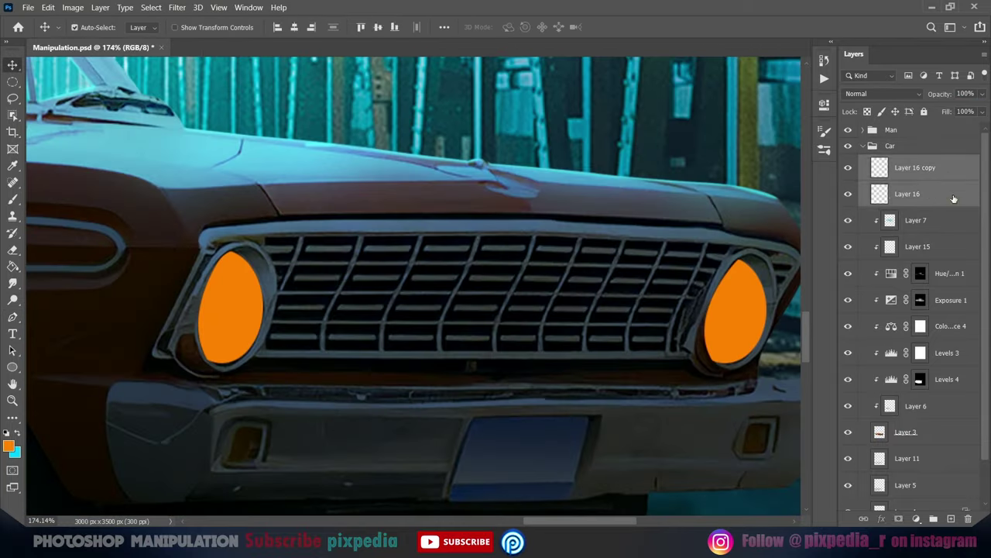
left_click(883, 93)
left_click(885, 210)
key("ctrl+g")
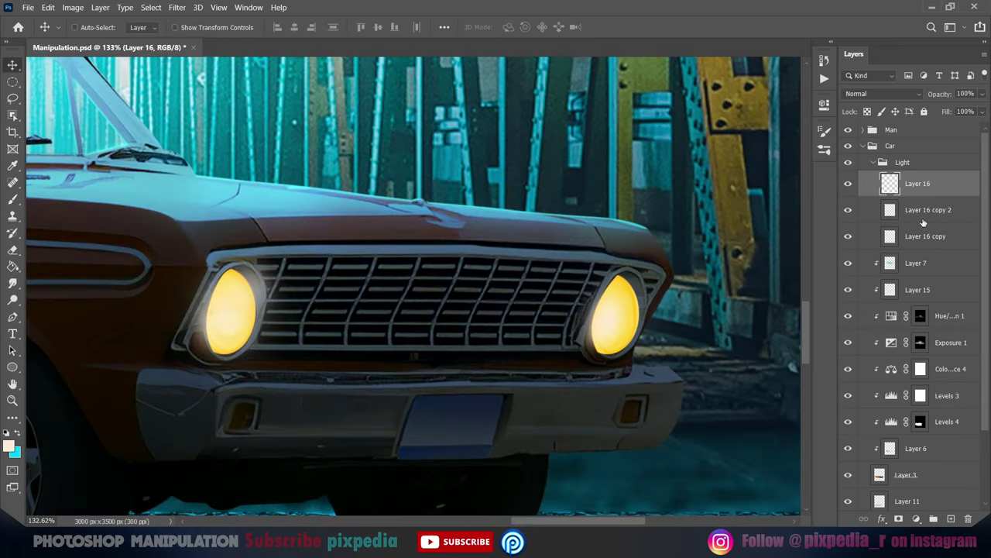
Gaussian-blur the glow layer, duplicate it, blur the copy too, and save
left_click(178, 7)
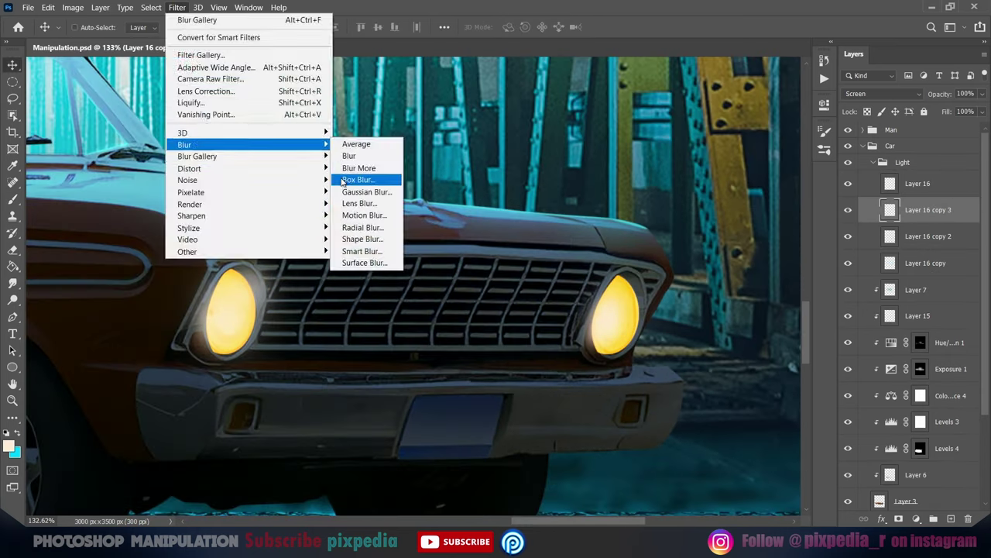
left_click(354, 186)
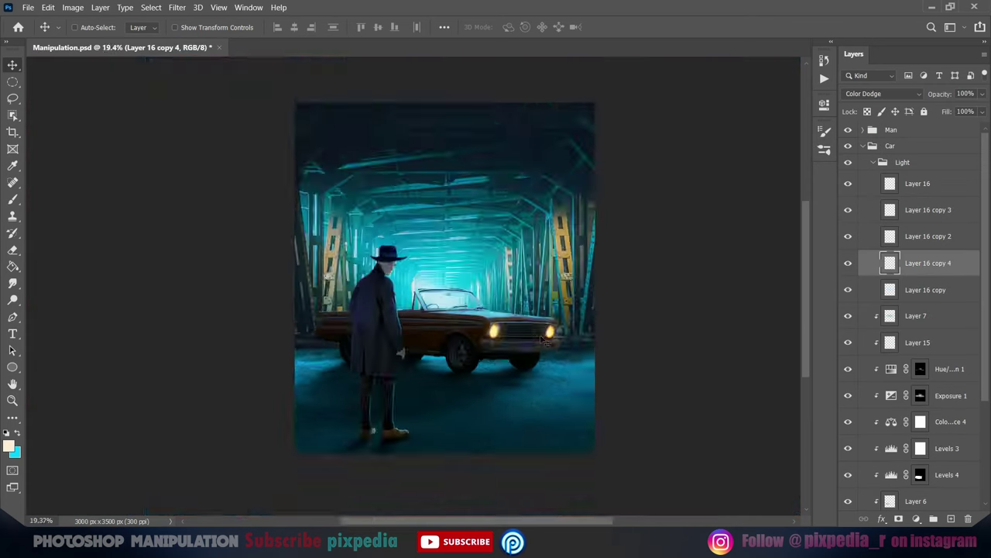
key("ctrl+j")
left_click(178, 7)
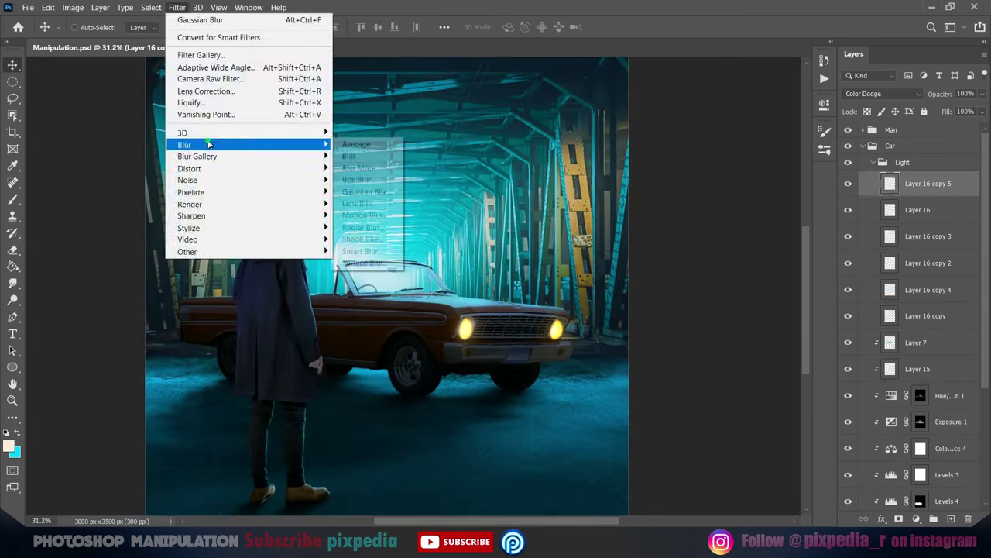
left_click(354, 186)
key("ctrl+s")
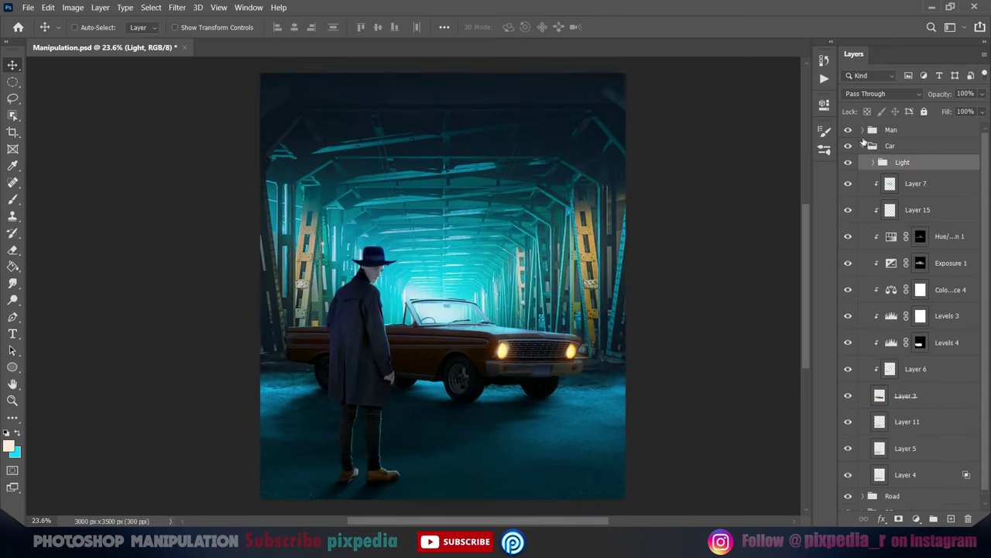
Add a warm colorized Hue/Saturation at saturation 100 in Color Dodge, with Blend If fading darks
left_click(917, 518)
left_click(701, 259)
left_click_drag(697, 217, 792, 217)
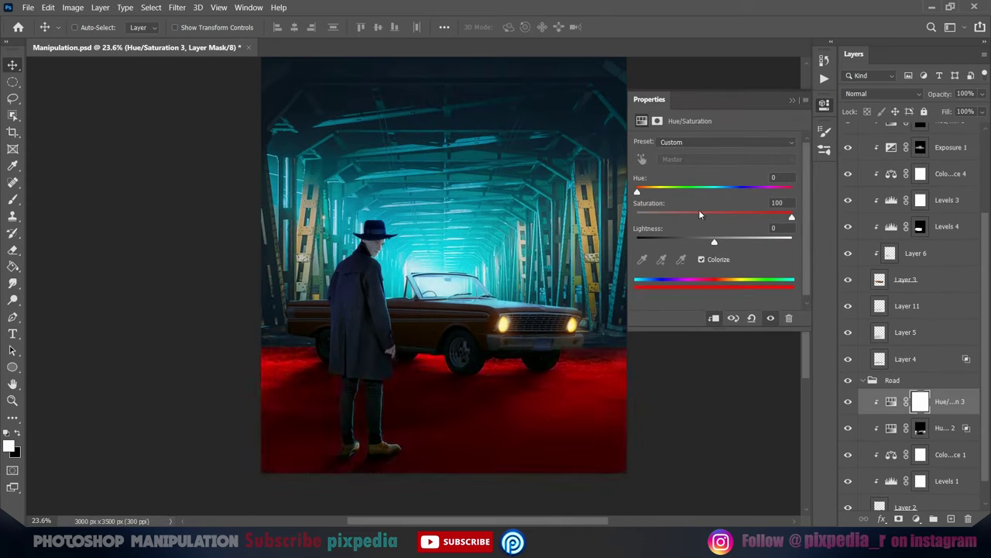
left_click(883, 93)
left_click(867, 215)
left_click_drag(713, 242, 749, 242)
left_click(899, 518)
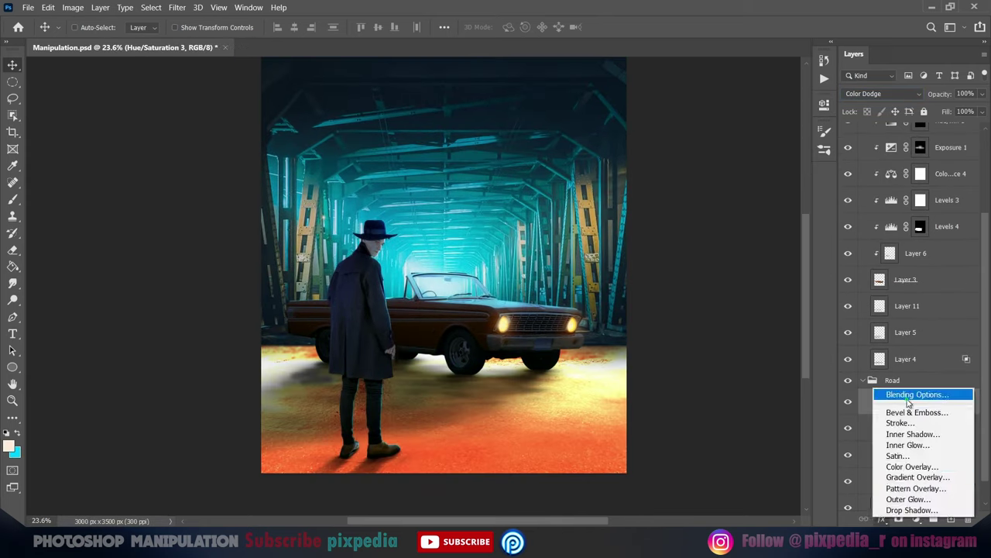
left_click(910, 393)
mouse_move(643, 343)
left_mouse_down()
mouse_move(689, 347)
mouse_move(652, 343)
left_mouse_up()
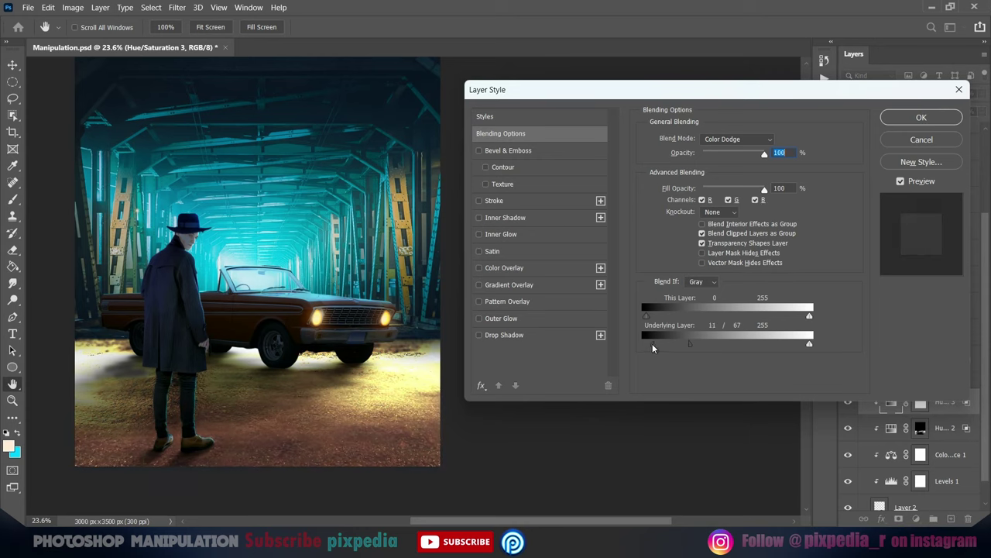
key("Return")
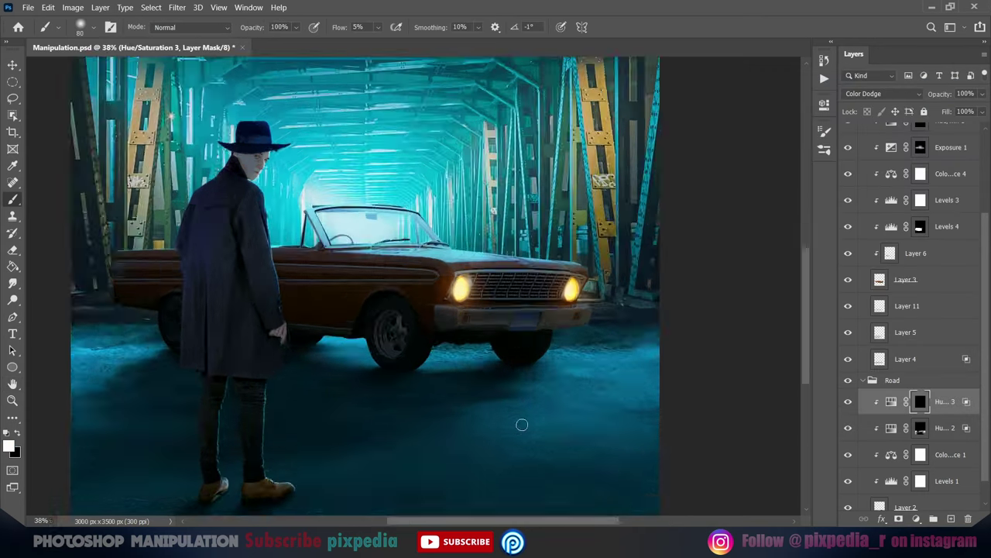
Set up a large 600px flattened brush tip for the road glow
scroll(522, 425, "up", 3)
right_click(542, 318)
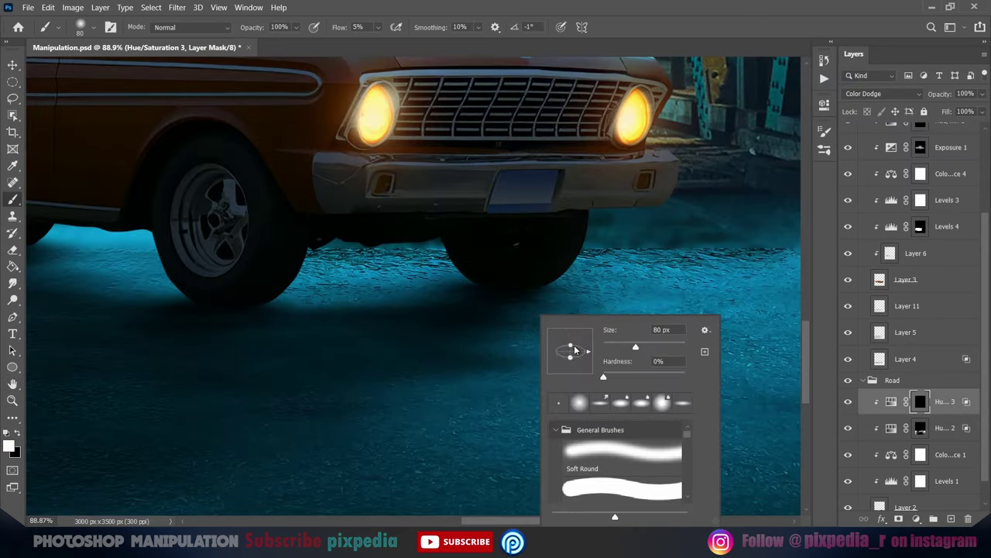
key("Return")
right_click(492, 310)
key("Return")
left_click(542, 349)
key("F5")
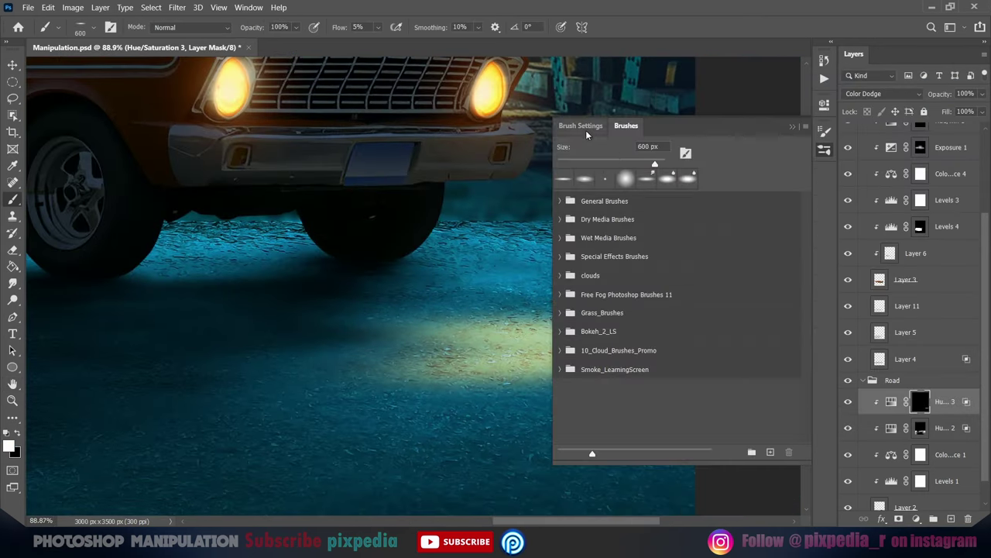
key("F5")
Paint broad warm light across the road ahead of the car and zoom out
mouse_move(542, 388)
left_mouse_down()
mouse_move(354, 377)
mouse_move(658, 418)
left_mouse_up()
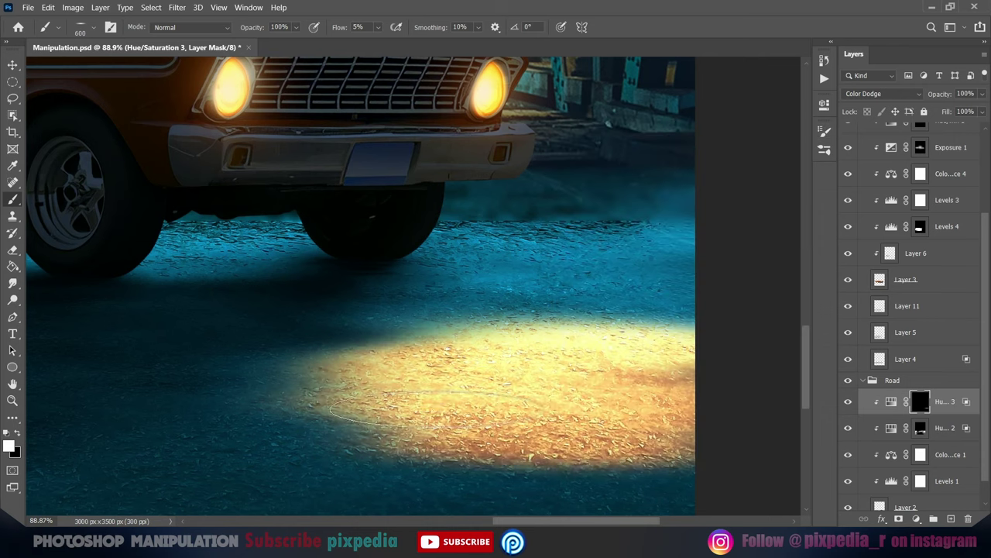
scroll(465, 387, "down", 2)
left_click_drag(155, 354, 531, 455)
key("ctrl+0")
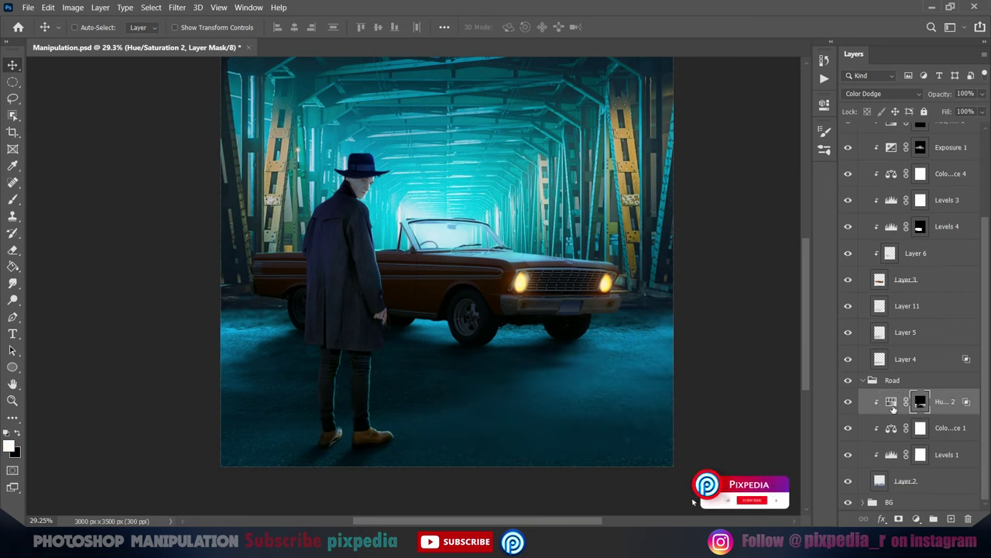
Set the new adjustment to Color Dodge, invert its mask, and paint glow onto the lower-right road
left_click(883, 93)
left_click(875, 216)
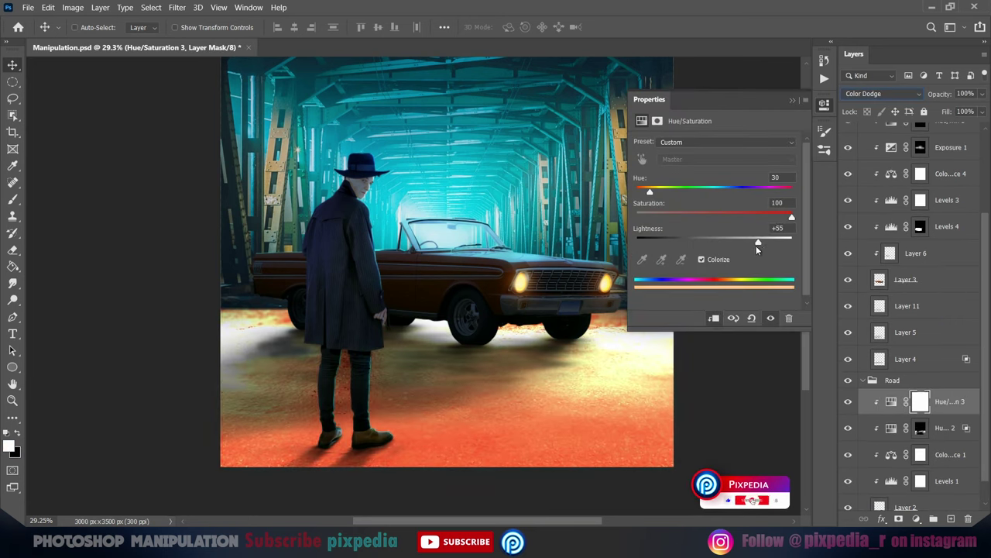
key("ctrl+i")
key("b")
right_click(563, 378)
key("Escape")
mouse_move(545, 409)
left_mouse_down()
mouse_move(553, 465)
mouse_move(631, 403)
left_mouse_up()
Split the Blend If threshold so the glow softly avoids the darkest road areas
double_click(968, 404)
left_click_drag(465, 309, 239, 271)
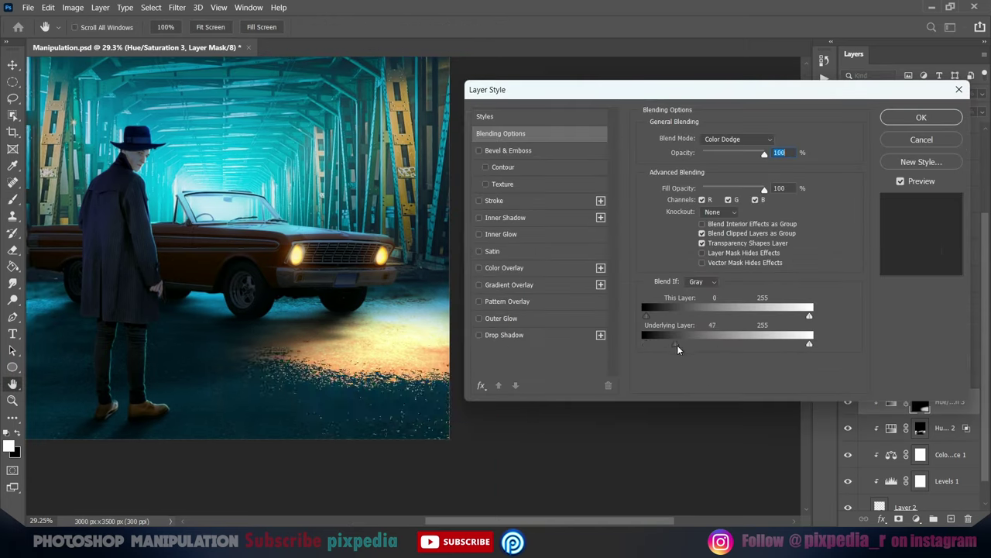
left_click_drag(644, 344, 679, 343)
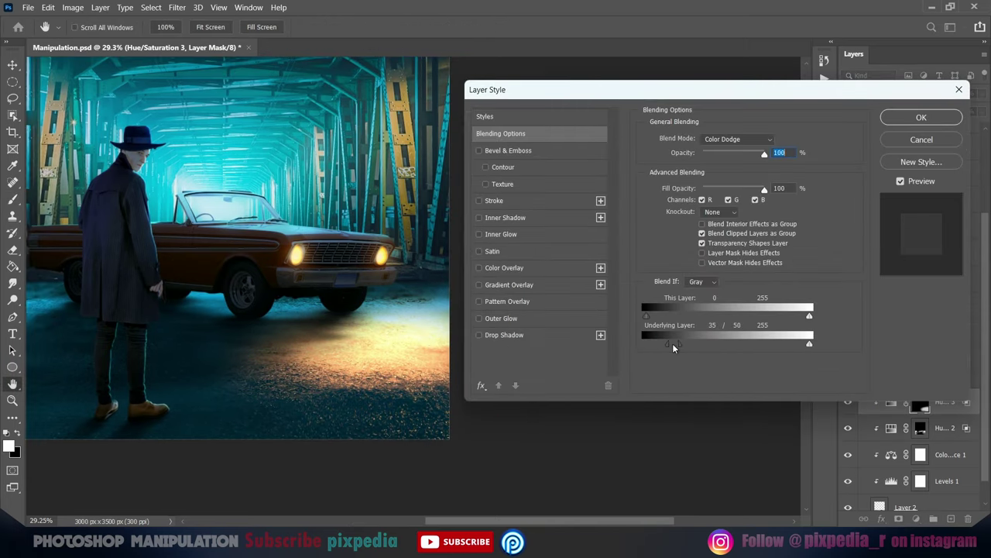
key("Return")
Smudge the boundary between the teal and warm-lit road under the car
key("b")
scroll(388, 236, "up", 3)
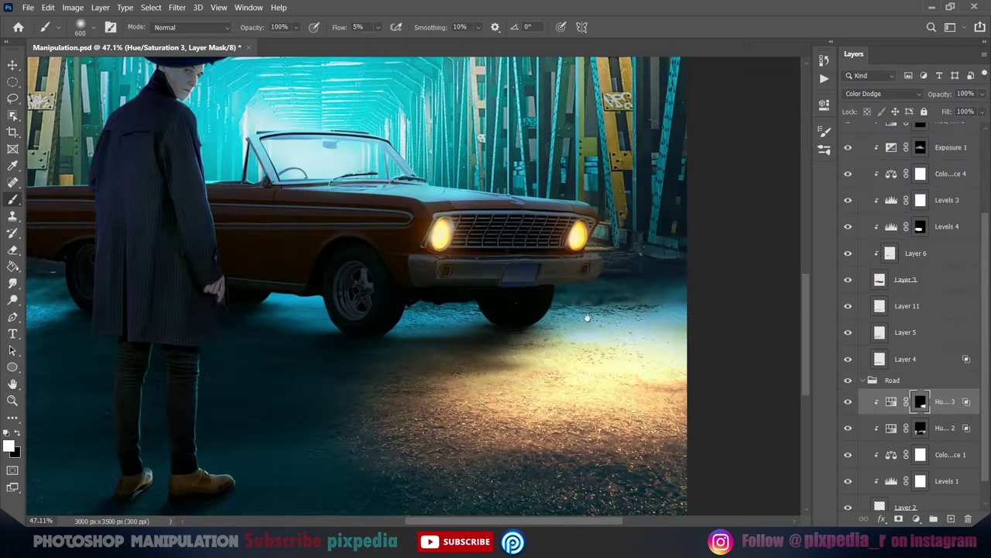
scroll(535, 294, "up", 2)
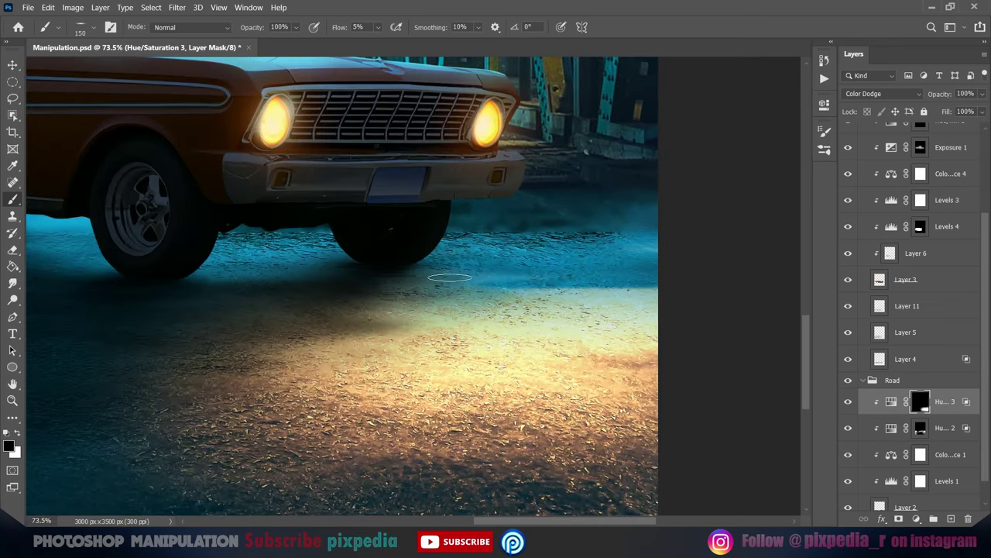
left_click_drag(557, 288, 645, 250)
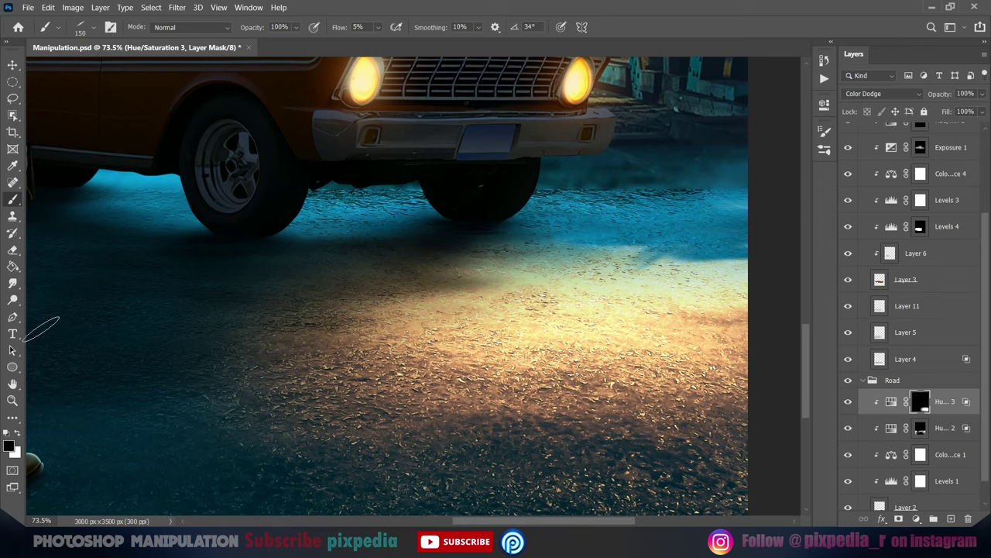
scroll(706, 263, "up", 2)
scroll(542, 248, "up", 2)
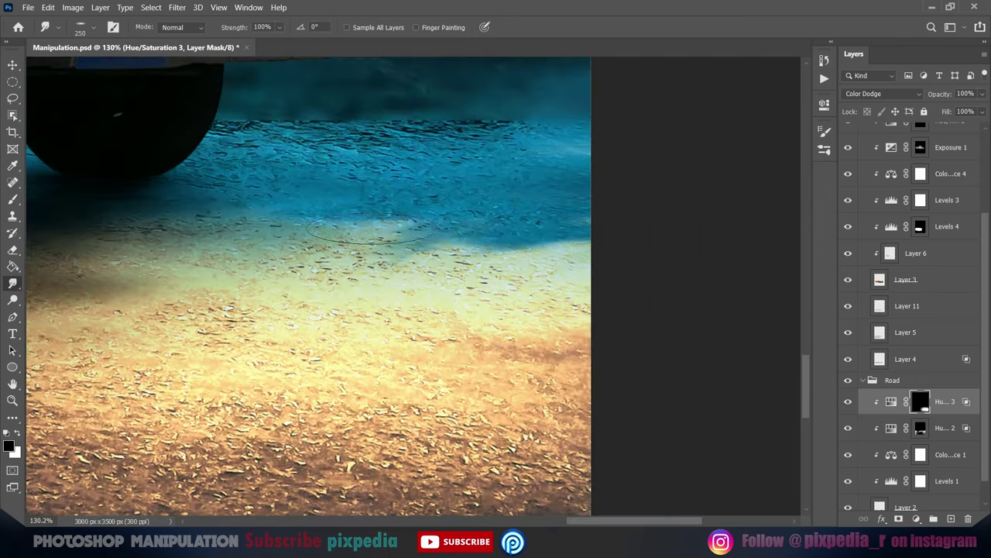
right_click(480, 236)
key("Return")
mouse_move(437, 231)
left_mouse_down()
mouse_move(573, 229)
mouse_move(232, 225)
left_mouse_up()
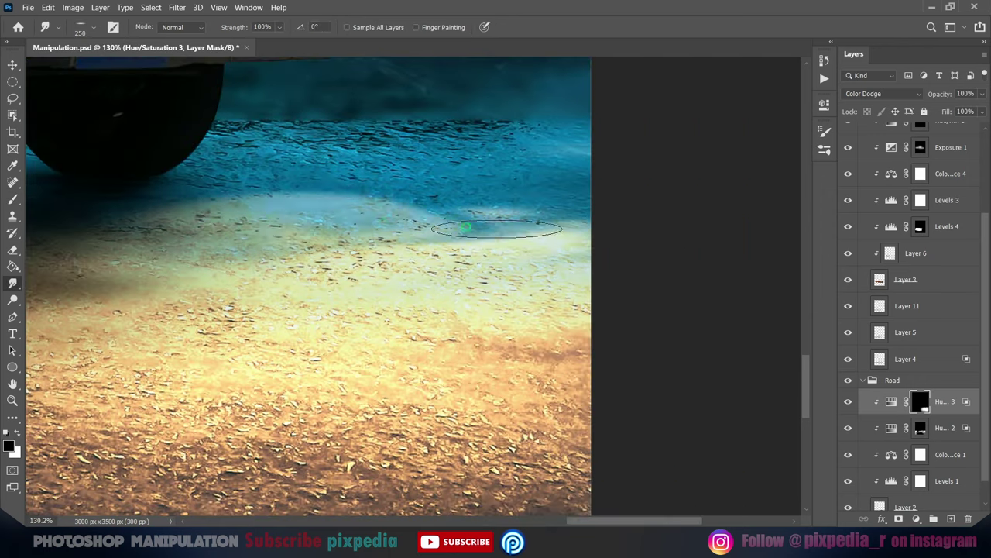
scroll(442, 309, "down", 3)
Refine where the glow shows on the road mask and save the document
key("e")
key("b")
key("x")
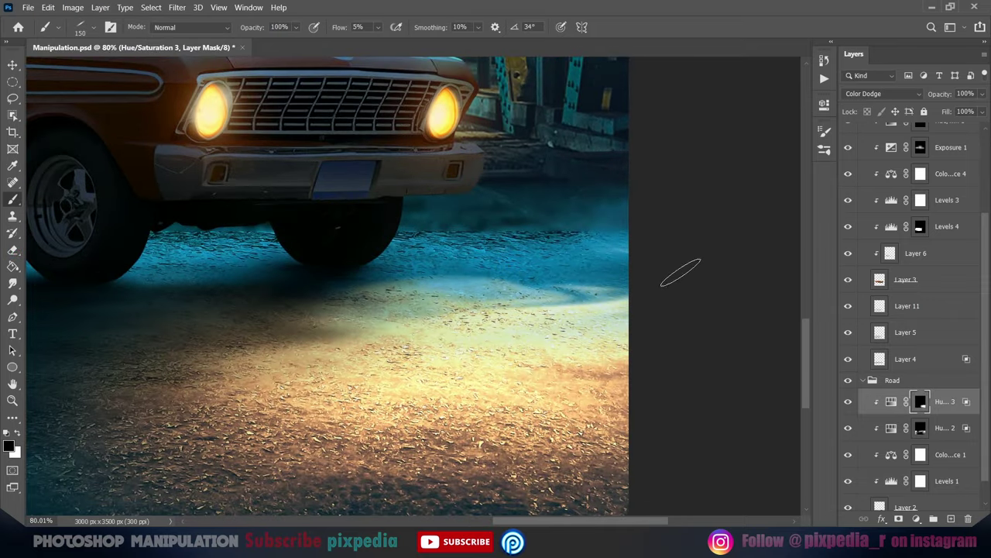
right_click(520, 293)
key("Return")
key("x")
left_click_drag(564, 287, 434, 280)
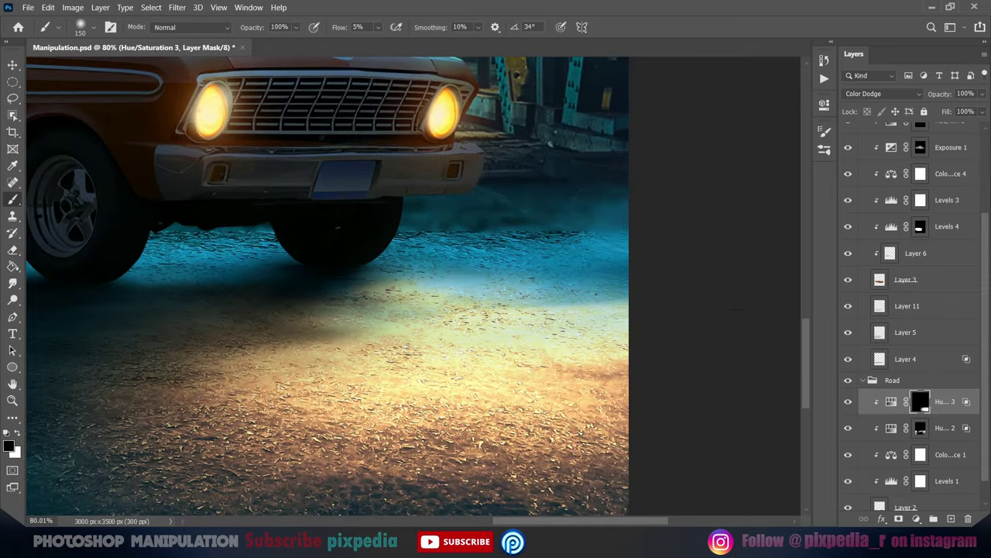
scroll(529, 302, "down", 3)
key("ctrl+s")
scroll(557, 299, "up", 2)
left_click(891, 401)
Lower the road-glow adjustment layer's opacity
key("v")
key("8")
key("6")
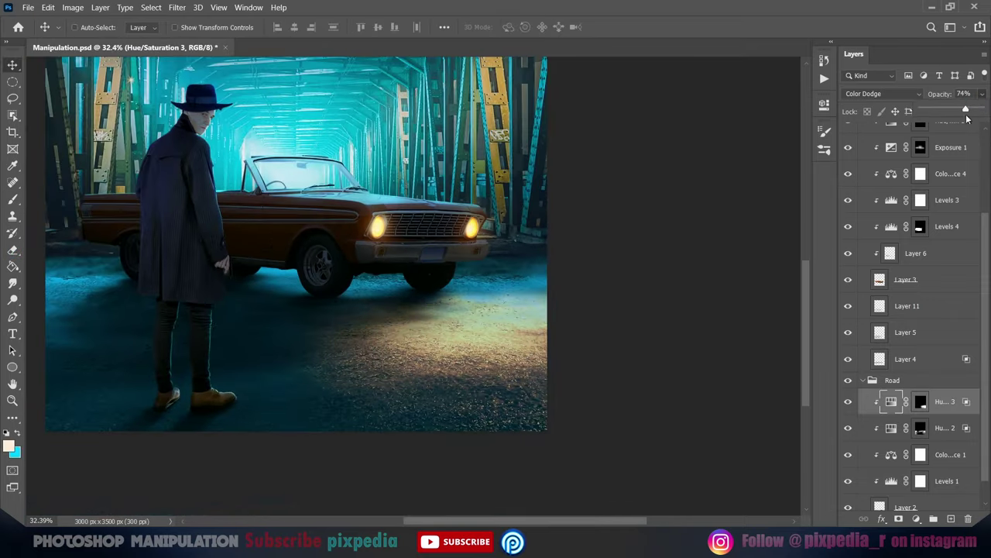
key("v")
scroll(361, 277, "down", 3)
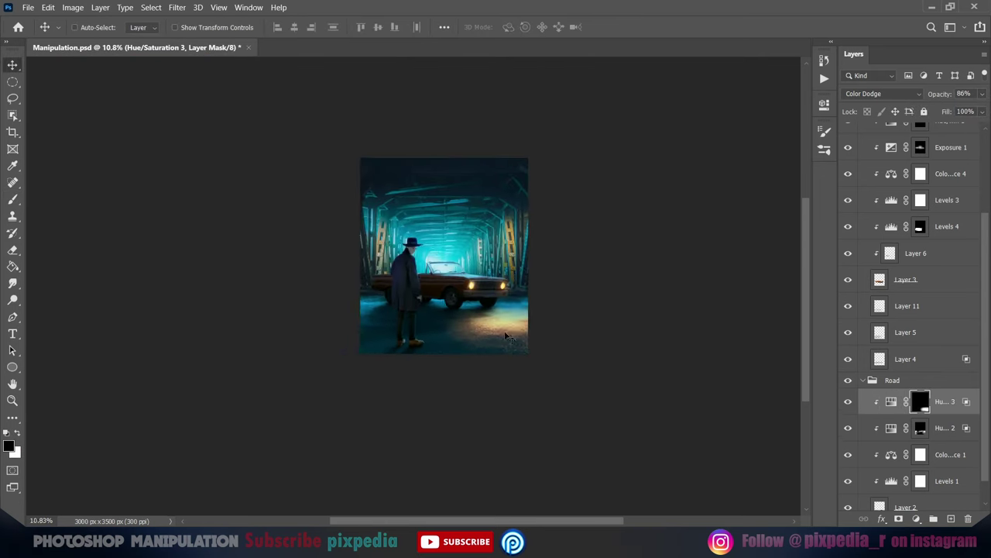
scroll(361, 277, "up", 4)
Duplicate the road-glow Hue/Saturation layer and fill then invert the copy's mask
key("ctrl+j")
key("ctrl+BackSpace")
key("ctrl+d")
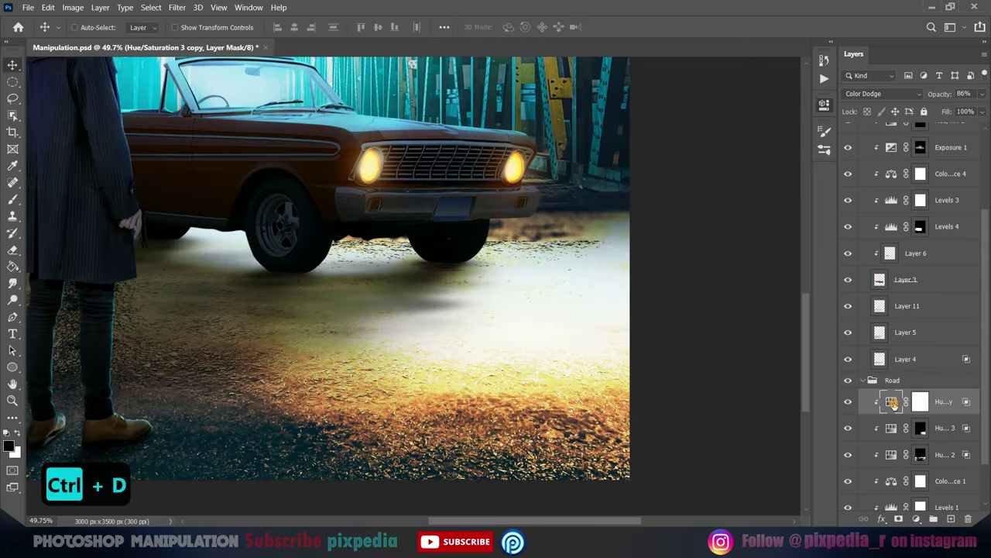
double_click(891, 401)
left_click(920, 401)
key("ctrl+i")
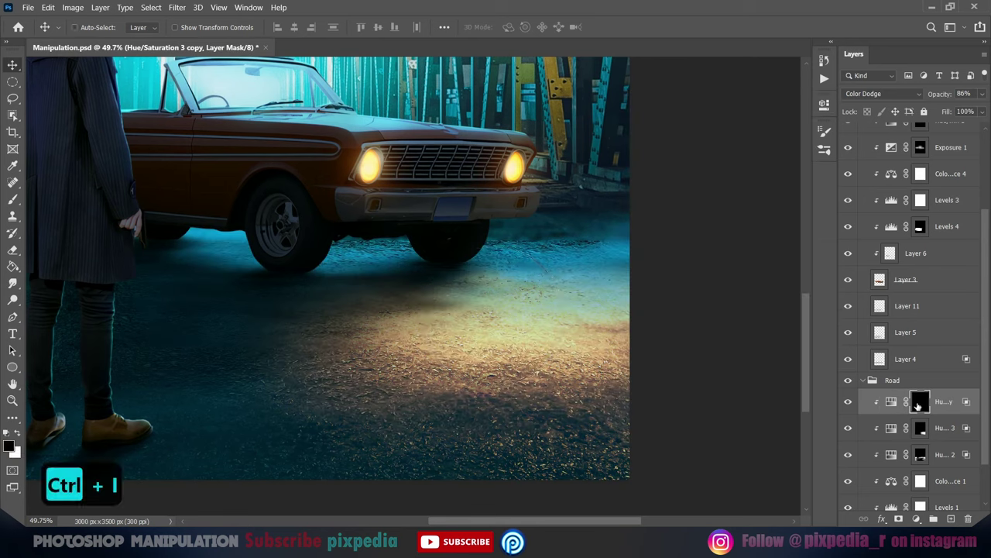
Shrink the brush, zoom out to the whole image, and select the Road group
key("bracketleft")
key("bracketleft")
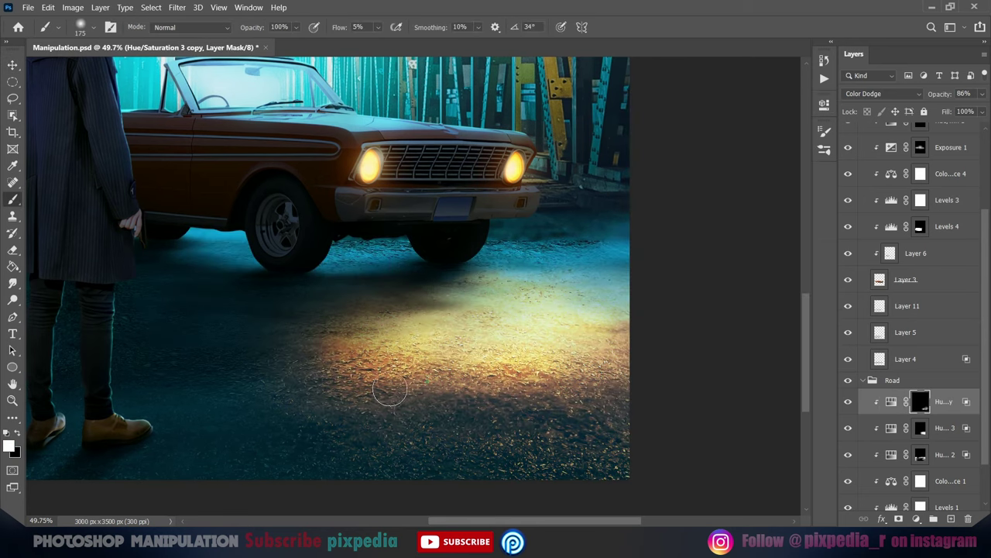
scroll(389, 390, "down", 5)
key("ctrl+0")
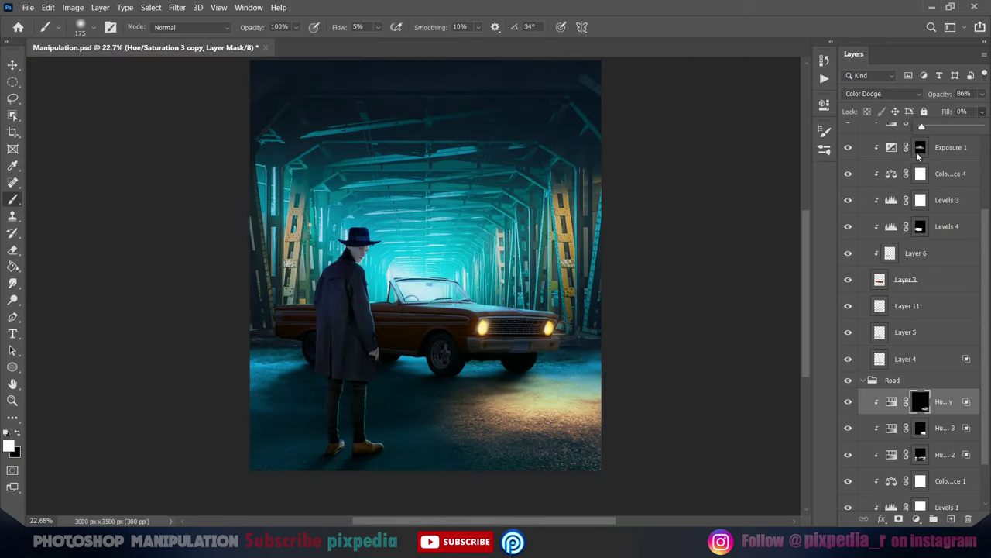
key("alt+bracketleft")
scroll(550, 406, "up", 5)
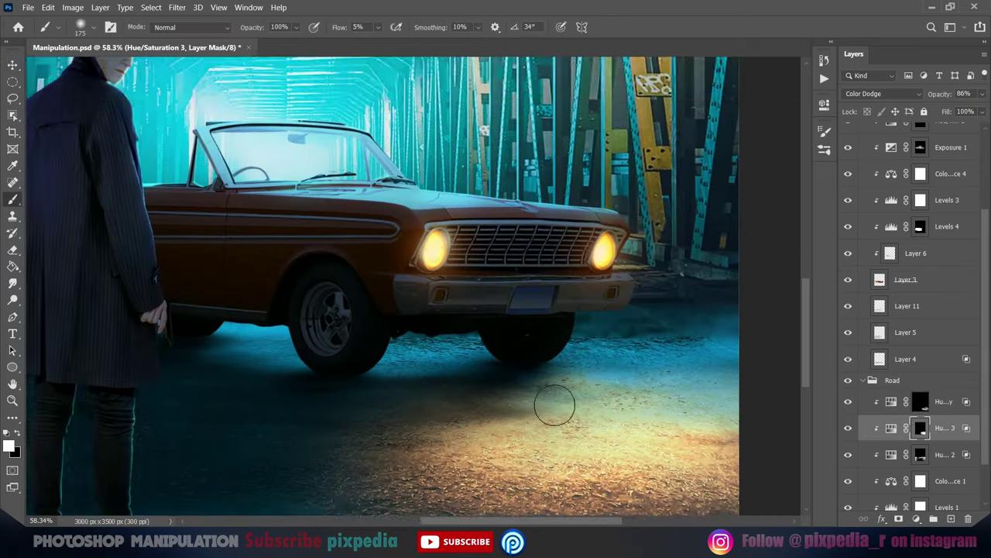
scroll(574, 327, "down", 5)
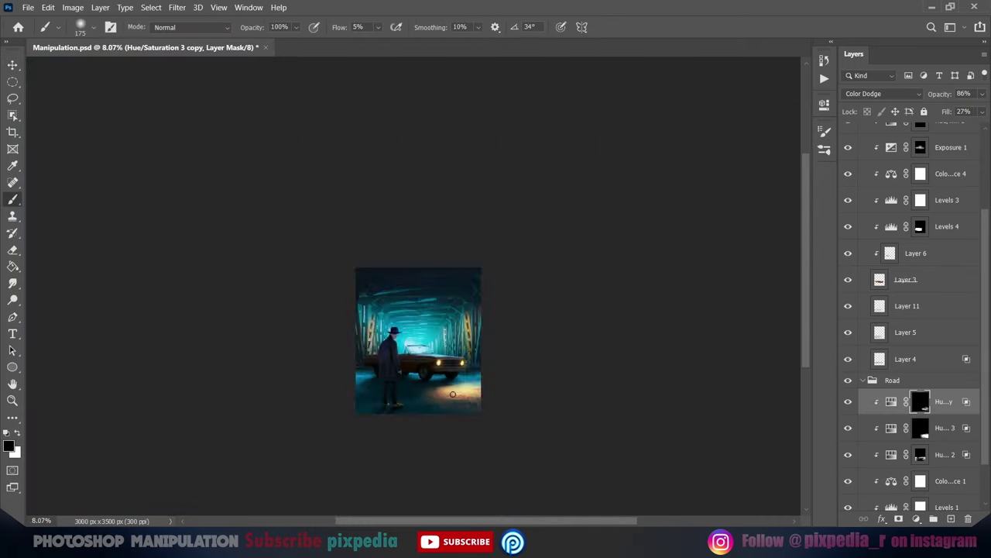
key("ctrl+0")
key("v")
scroll(917, 183, "up", 5)
Pick orange and set Layer 17 to a lightening blend mode at 65% opacity
left_click(9, 446)
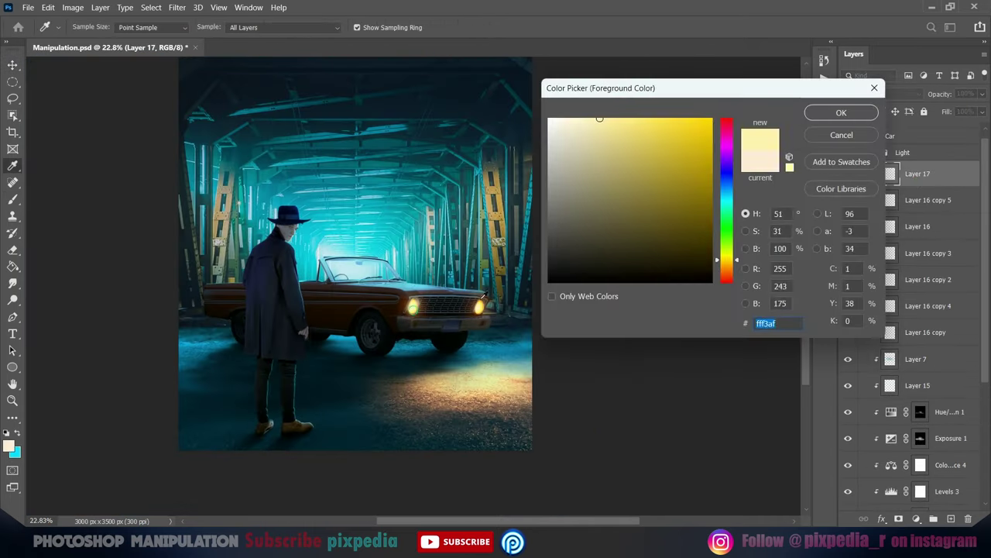
left_click(701, 128)
left_click(836, 111)
left_click(883, 93)
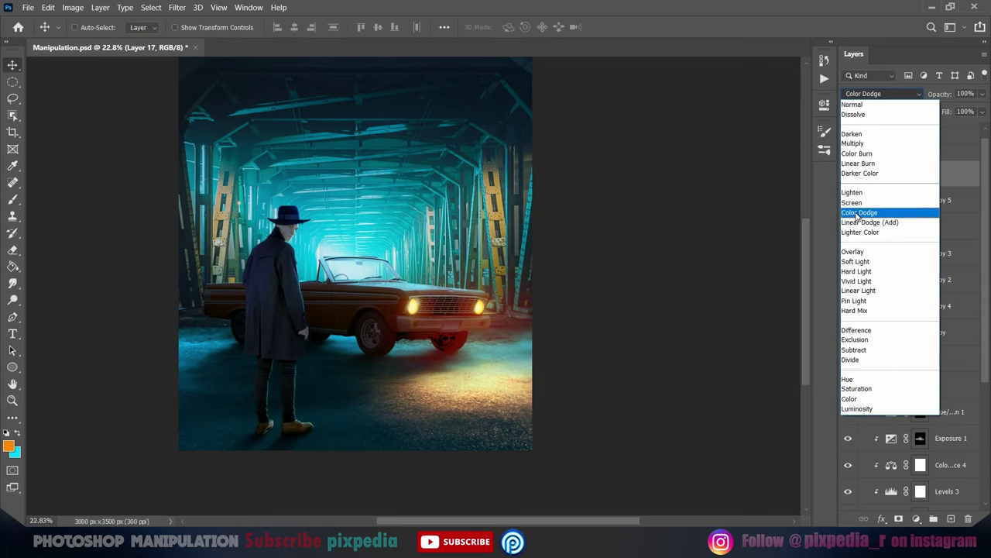
left_click(867, 201)
key("6")
key("5")
Add a brightened Exposure adjustment for the headlights with an inverted mask
left_click(902, 403)
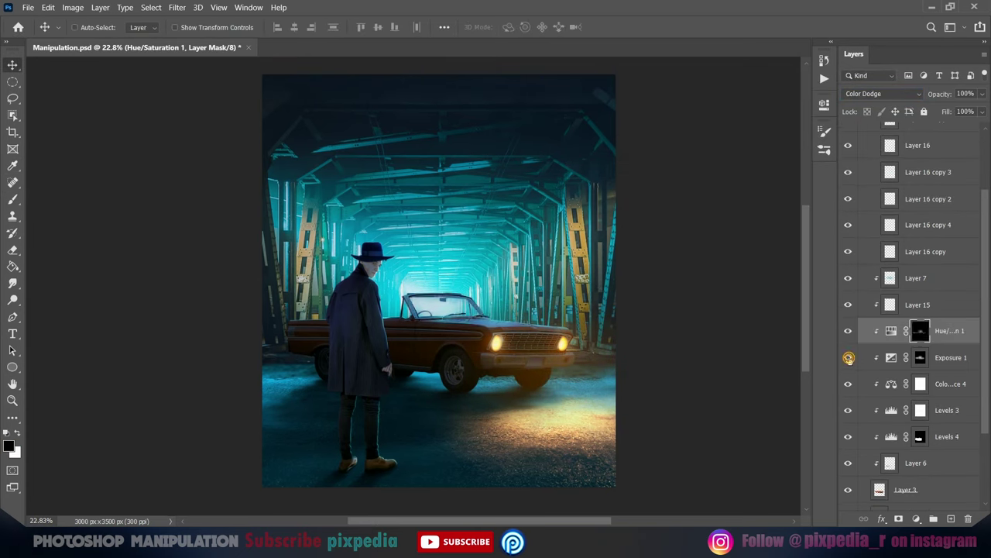
left_click_drag(728, 179, 748, 180)
key("ctrl+i")
key("b")
scroll(457, 324, "up", 5)
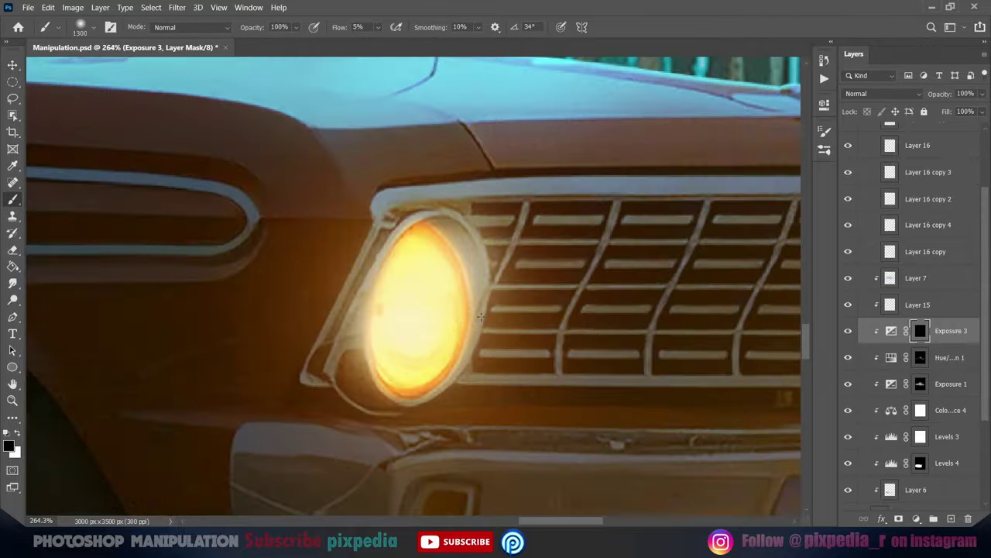
scroll(429, 226, "up", 3)
scroll(475, 285, "down", 3)
scroll(302, 309, "up", 1)
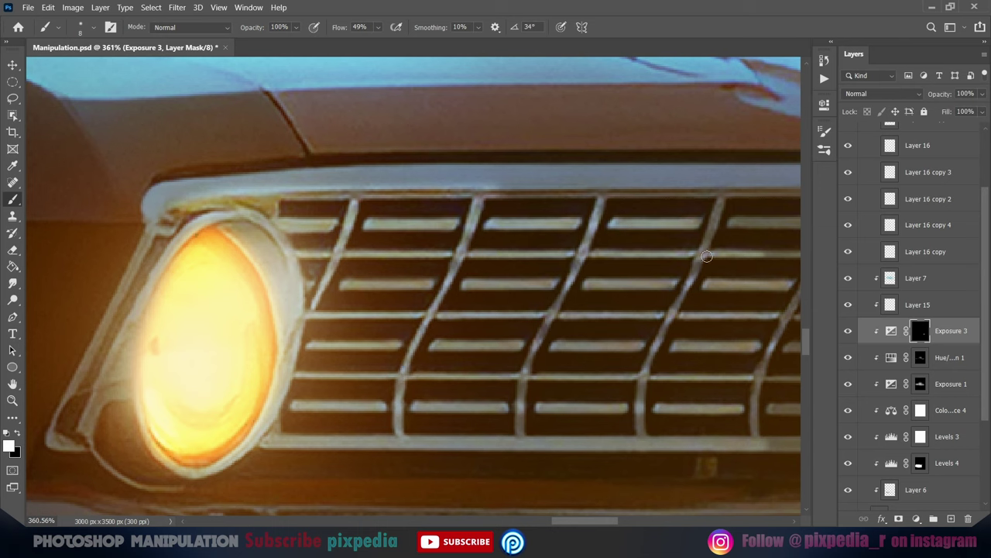
scroll(424, 293, "right", 5)
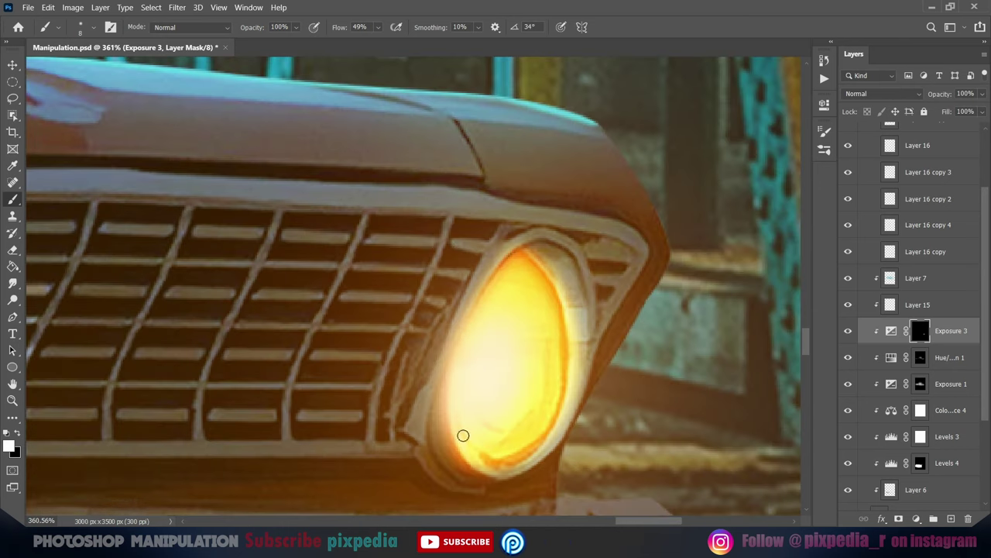
scroll(364, 410, "left", 5)
scroll(357, 387, "down", 2)
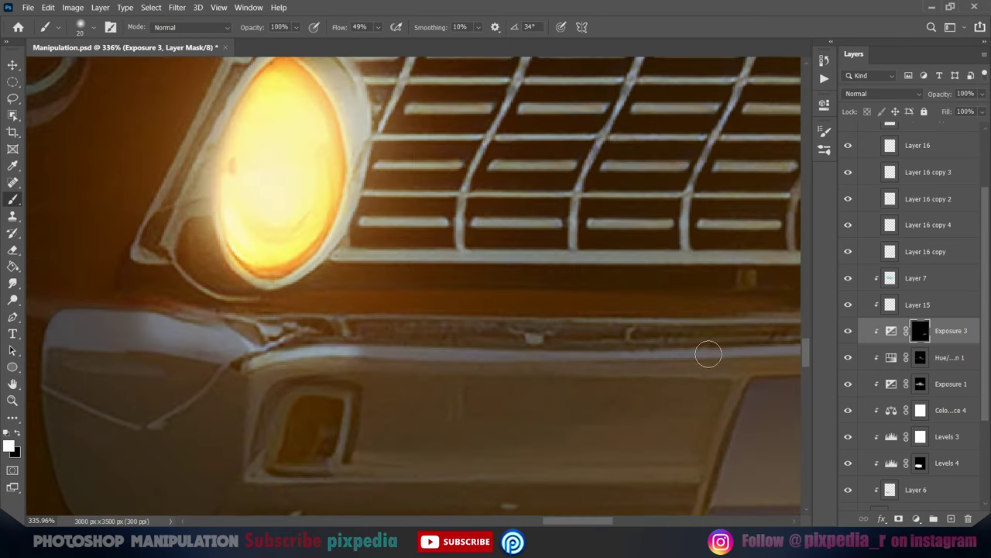
scroll(255, 290, "down", 3)
scroll(256, 310, "down", 3)
scroll(256, 325, "down", 3)
scroll(257, 325, "down", 2)
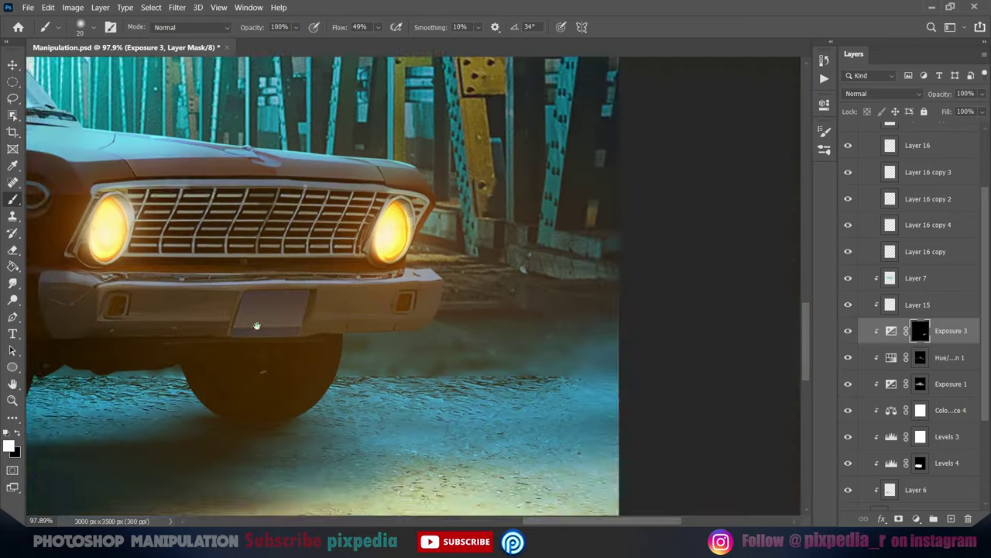
Add a Color Dodge Hue/Saturation adjustment for the grille with an inverted mask
left_click(916, 518)
left_click(903, 398)
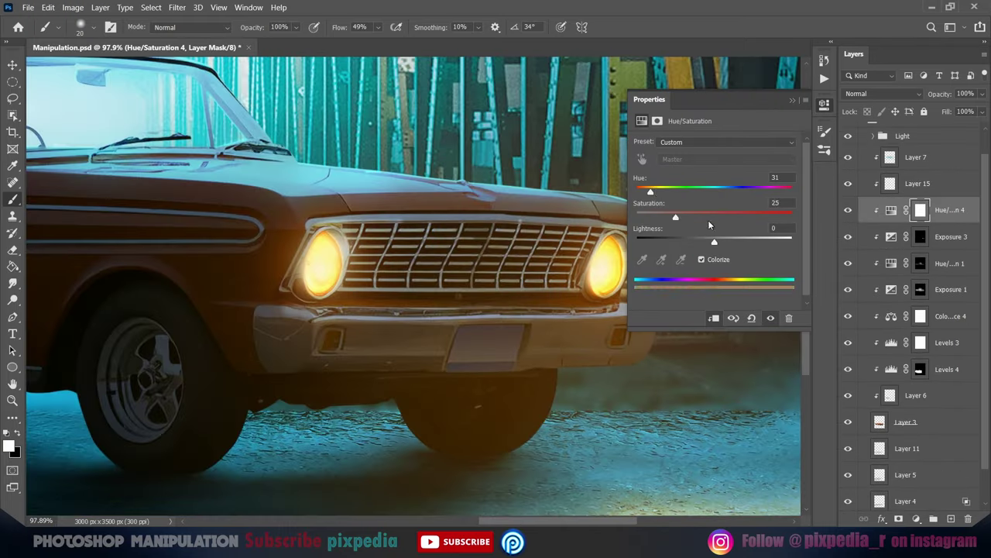
left_click(883, 93)
left_click(868, 199)
key("ctrl+i")
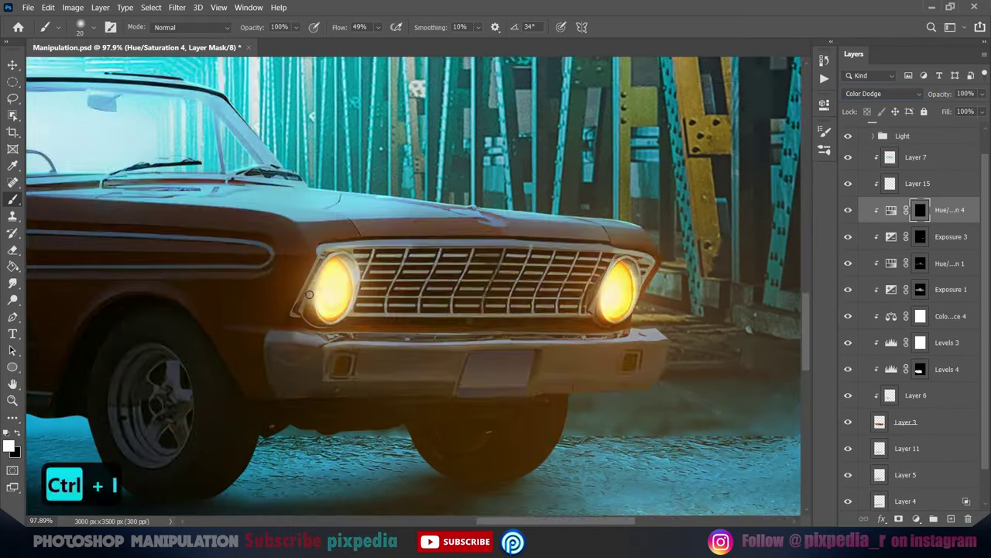
scroll(309, 294, "up", 5)
scroll(449, 389, "down", 3)
Paint orange glow onto the top grille slats, undoing the stroke on the bumper
mouse_move(356, 136)
left_mouse_down()
mouse_move(635, 128)
mouse_move(399, 157)
left_mouse_up()
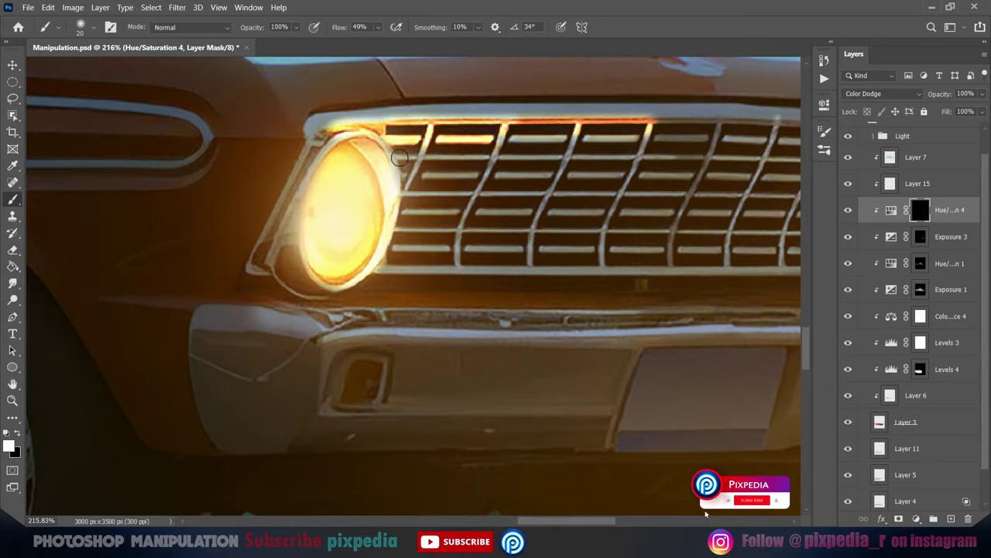
left_click_drag(386, 321, 607, 271)
left_click_drag(255, 260, 662, 249)
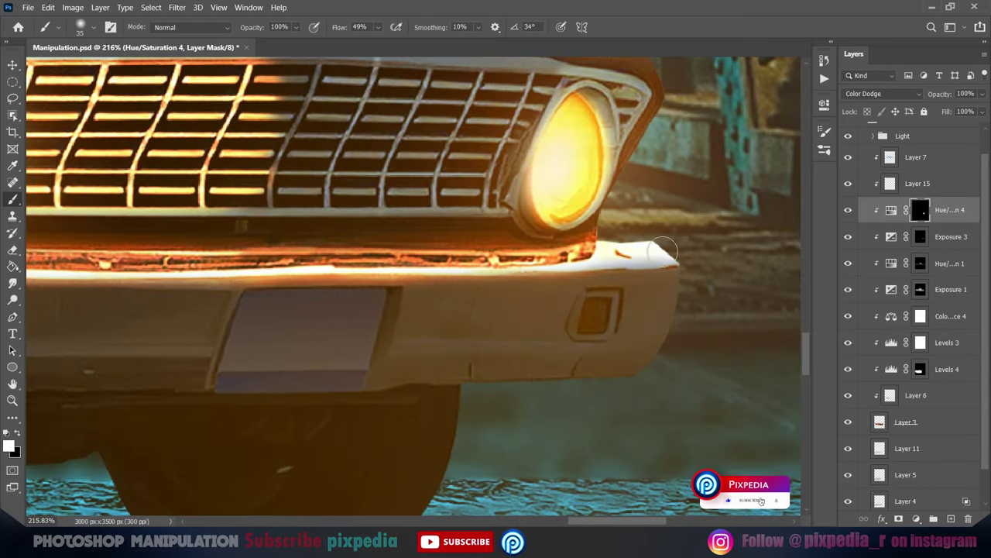
scroll(553, 118, "down", 4)
scroll(345, 140, "up", 2)
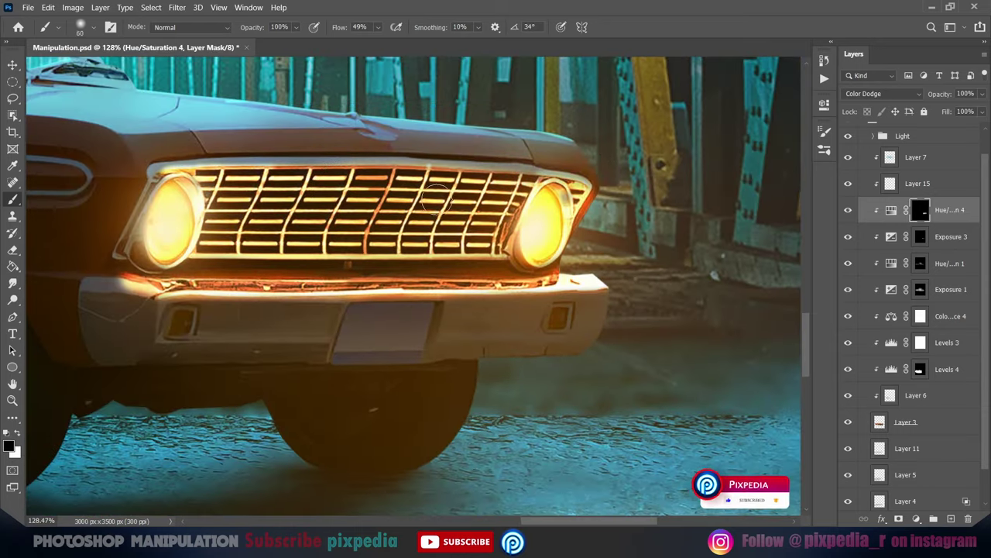
scroll(435, 197, "up", 2)
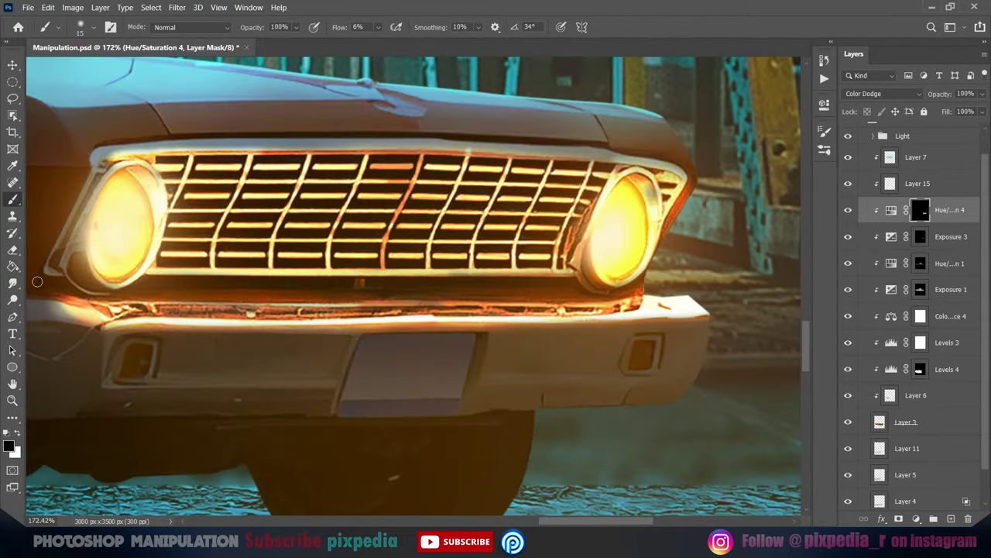
key("ctrl+z")
Enlarge the brush, drop its flow to 2%, and zoom out to fit the image
key("shift+0")
key("shift+2")
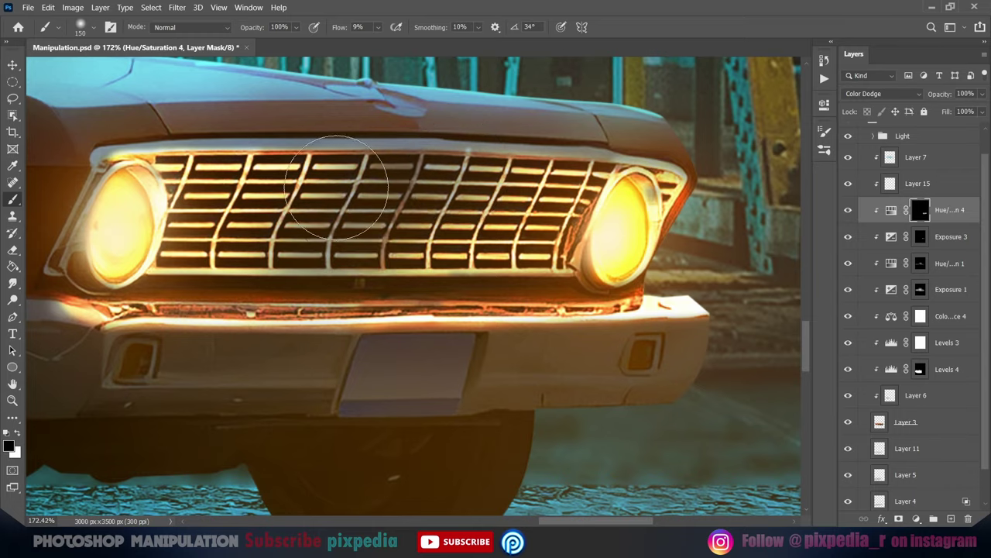
key("ctrl+0")
key("v")
key("ctrl+minus")
Open a Hue/Saturation adjustment on Layer 14 in the Man group, then dismiss it
scroll(891, 229, "up", 5)
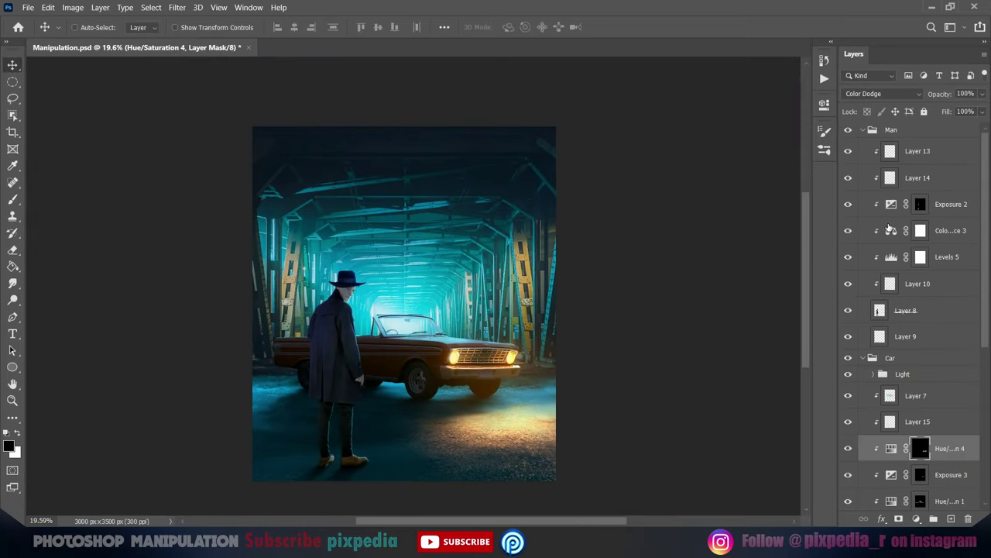
left_click(918, 178)
key("ctrl+u")
left_click(805, 324)
key("ctrl+plus")
key("ctrl+plus")
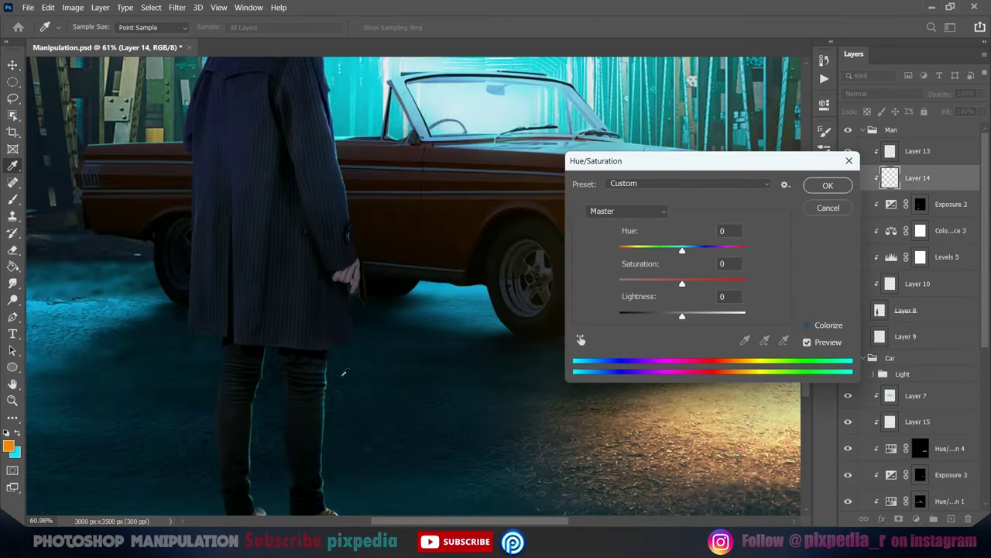
left_click_drag(642, 166, 723, 171)
left_click(921, 215)
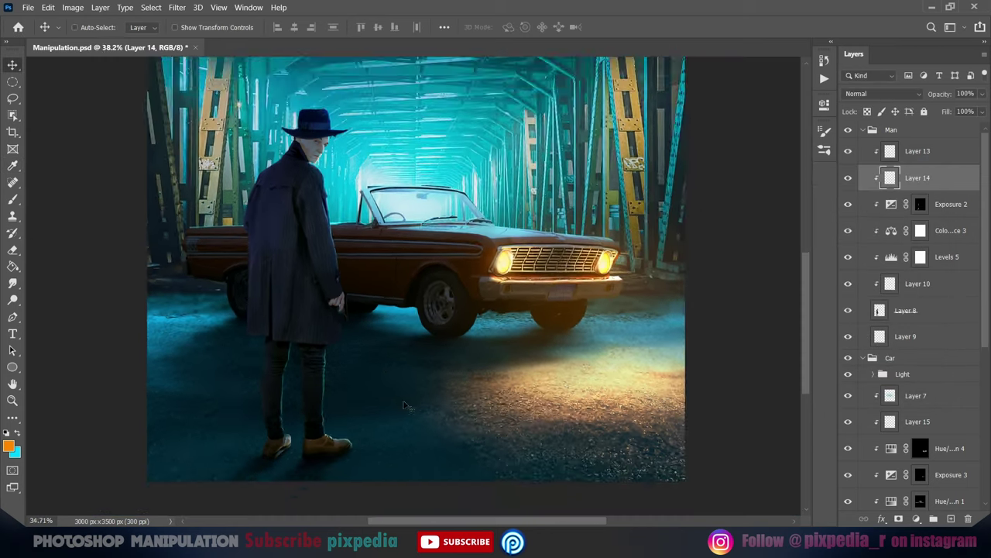
scroll(448, 286, "down", 3)
Add a new empty layer and set the brush colour to pure red #ff0000
left_click(914, 159)
left_click(951, 518)
left_click(9, 445)
type("ff0000")
key("Return")
key("b")
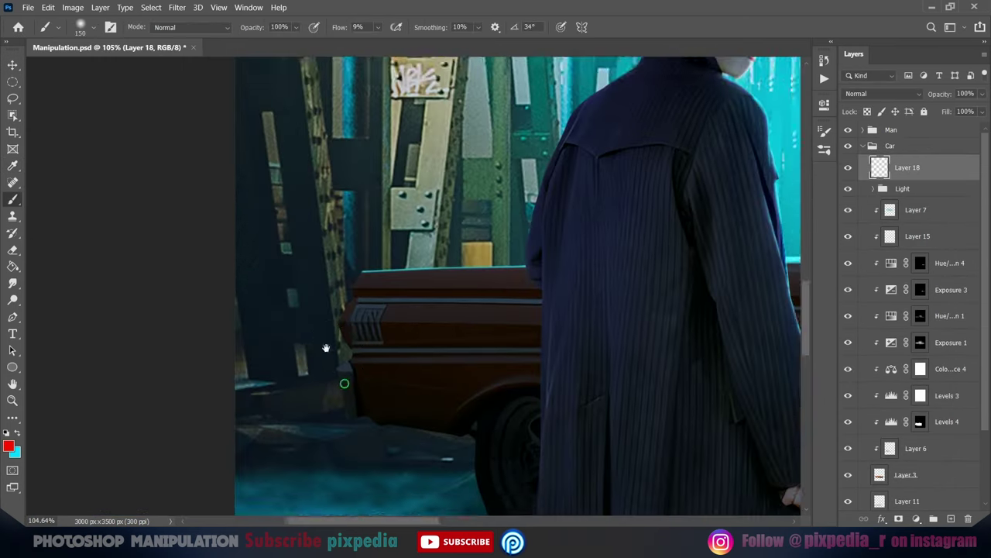
key("ctrl+bracketleft")
key("ctrl+bracketleft")
key("ctrl+bracketleft")
Paint red light beside the car's rear on Layer 18, in Color Dodge at 86% fill
mouse_move(329, 271)
left_mouse_down()
mouse_move(325, 292)
mouse_move(279, 325)
left_mouse_up()
left_click(883, 93)
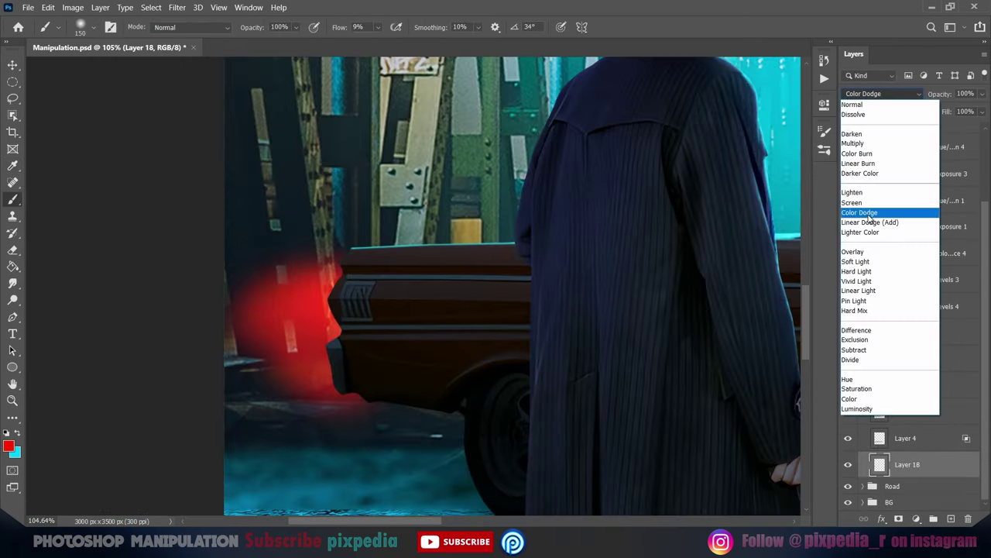
left_click(867, 220)
key("bracketright")
key("bracketright")
key("bracketright")
key("x")
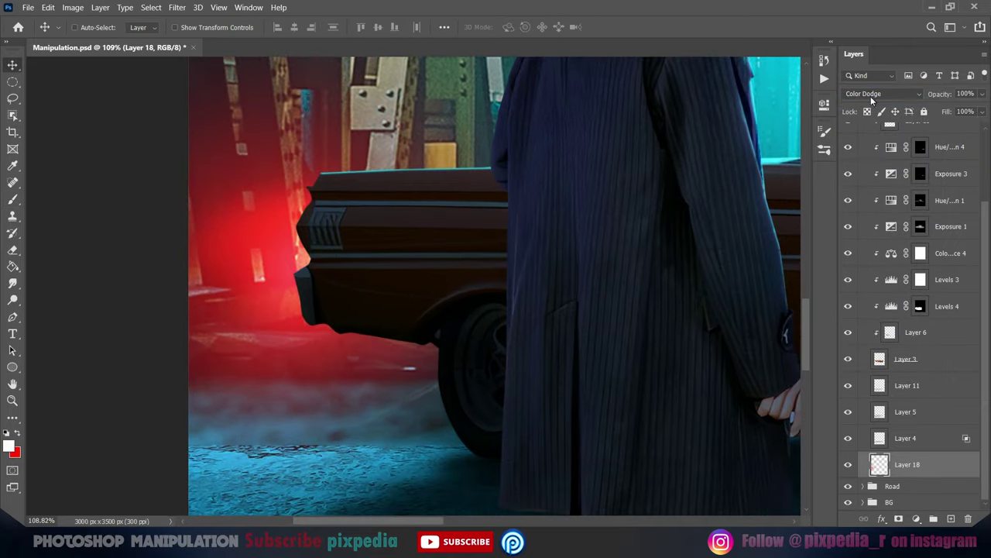
key("shift+8")
key("shift+6")
key("ctrl+0")
scroll(496, 279, "up", 3)
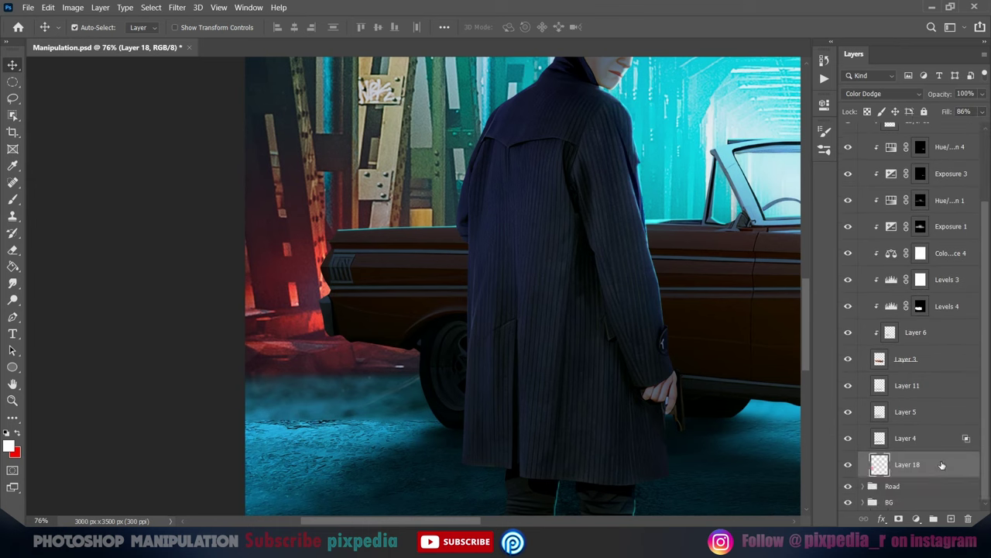
Duplicate the red light, stretch the copy wider and lower its fill to 12%
key("ctrl+j")
key("ctrl+t")
left_click_drag(607, 288, 792, 287)
key("Return")
key("shift+1")
key("shift+2")
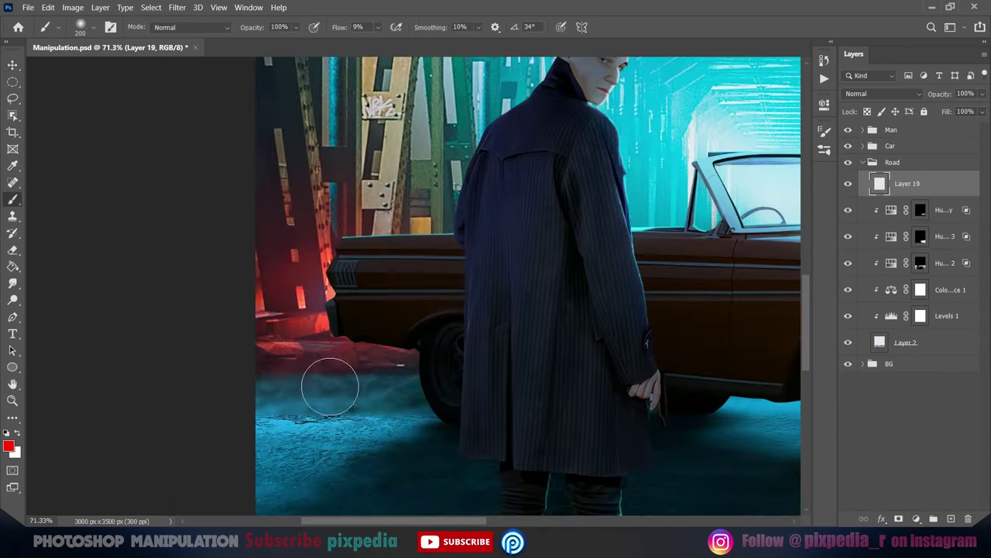
Paint a Color Dodge red glow on the lower-left road as Layer 19, then save
left_click_drag(330, 386, 259, 420)
left_click(883, 93)
left_click(867, 213)
key("x")
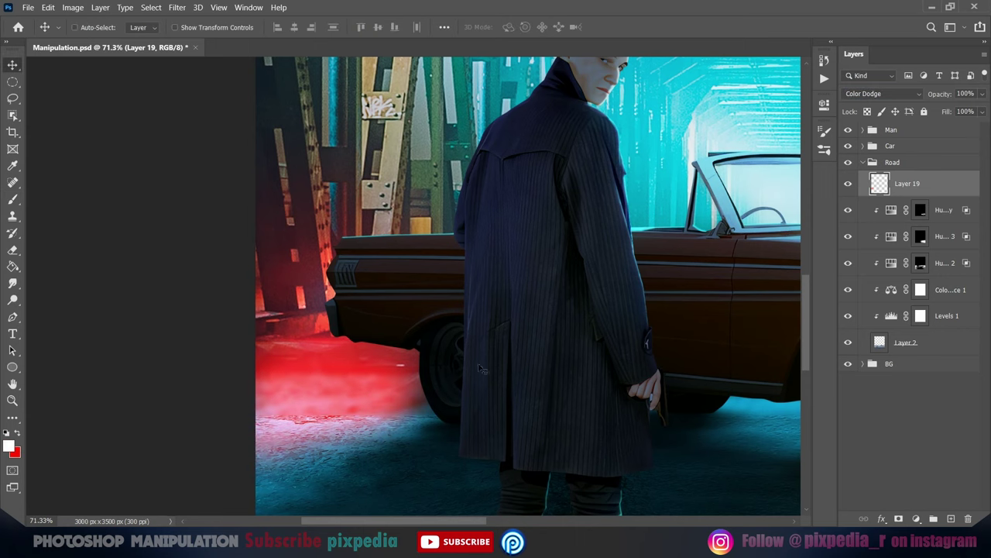
left_click(880, 518)
left_click(921, 395)
key("Return")
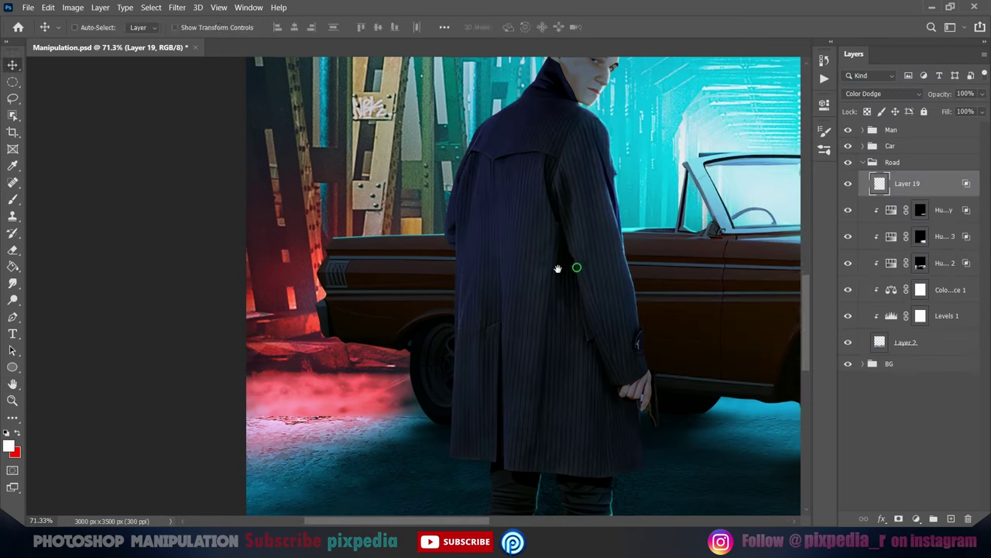
scroll(372, 436, "down", 5)
key("ctrl+s")
Enlarge the red road glow with Free Transform and collapse the Road group
scroll(373, 435, "up", 2)
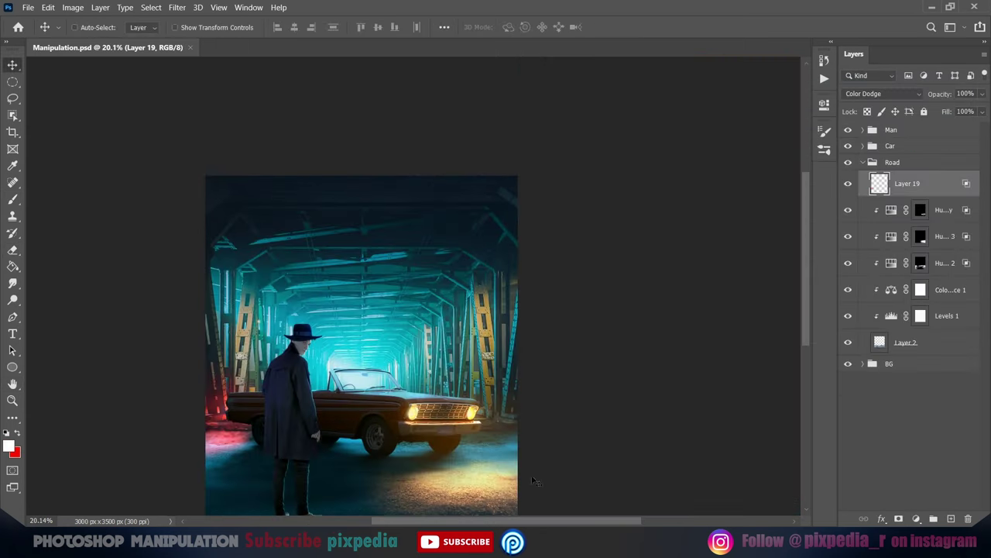
scroll(372, 435, "up", 2)
key("ctrl+t")
left_click_drag(265, 390, 304, 412)
key("Return")
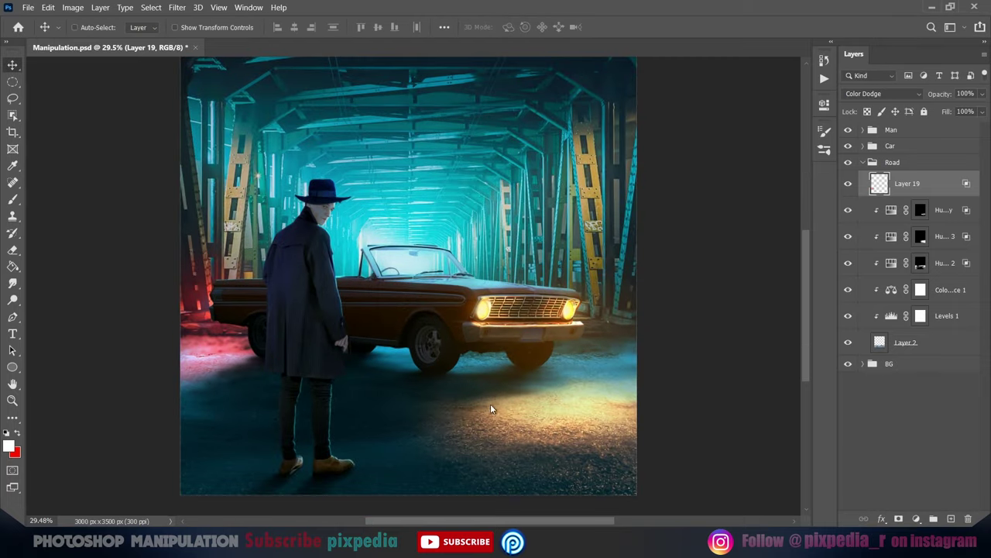
scroll(491, 404, "down", 2)
scroll(490, 404, "up", 1)
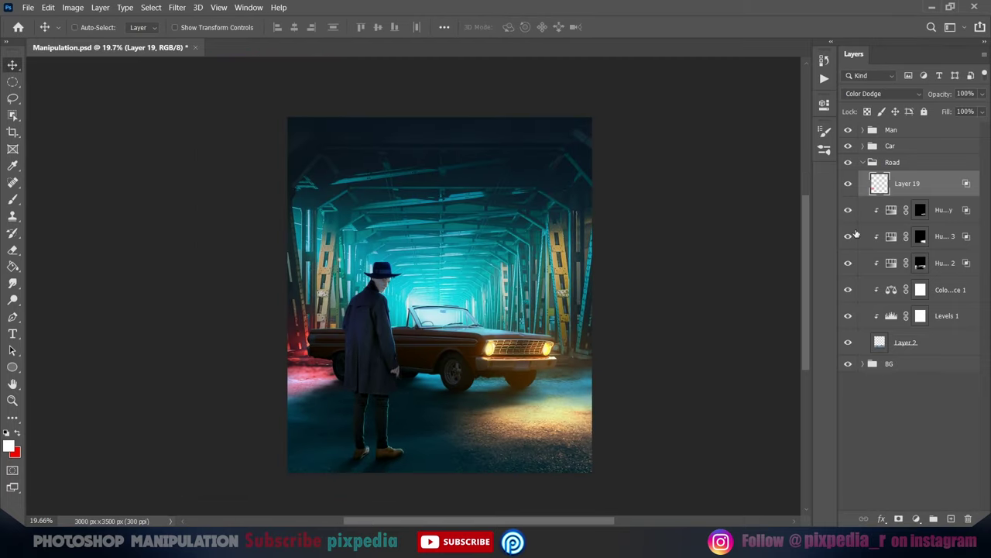
left_click(863, 162)
Add a layer above the Road group and choose a cyan smoke brush
left_click(952, 518)
key("b")
right_click(655, 430)
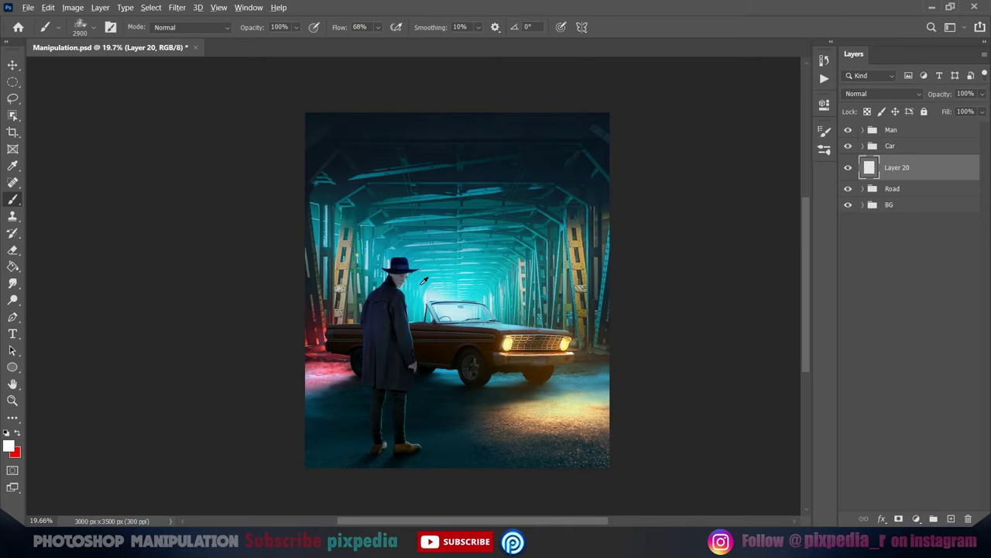
left_click(8, 446)
left_click(726, 193)
left_click(836, 111)
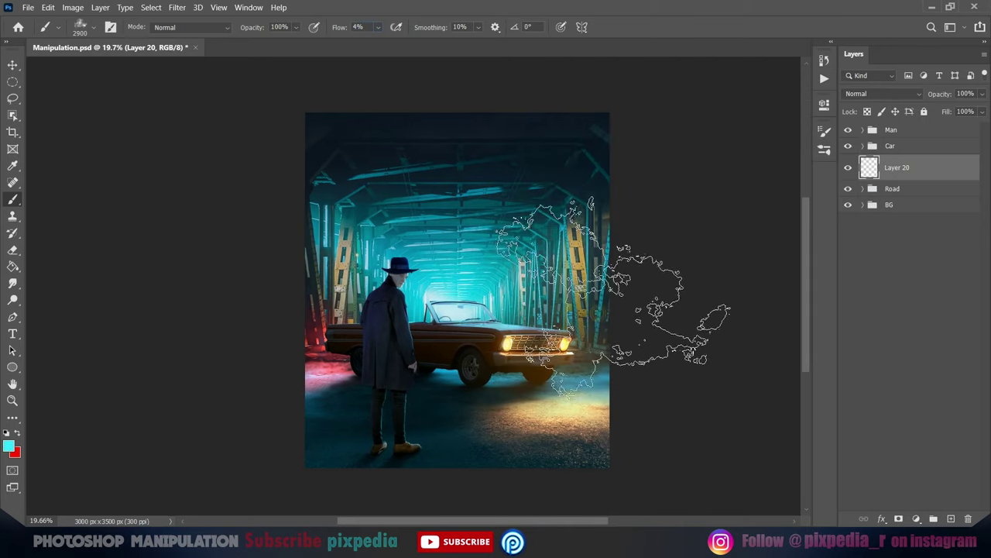
key("bracketleft")
key("bracketleft")
key("bracketleft")
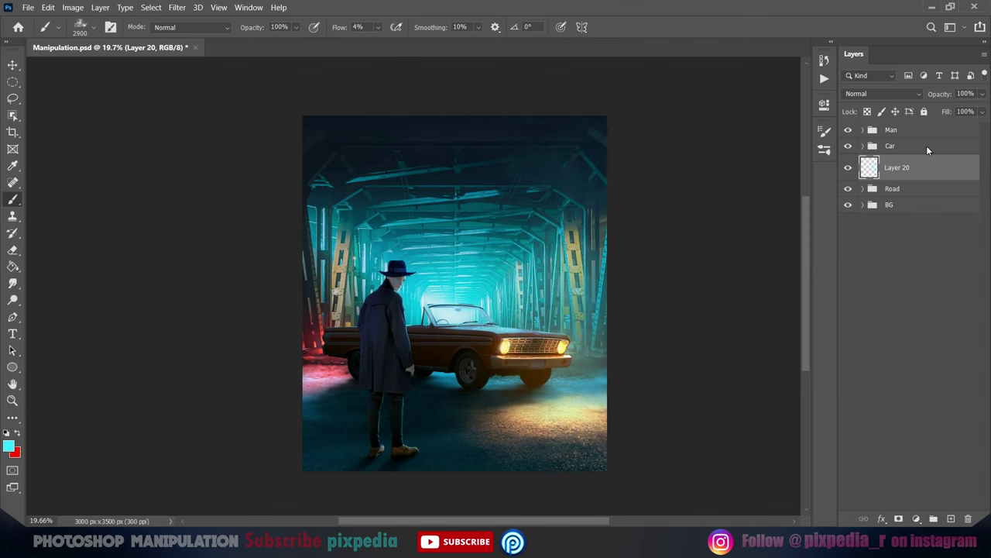
Add another smoke layer above the Car group and switch the paint colour to orange
key("ctrl+shift+alt+n")
key("x")
left_click(8, 446)
left_click(582, 126)
left_click(701, 130)
left_click(834, 110)
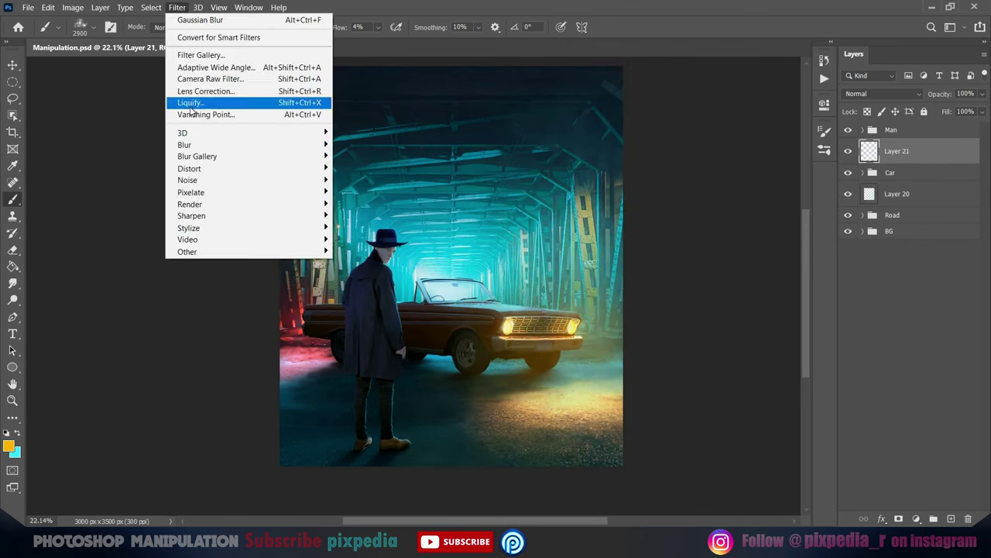
Add a red smoke Layer 22 above the Car group and open the smoke layers' options
key("ctrl+shift+alt+n")
left_click(9, 445)
type("ff0000")
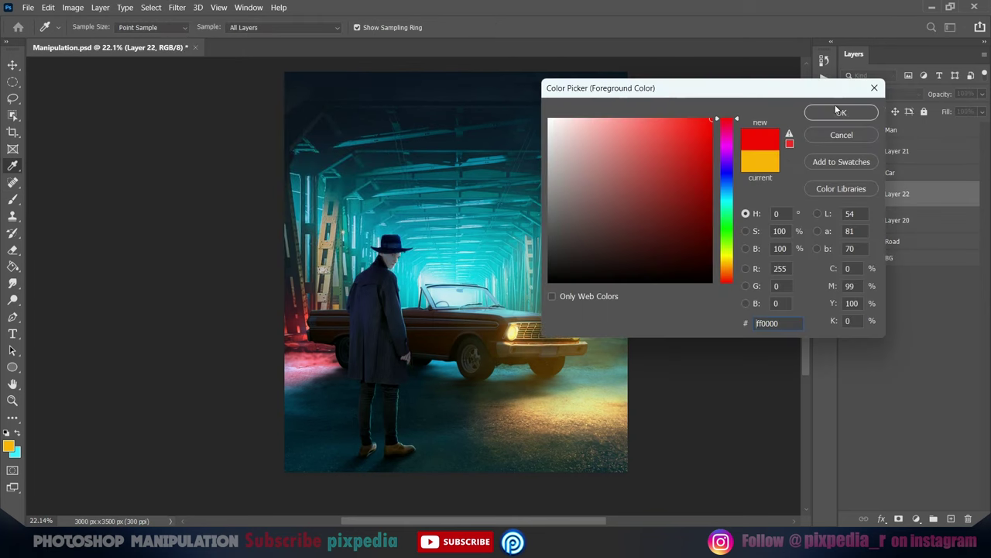
left_click(826, 104)
left_click_drag(850, 196, 883, 165)
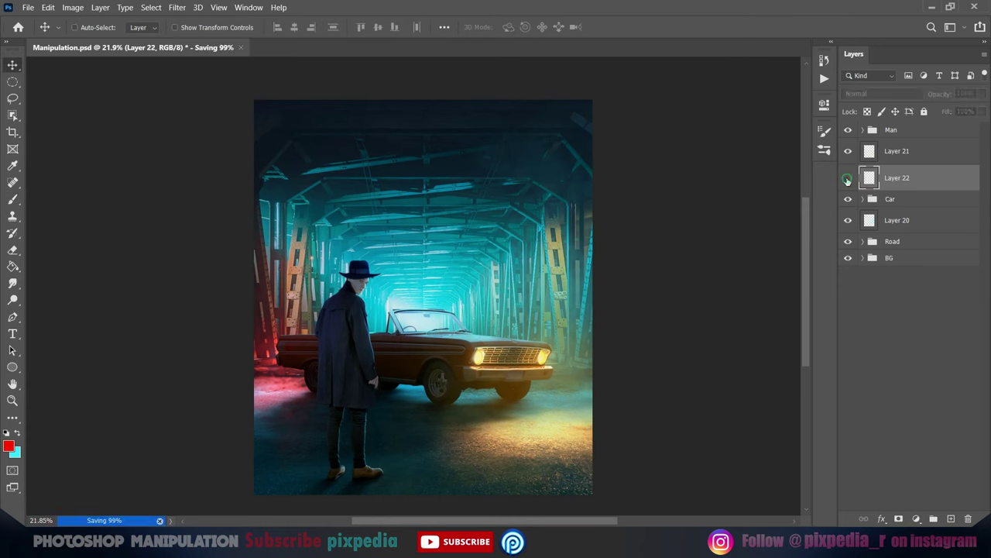
left_click_drag(564, 309, 588, 315)
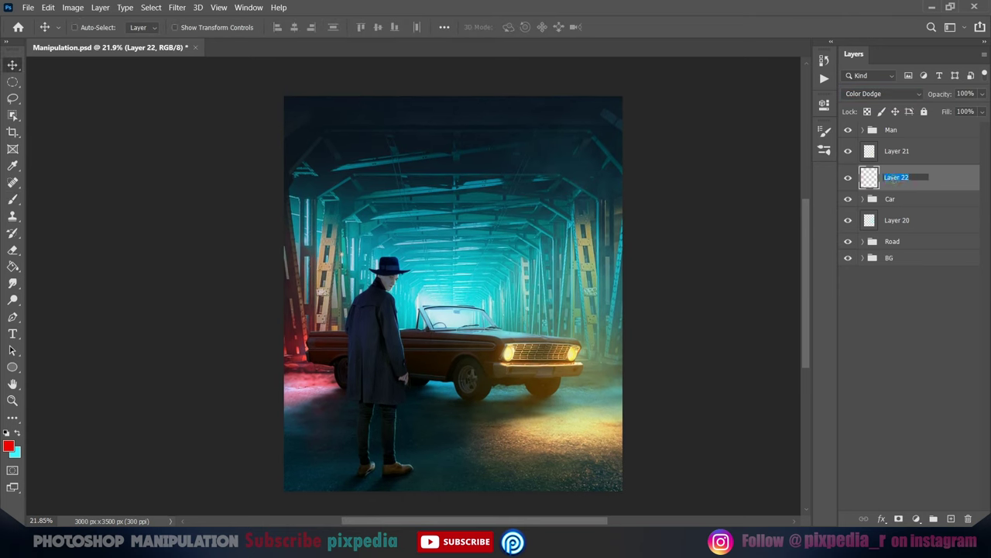
right_click(896, 224)
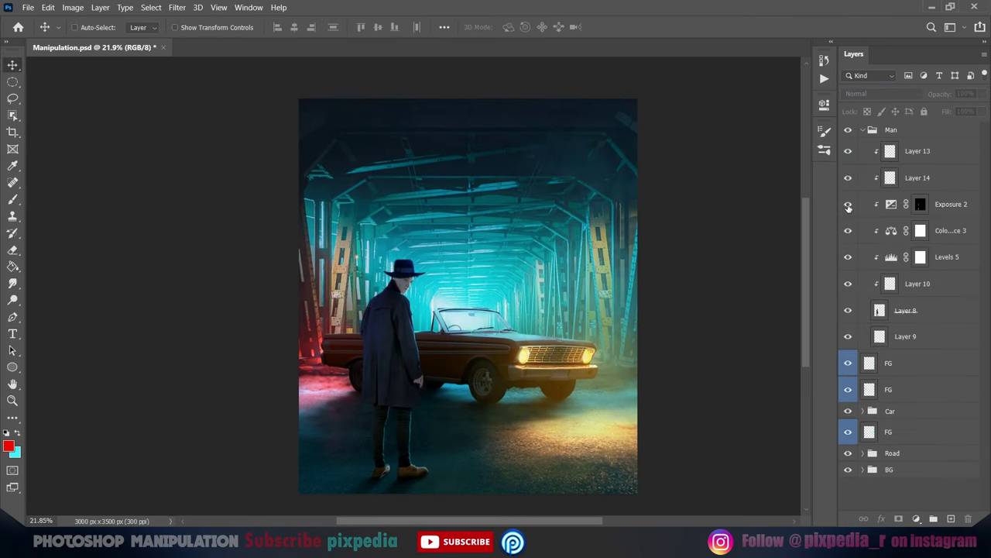
Add a Levels adjustment for the man with its effect hidden behind an inverted mask
left_click(916, 519)
key("ctrl+i")
key("b")
right_click(430, 314)
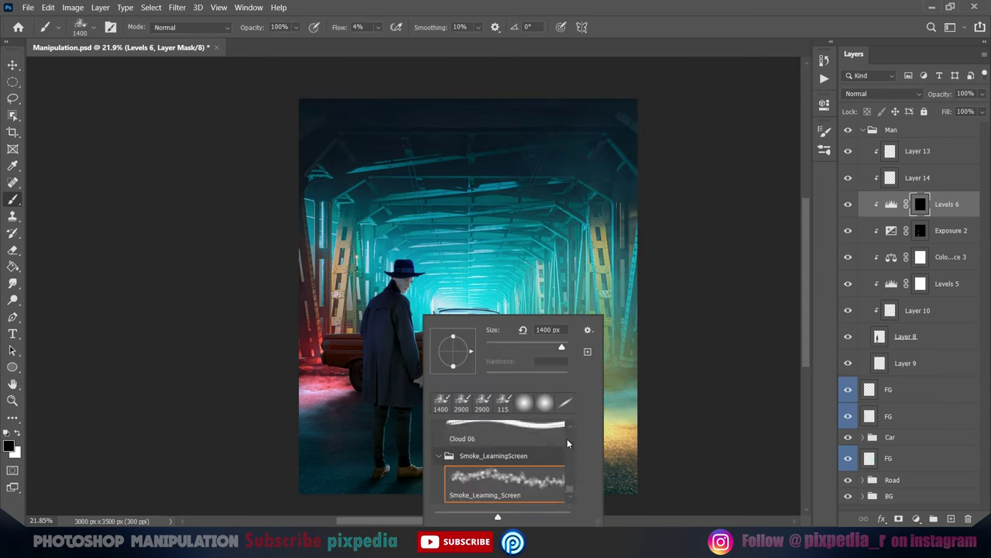
key("Escape")
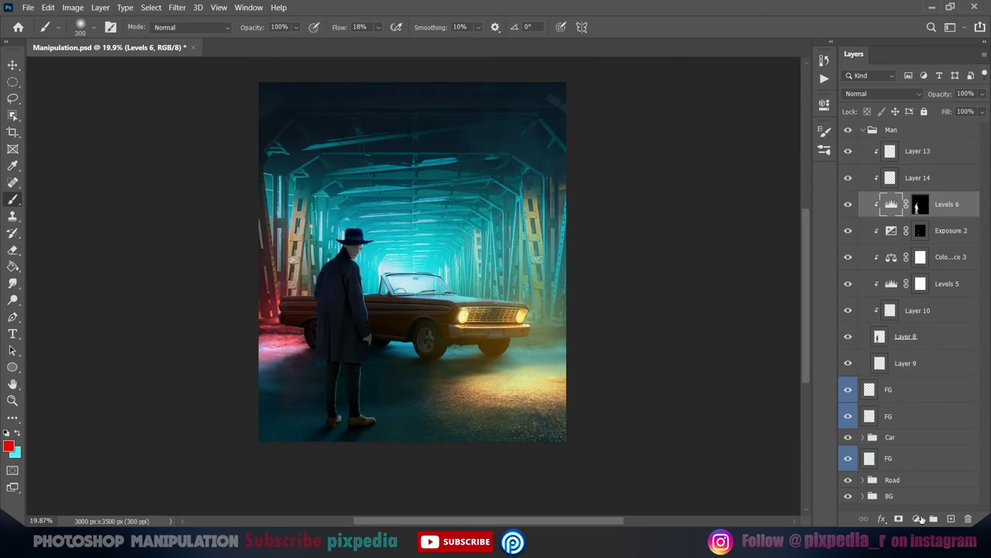
Add a colorize Hue/Saturation layer with saturation 100, lightness +41 in Color Dodge
left_click(919, 519)
left_click(702, 259)
left_click(883, 93)
left_click(858, 213)
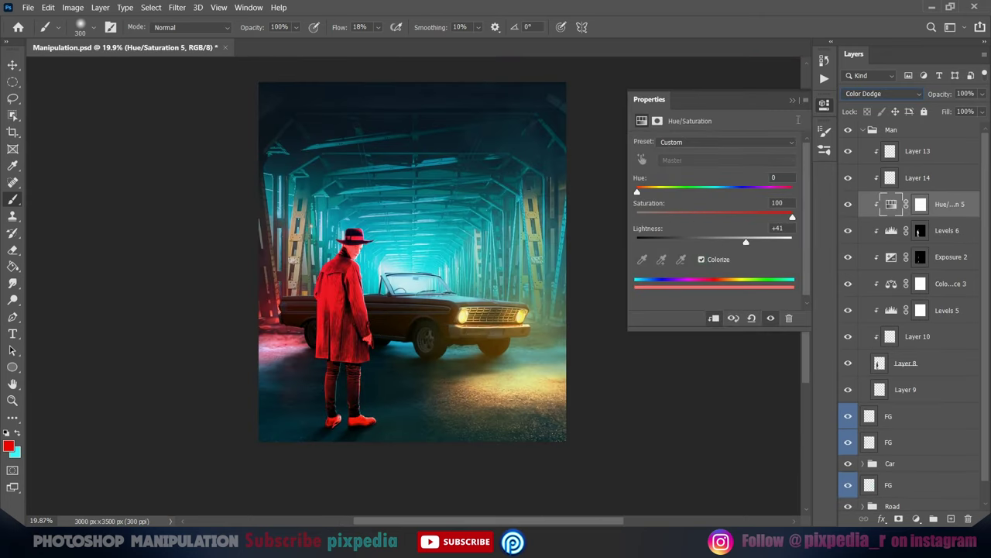
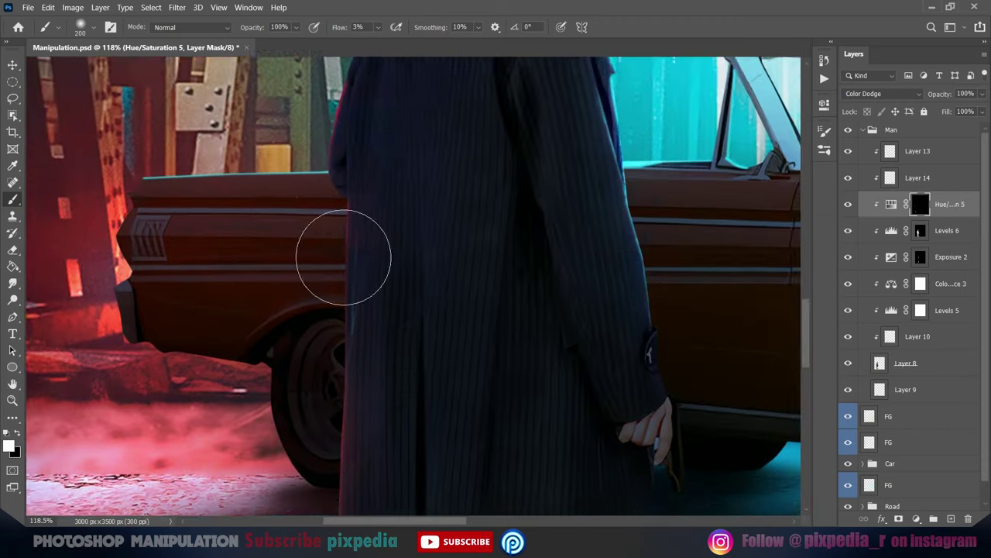
Scroll up to review the new colorized Hue/Saturation 6 layer (Hue 38, Saturation 100)
scroll(392, 147, "up", 5)
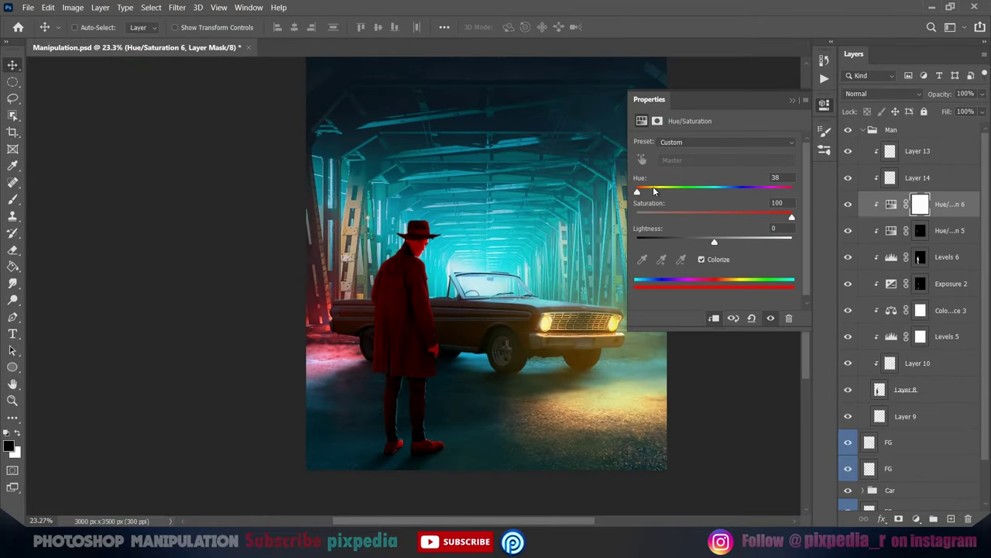
Give the adjustment Lightness +86, Color Dodge blending and an inverted mask
left_click_drag(714, 242, 781, 242)
key("shift+alt+d")
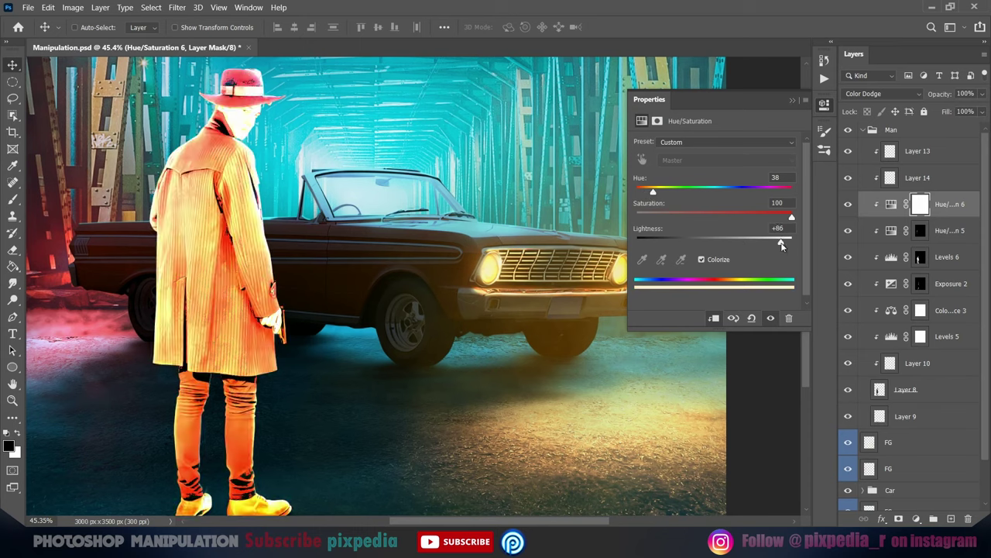
key("ctrl+i")
Paint the glow back in along the right leg's edge and the stick in his hand
key("b")
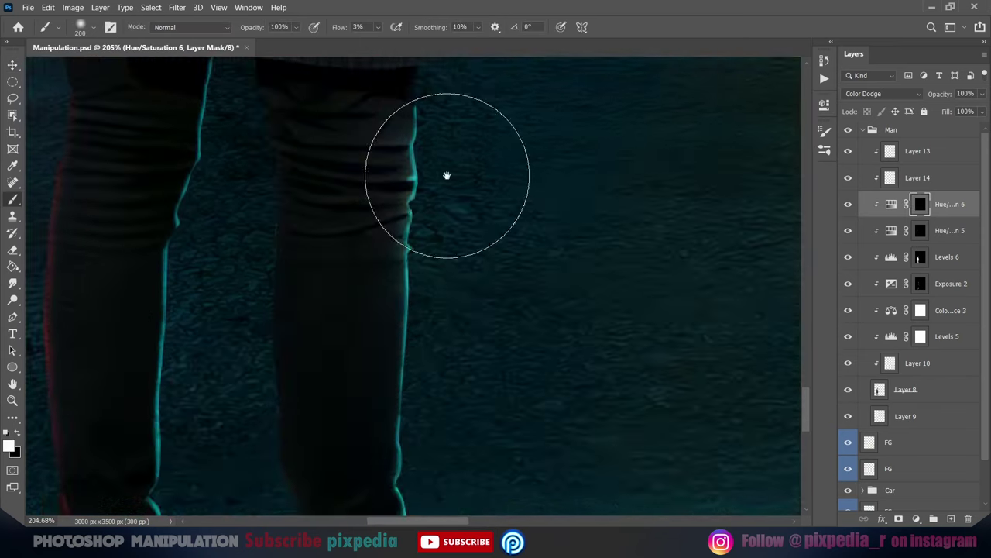
scroll(447, 175, "up", 3)
left_click_drag(339, 27, 339, 42)
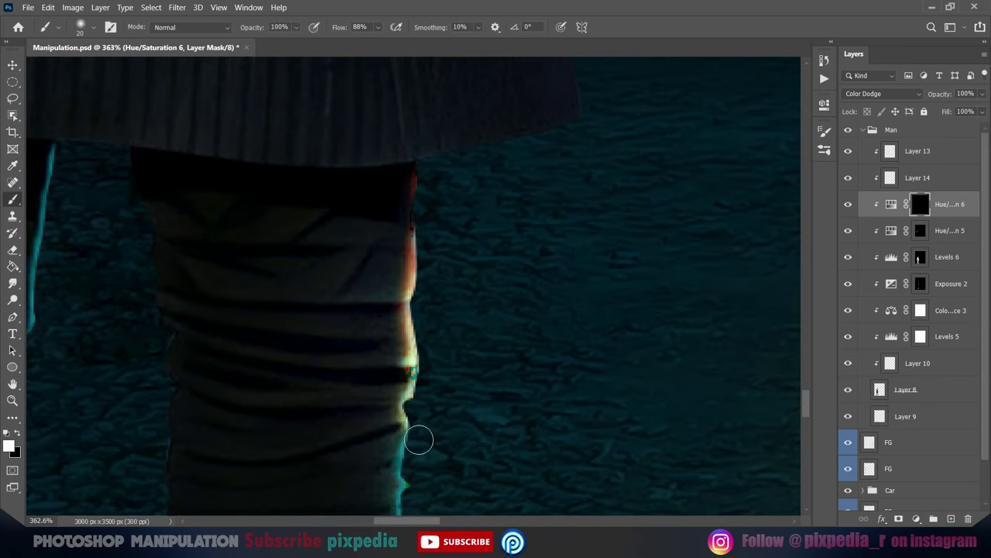
left_click_drag(419, 440, 389, 387)
scroll(487, 365, "down", 5)
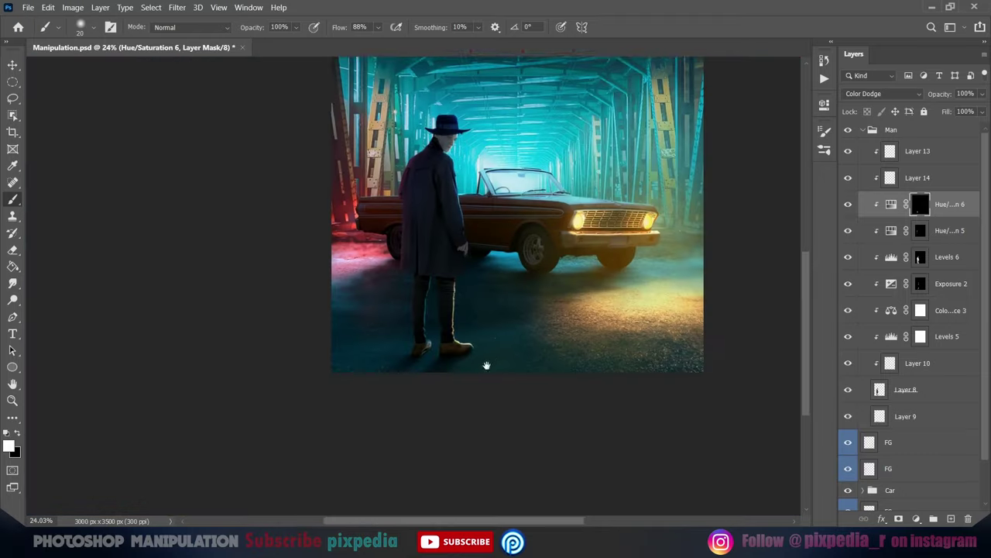
scroll(464, 317, "up", 5)
key("ctrl+0")
scroll(465, 275, "up", 5)
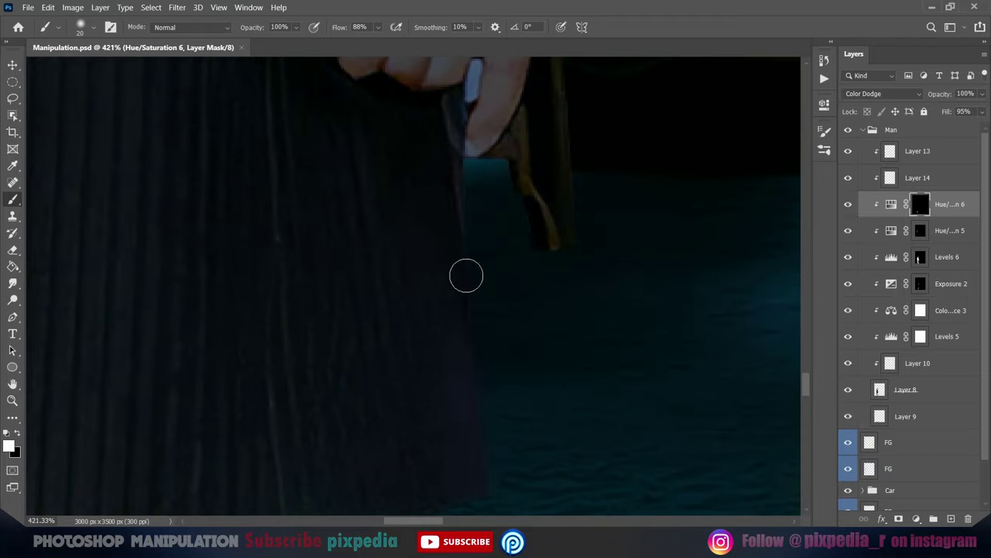
scroll(505, 190, "up", 2)
left_click_drag(499, 224, 410, 271)
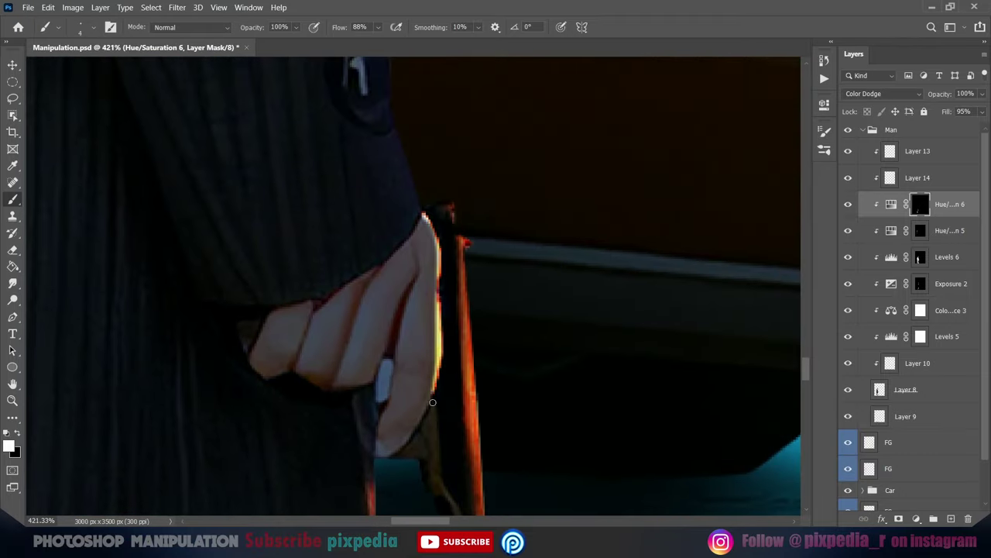
key("ctrl+0")
scroll(396, 253, "up", 5)
key("x")
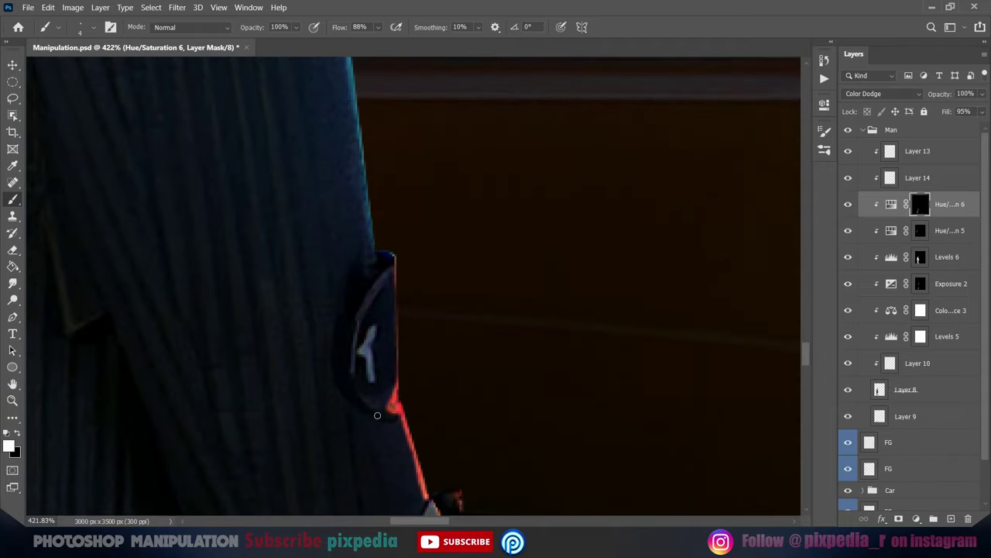
Select the Hue/Saturation 6 layer and save the document
left_click(891, 204)
scroll(443, 372, "down", 5)
scroll(434, 387, "down", 5)
key("v")
key("ctrl+s")
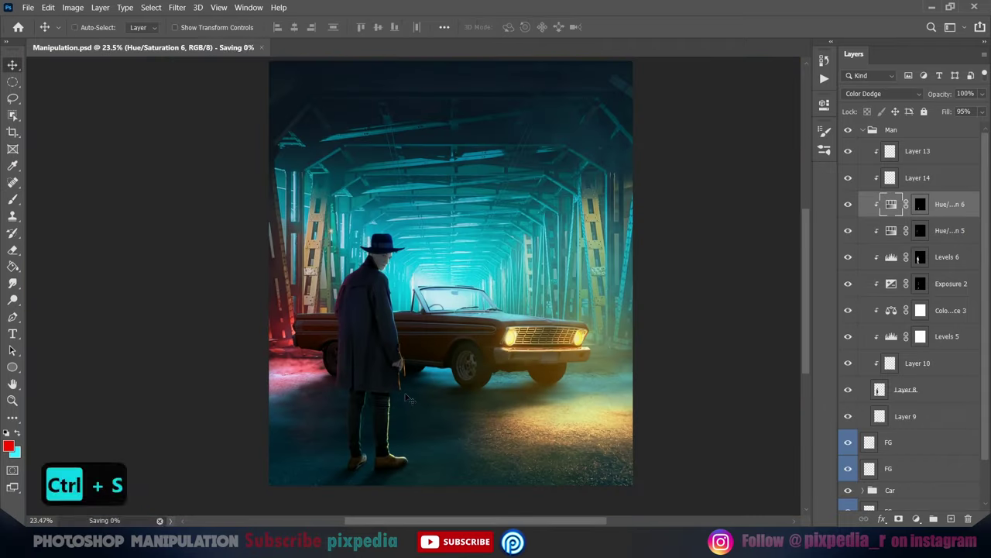
key("ctrl+backslash")
key("b")
scroll(414, 372, "up", 3)
Save the file as Manipulation1.psd and delete the empty Layer 14
key("v")
left_click(930, 151)
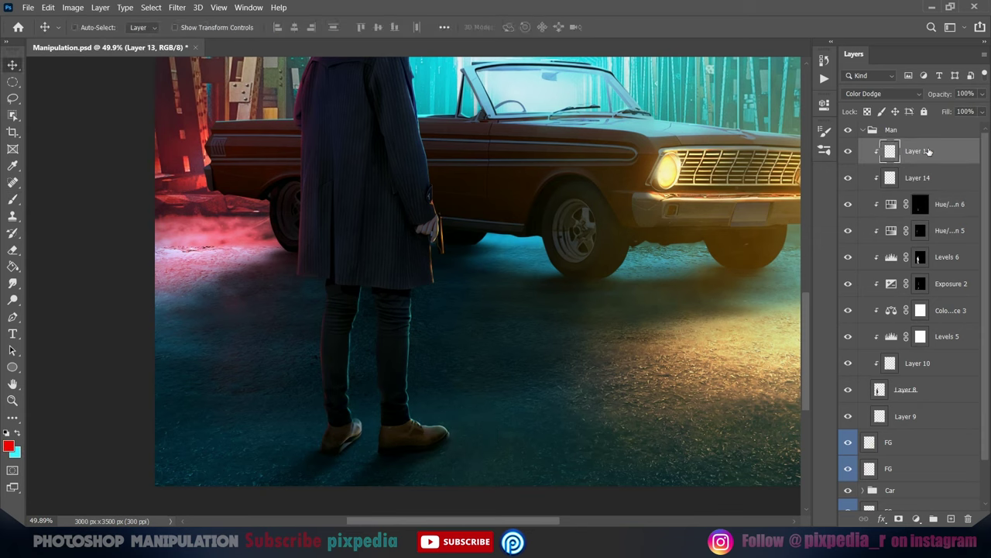
key("alt+bracketleft")
key("ctrl+s")
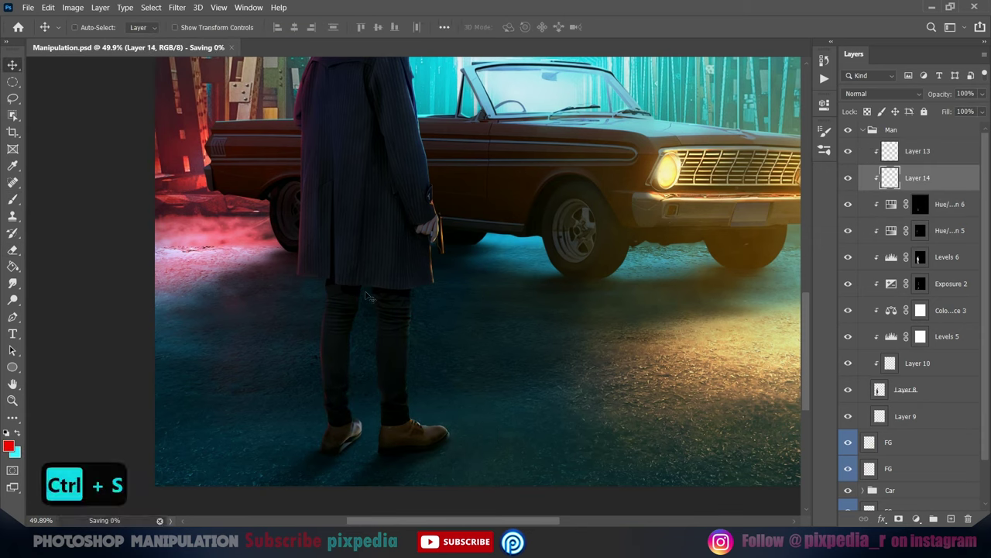
type("1")
key("Return")
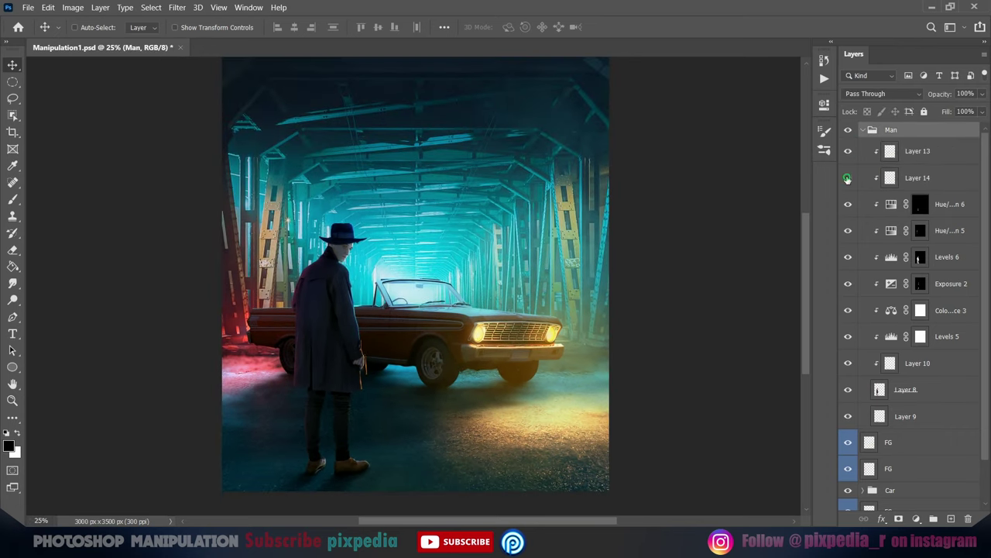
left_click(968, 518)
Extend the rim highlight down the leg and along the shoe's edge
scroll(344, 434, "up", 10)
left_click(13, 201)
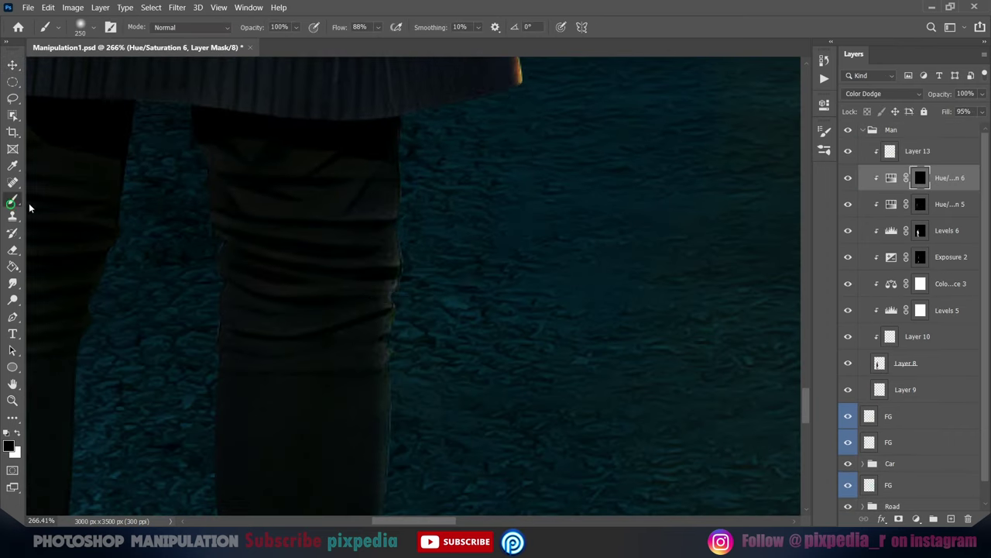
scroll(389, 385, "down", 3)
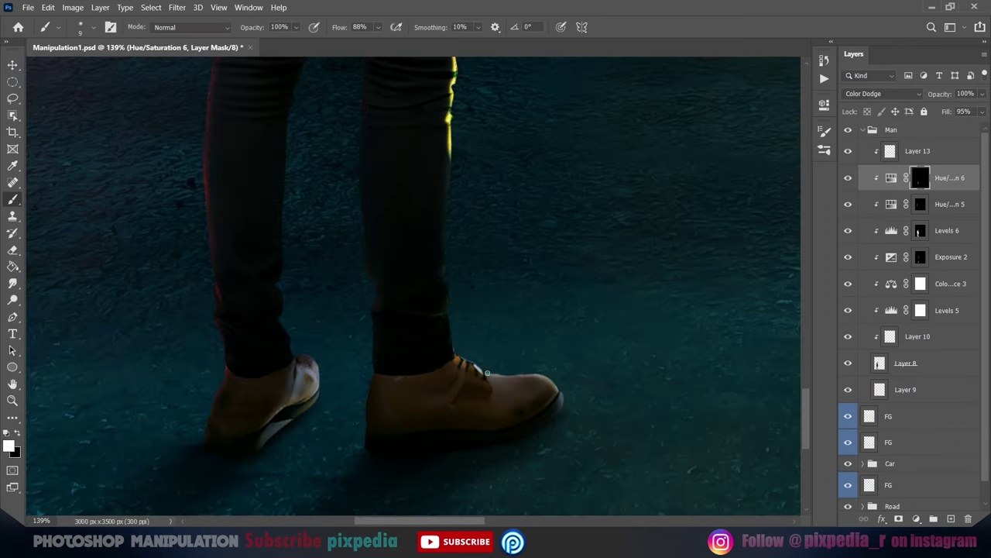
left_click_drag(449, 294, 443, 337)
scroll(443, 338, "down", 5)
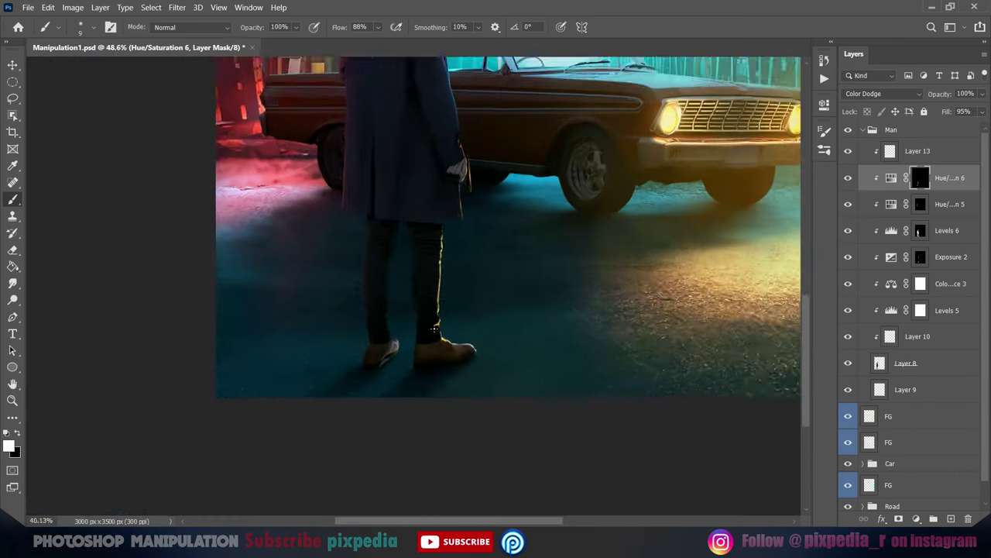
scroll(443, 310, "up", 5)
scroll(443, 281, "up", 5)
left_click_drag(443, 281, 409, 267)
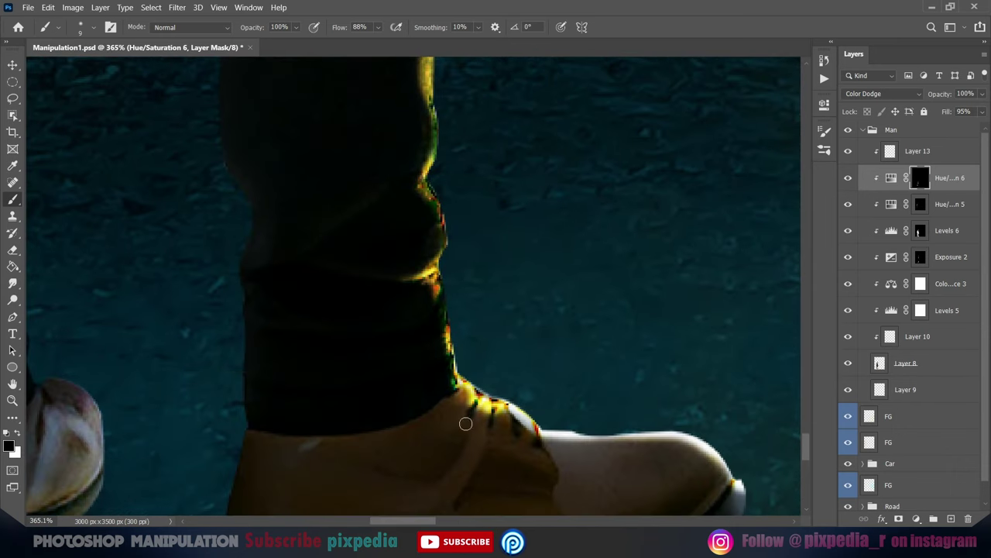
Refine the leg's lit edge, painting white at 95% flow
left_click_drag(465, 424, 445, 304)
scroll(455, 181, "down", 5)
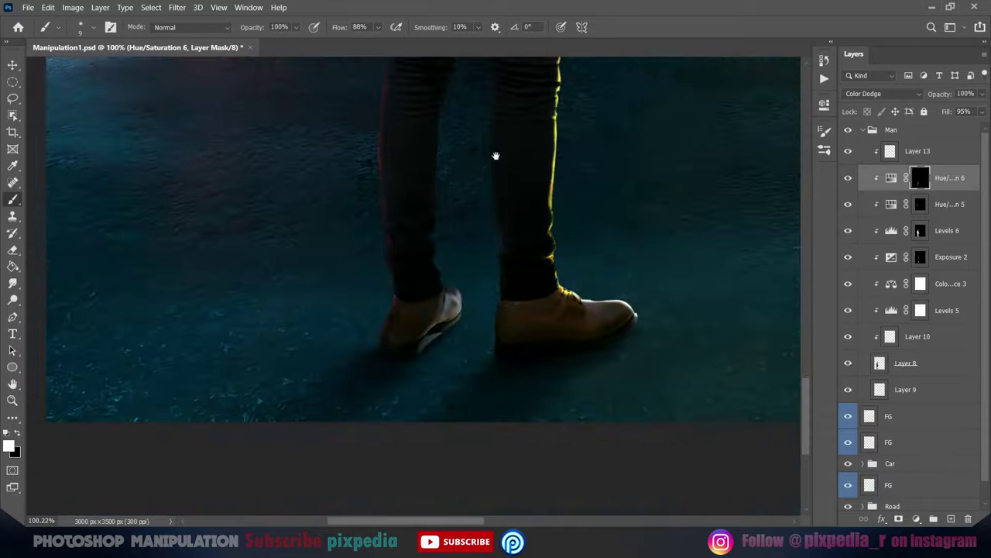
scroll(411, 80, "up", 5)
key("x")
scroll(403, 107, "up", 5)
key("shift+9")
key("shift+5")
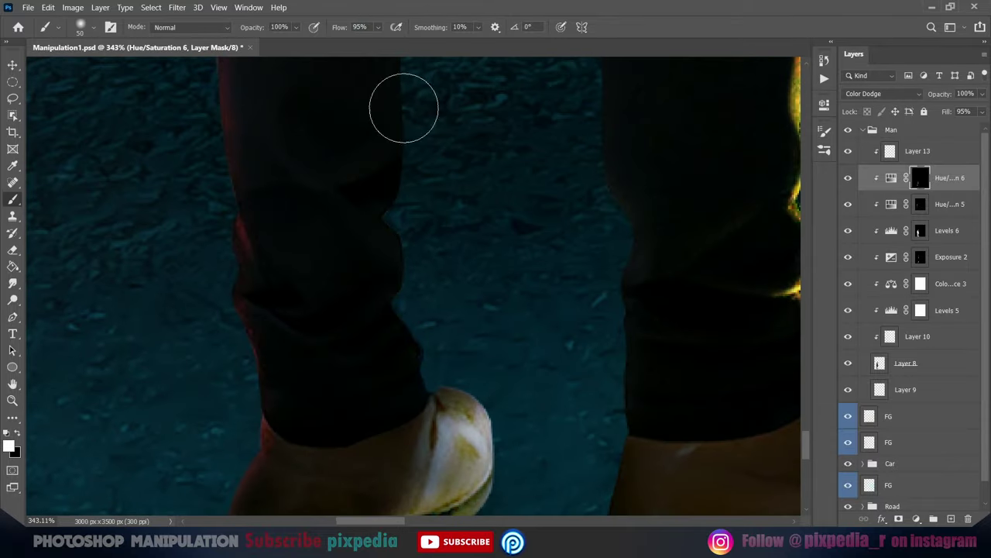
scroll(415, 232, "up", 5)
scroll(433, 186, "down", 2)
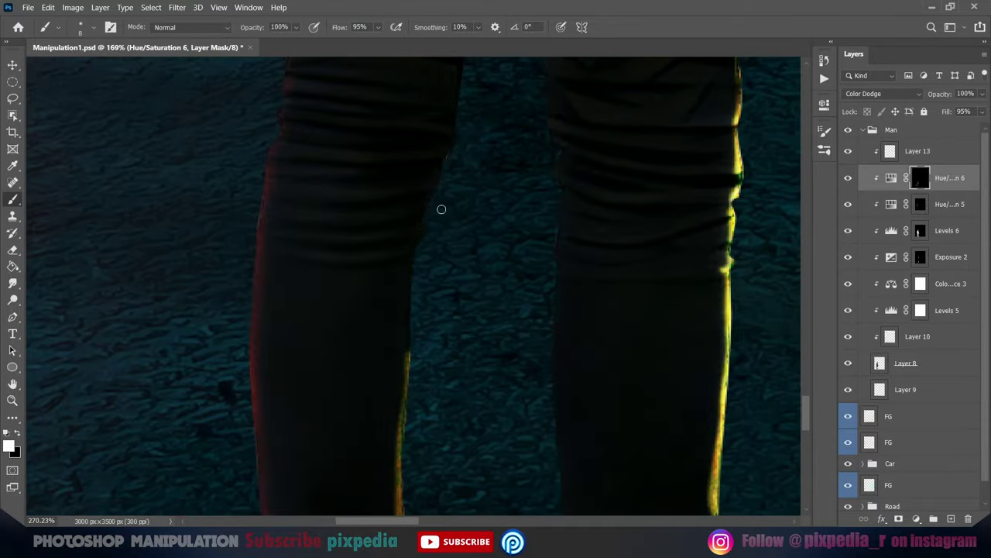
scroll(400, 264, "up", 5)
Add a new layer clipped to the man and choose an orange paint colour
left_click(951, 518)
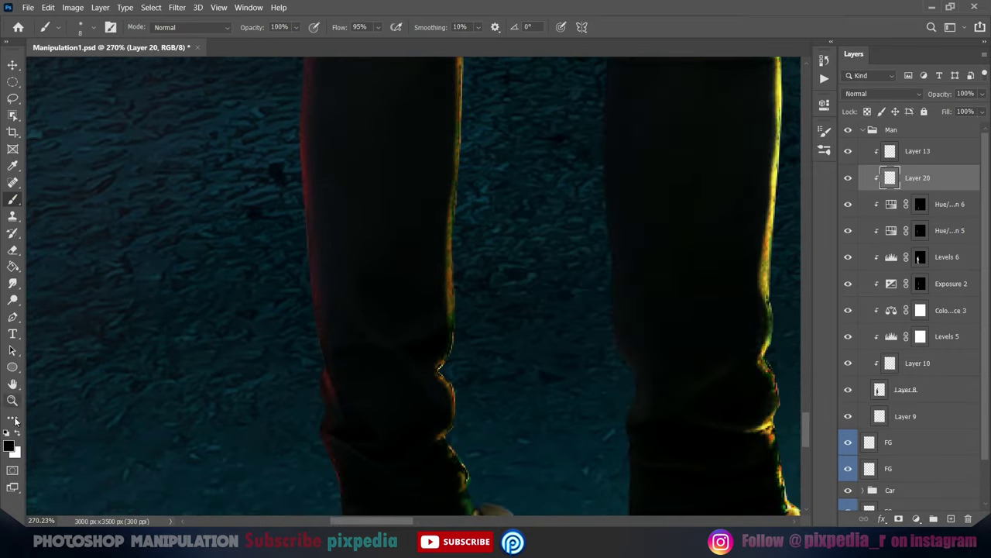
left_click(9, 445)
left_click(728, 268)
left_click(839, 111)
left_click_drag(454, 425, 390, 303)
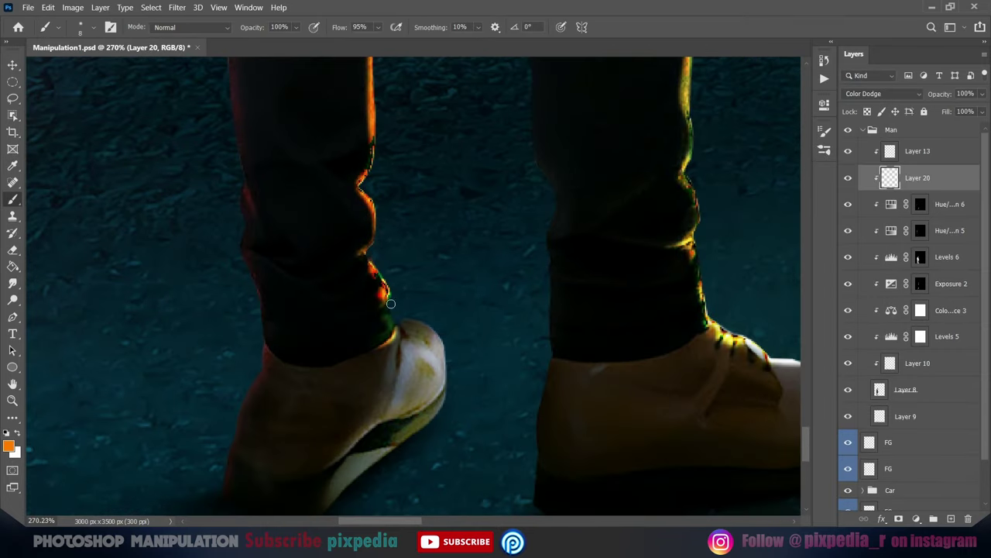
left_click_drag(447, 356, 193, 333)
scroll(355, 121, "up", 2)
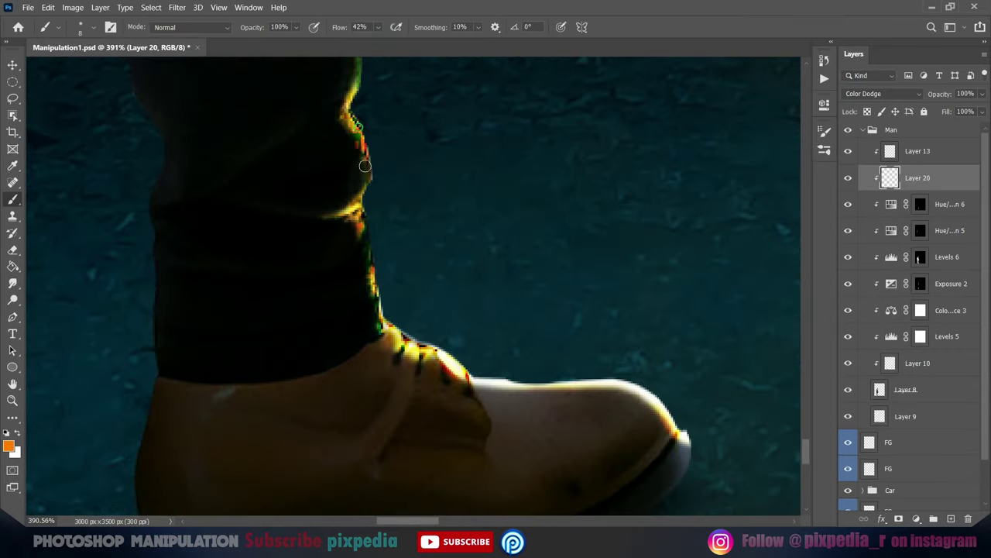
Set the layer to Linear Dodge (Add) and paint orange rim light along the leg and trouser edges
left_click(883, 94)
left_click(876, 221)
left_click_drag(395, 212, 472, 406)
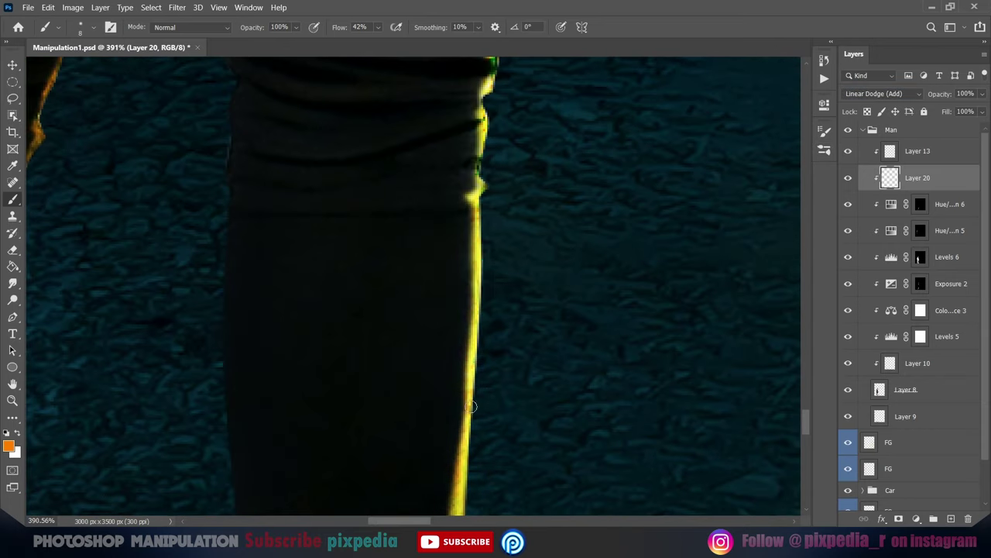
scroll(473, 405, "up", 3)
scroll(498, 119, "up", 1)
left_click_drag(484, 246, 480, 329)
Erase the rim light where it's too strong and review the legs up close
key("e")
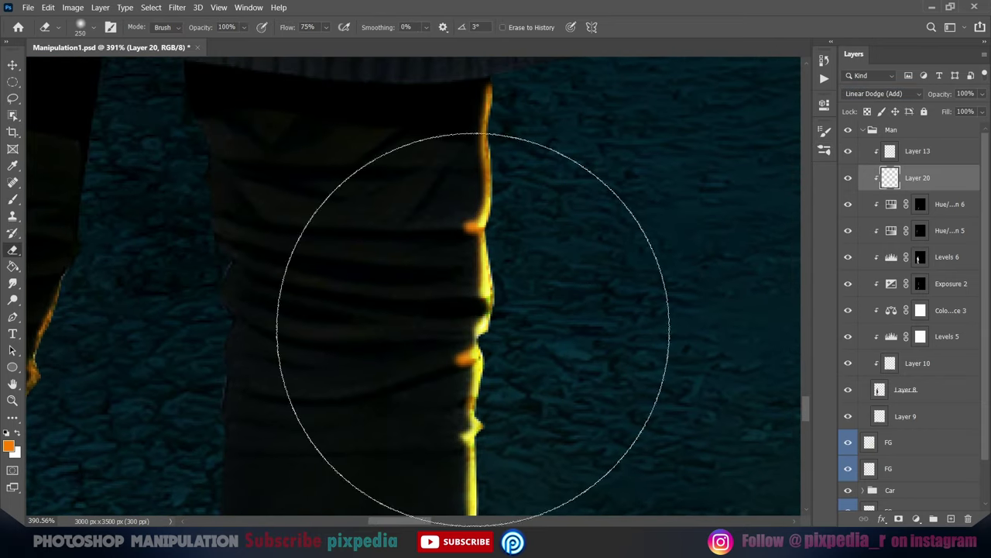
left_click(477, 218)
scroll(477, 217, "down", 3)
scroll(451, 256, "down", 3)
key("b")
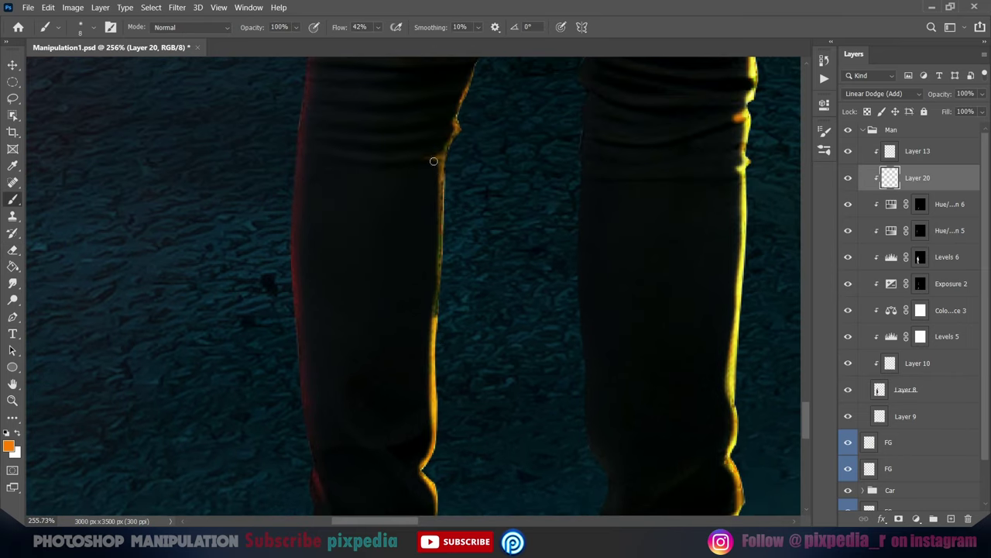
scroll(443, 296, "down", 1)
scroll(438, 263, "down", 3)
scroll(445, 232, "down", 2)
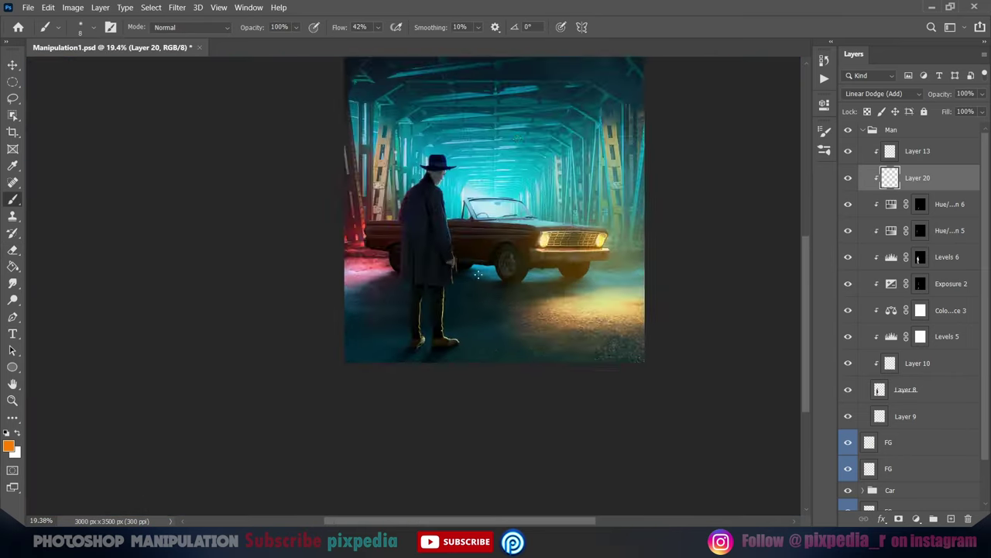
scroll(453, 197, "up", 5)
scroll(478, 311, "down", 3)
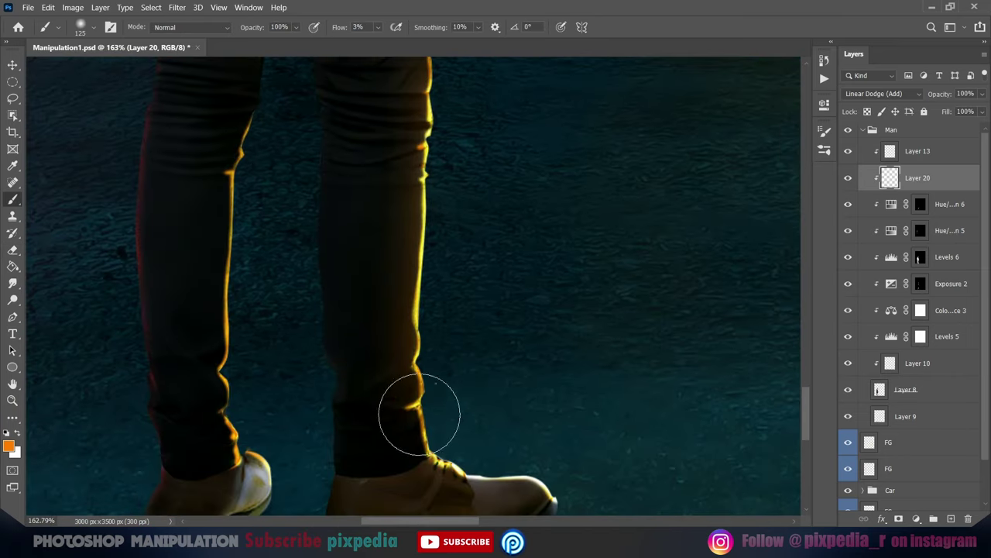
scroll(420, 409, "down", 2)
scroll(487, 310, "left", 3)
scroll(421, 272, "up", 6)
scroll(414, 407, "down", 5)
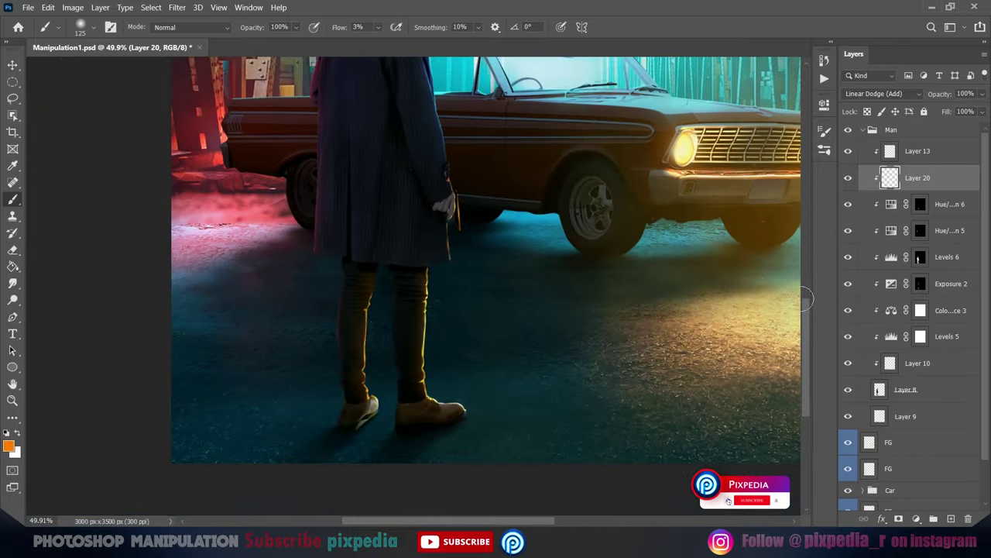
double_click(892, 204)
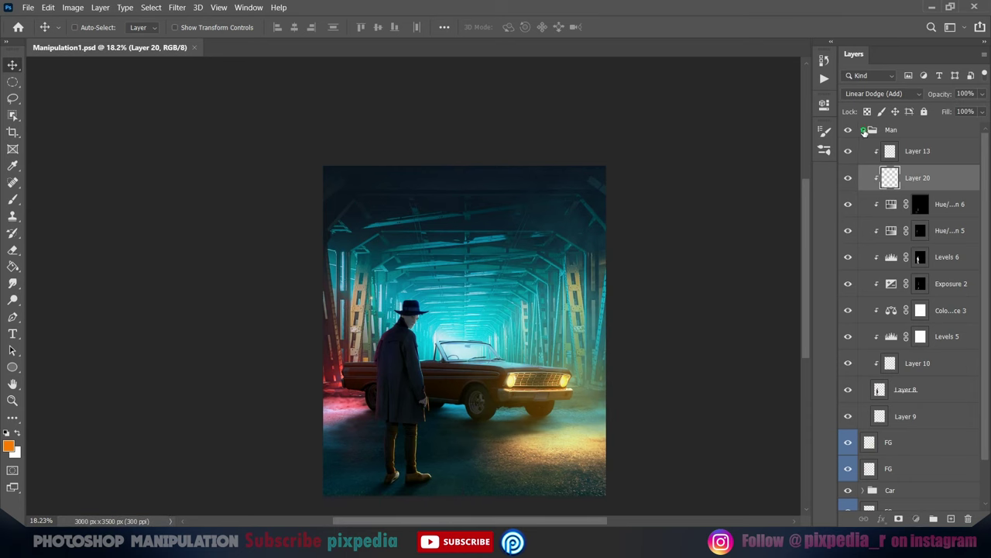
Apply a Lens Blur with Radius 16 to the tunnel background photo
left_click(864, 130)
left_click(177, 7)
mouse_move(184, 145)
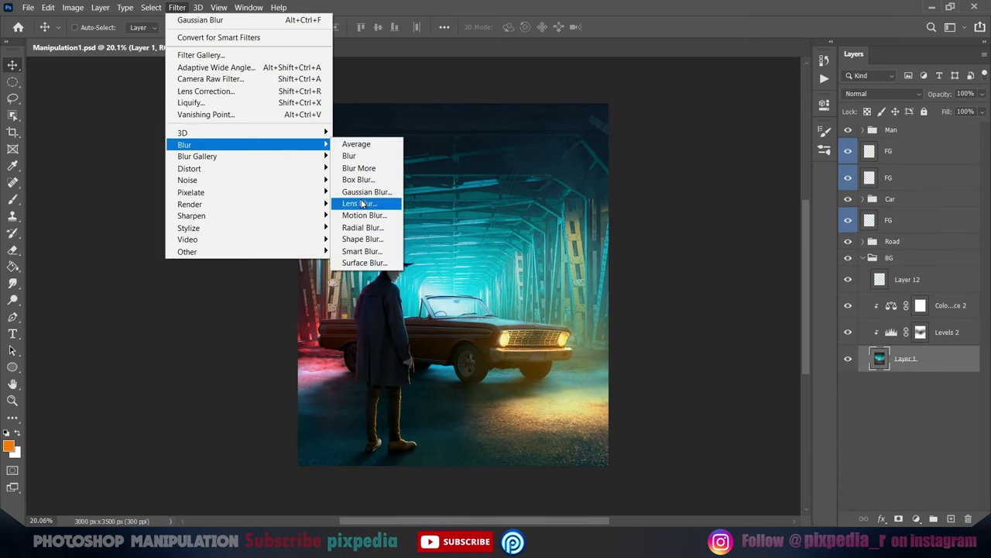
left_click(364, 204)
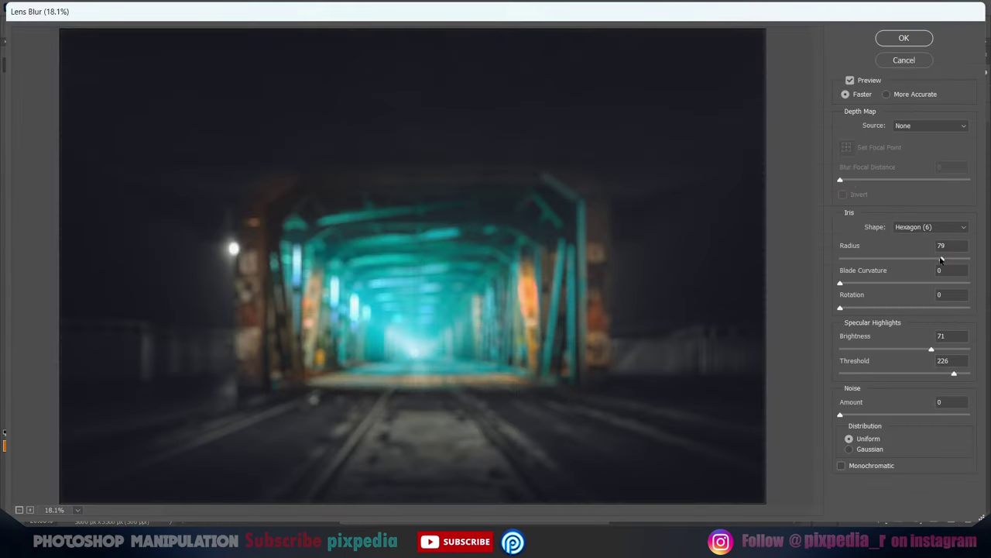
left_click_drag(942, 258, 860, 259)
left_click(905, 38)
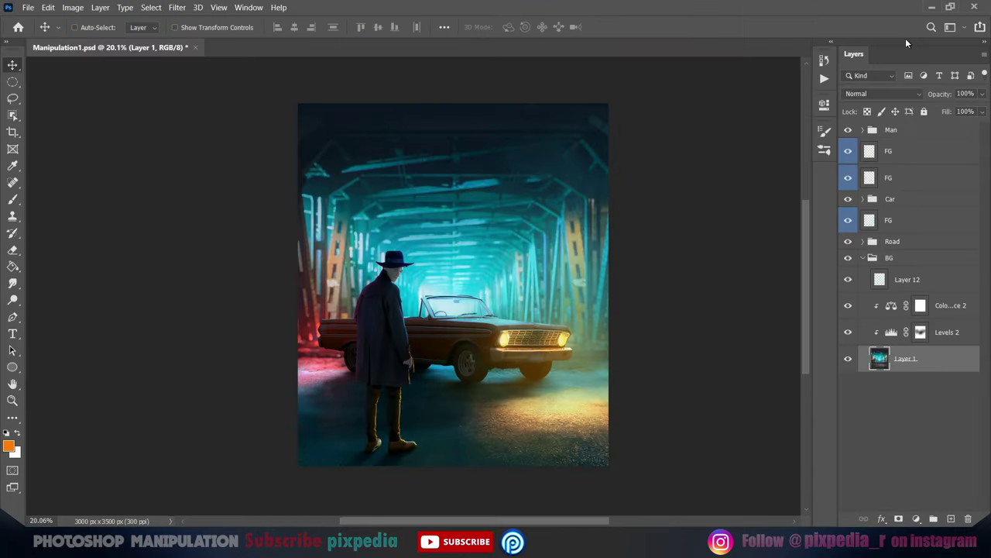
left_click(13, 199)
left_click(9, 445)
Lower the orange glow layer's opacity and add a clipped, brighter Hue/Saturation over the road
left_click(838, 110)
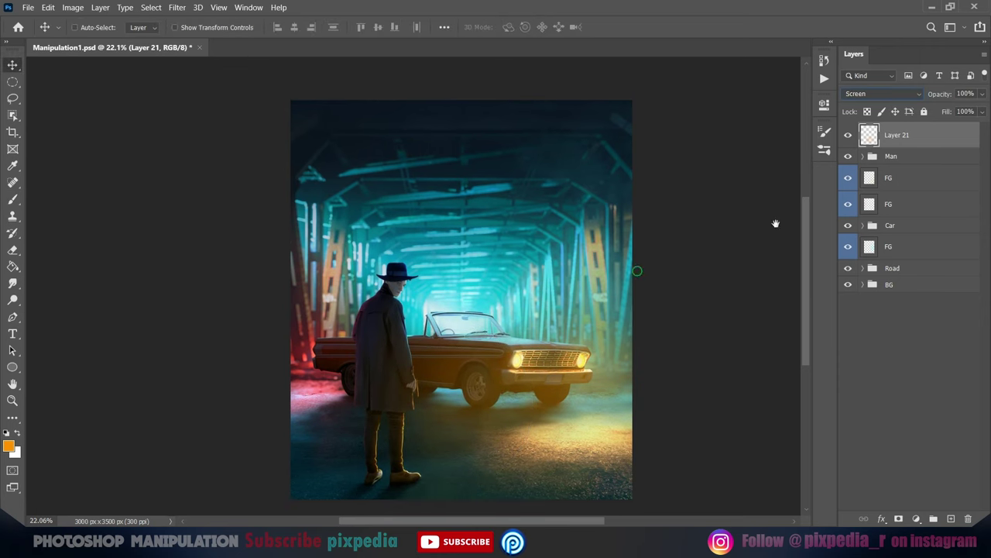
left_click_drag(982, 93, 942, 126)
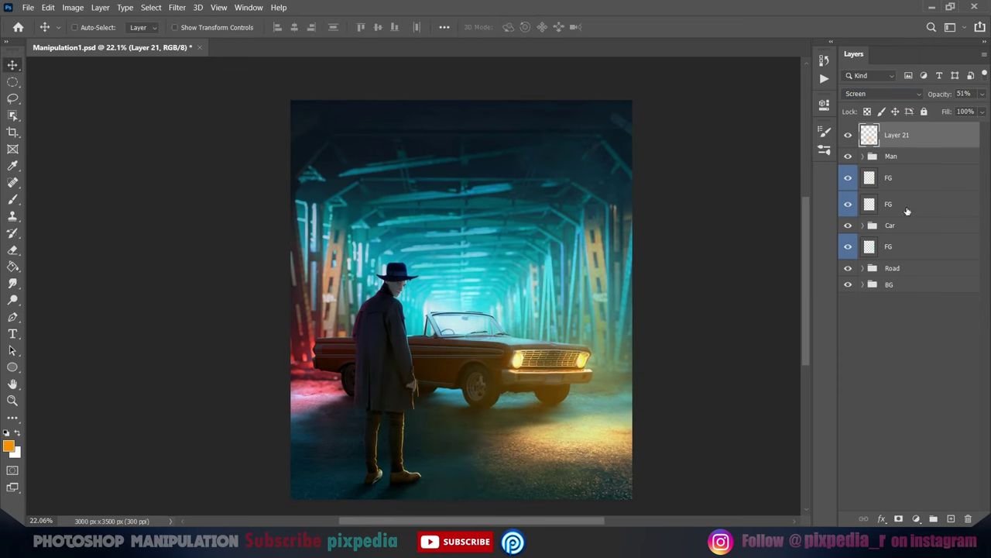
left_click(916, 518)
left_click(906, 408)
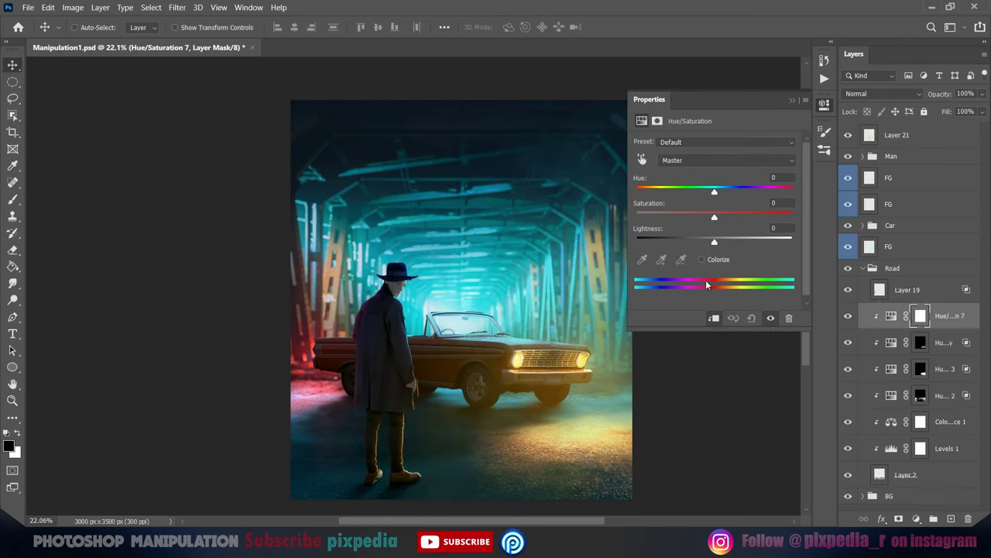
left_click_drag(714, 242, 732, 241)
left_click(883, 94)
left_click(875, 209)
Blend the road adjustment as Color Dodge with an inverted mask, and re-show Hue/Saturation 6
left_click(881, 519)
left_click(910, 403)
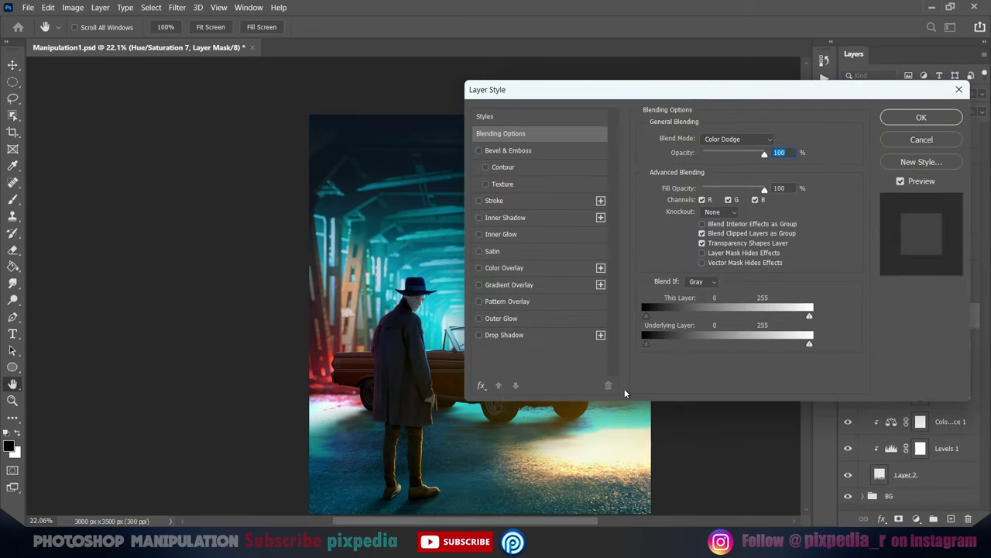
key("ctrl+i")
key("b")
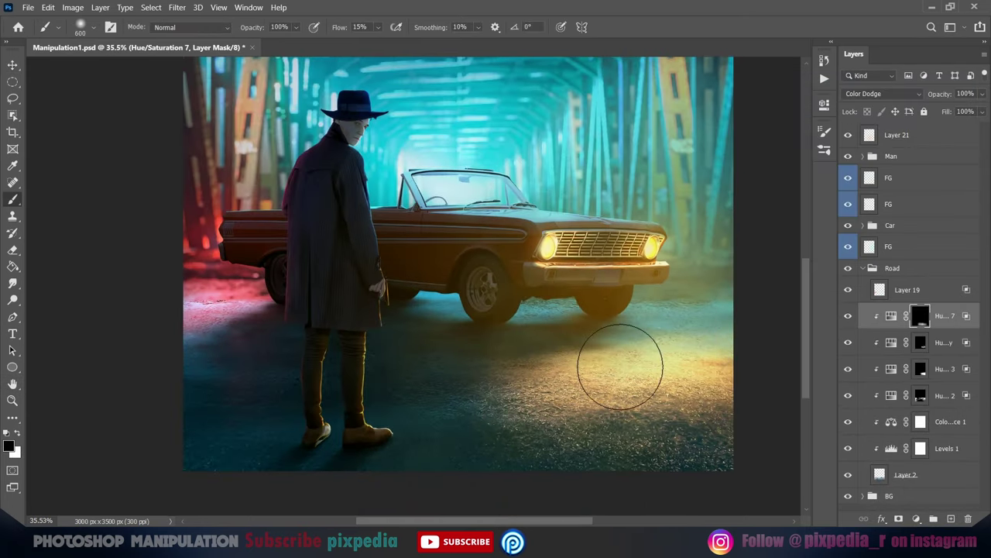
key("bracketright")
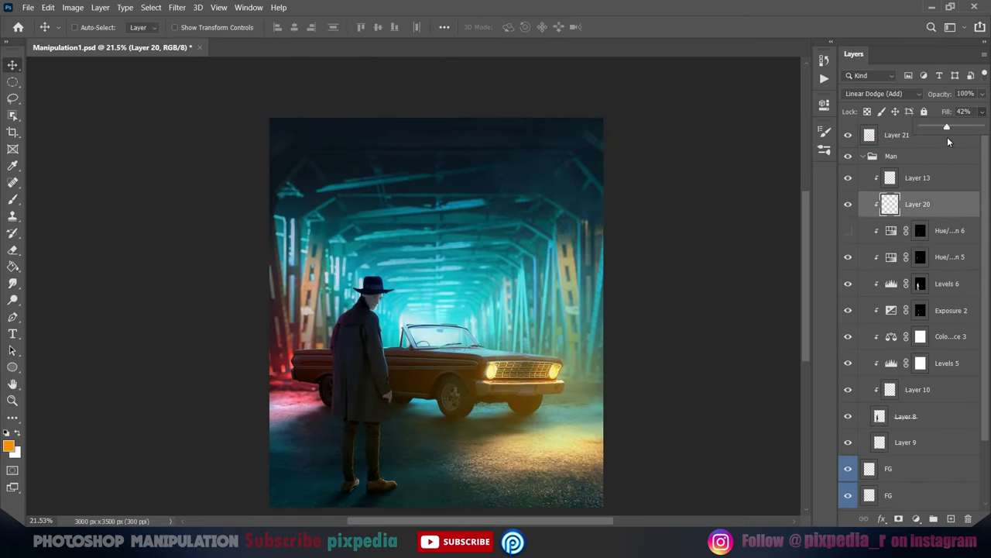
left_click(848, 230)
left_click(890, 230)
scroll(518, 417, "up", 3)
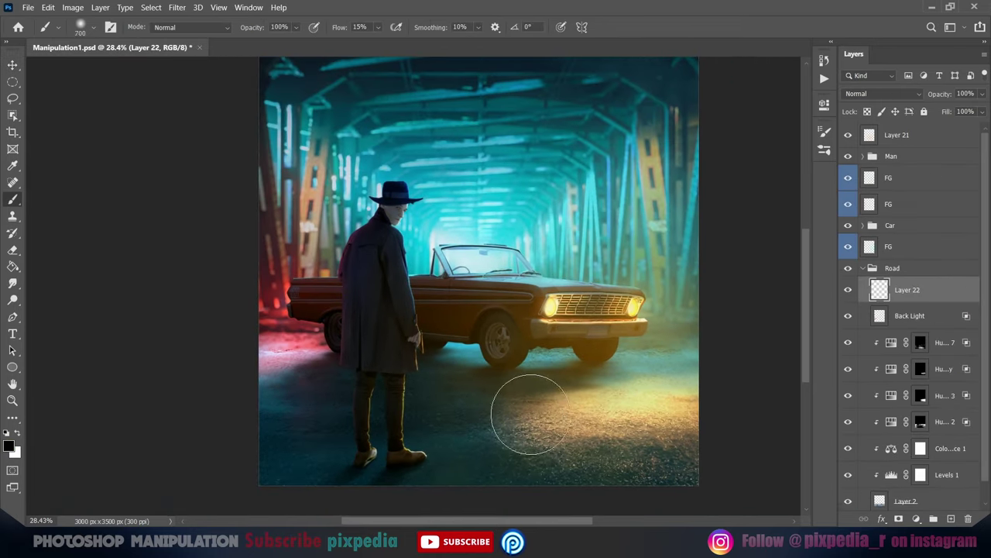
scroll(520, 410, "down", 2)
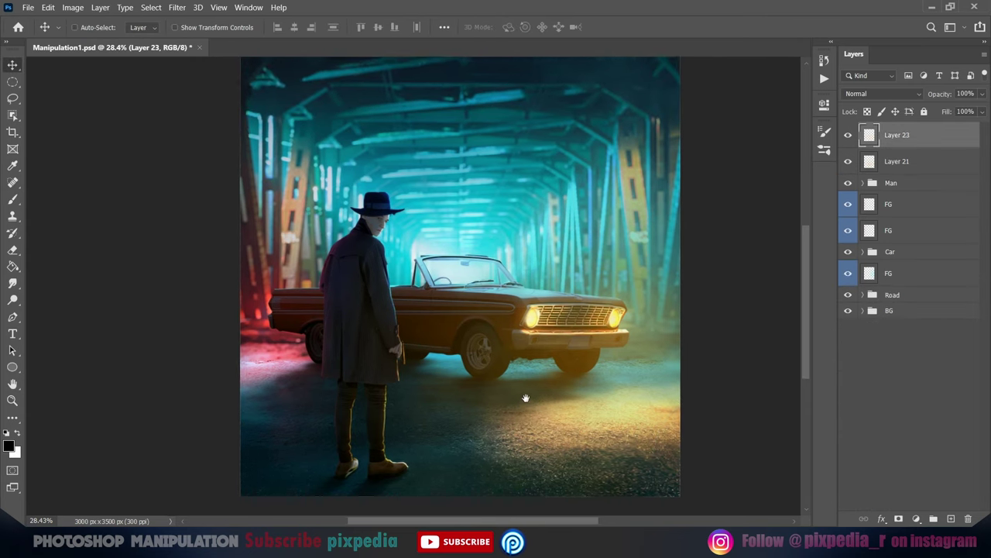
Move Layer 23 below the Road group, pick a round brush and cyan paint for tunnel dots
key("b")
right_click(525, 398)
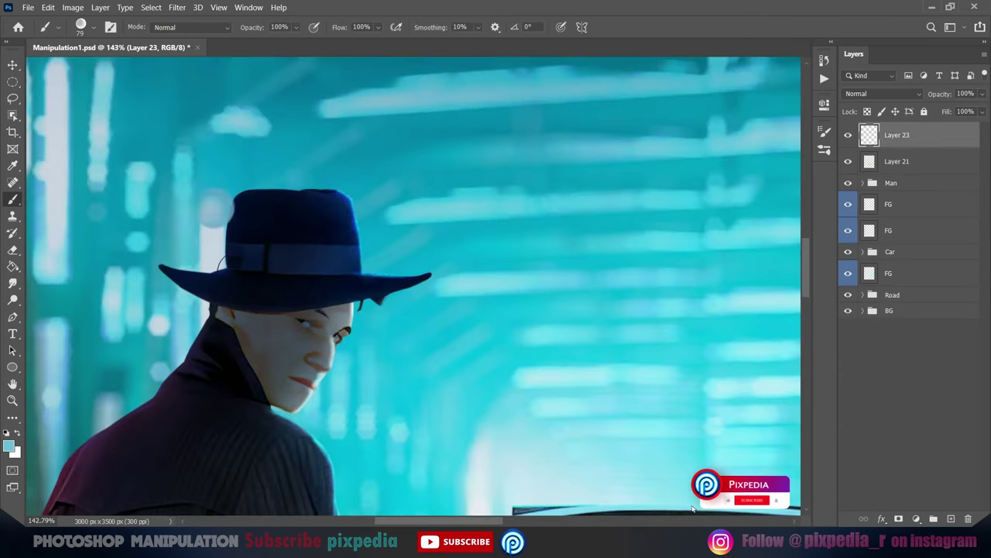
key("ctrl+bracketleft")
key("ctrl+bracketleft")
key("ctrl+bracketleft")
key("ctrl+bracketleft")
key("ctrl+bracketleft")
key("ctrl+bracketleft")
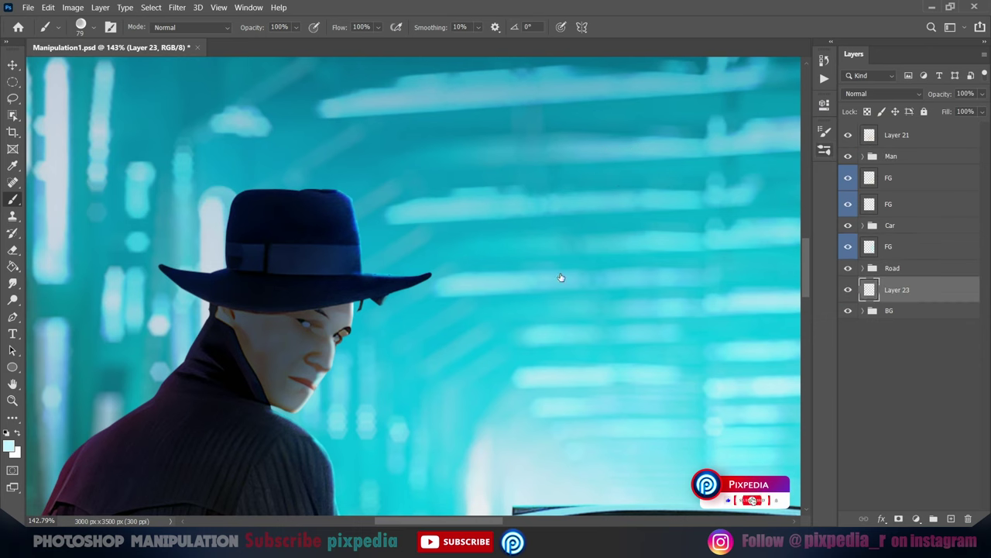
left_click_drag(561, 278, 471, 284)
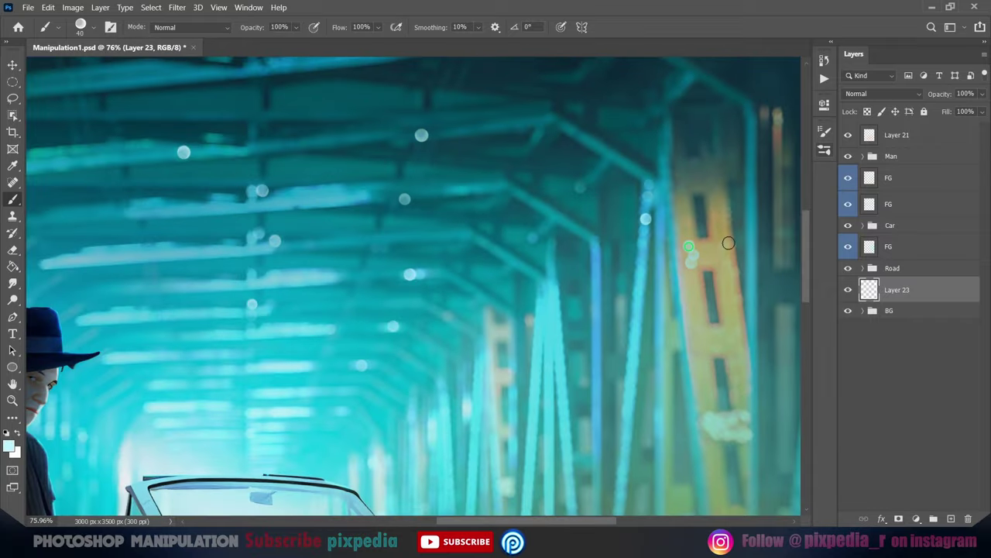
left_click_drag(552, 323, 486, 234)
left_click(631, 205, "alt")
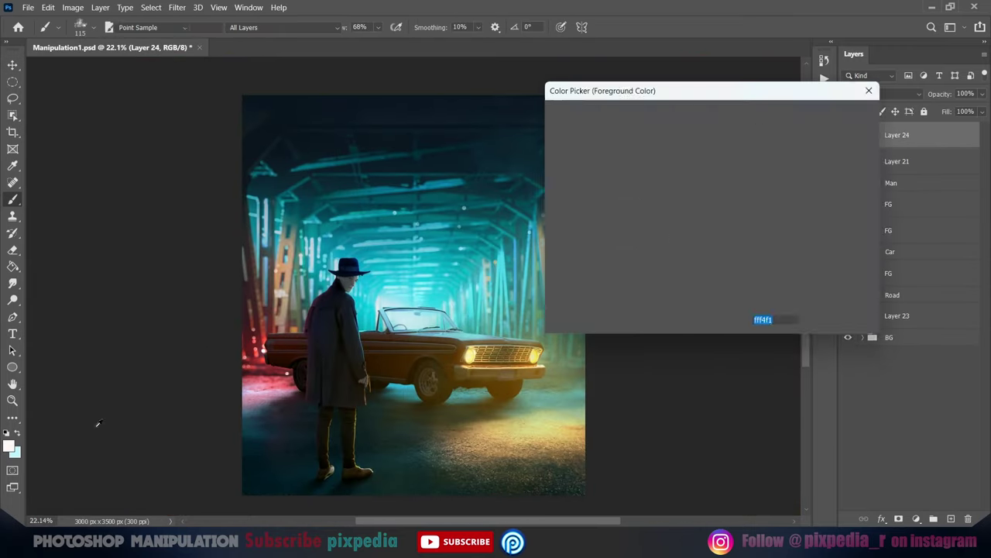
Paint red smoke on the left side and soften it with a Gaussian Blur
left_click(14, 451)
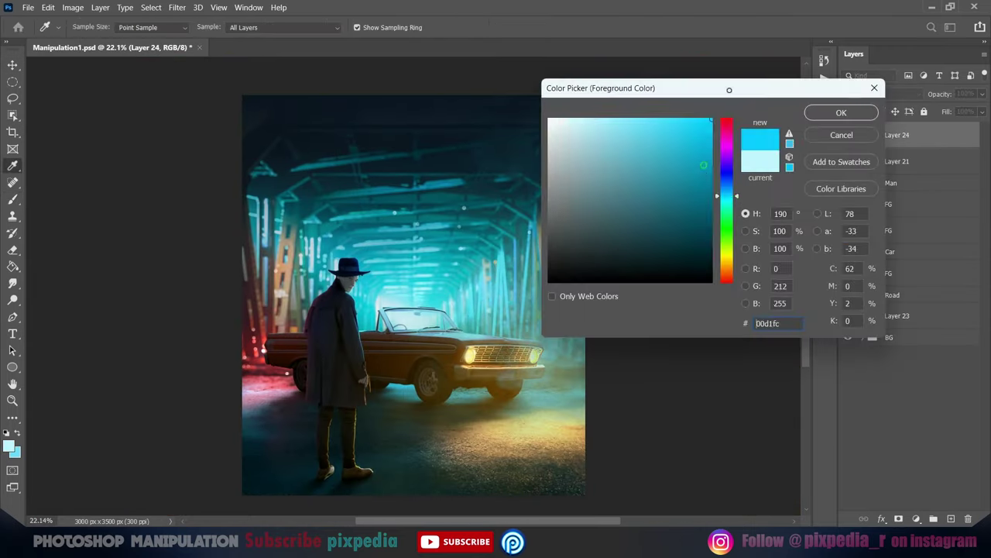
left_click(832, 111)
left_click_drag(263, 326, 271, 465)
left_click(176, 7)
mouse_move(185, 145)
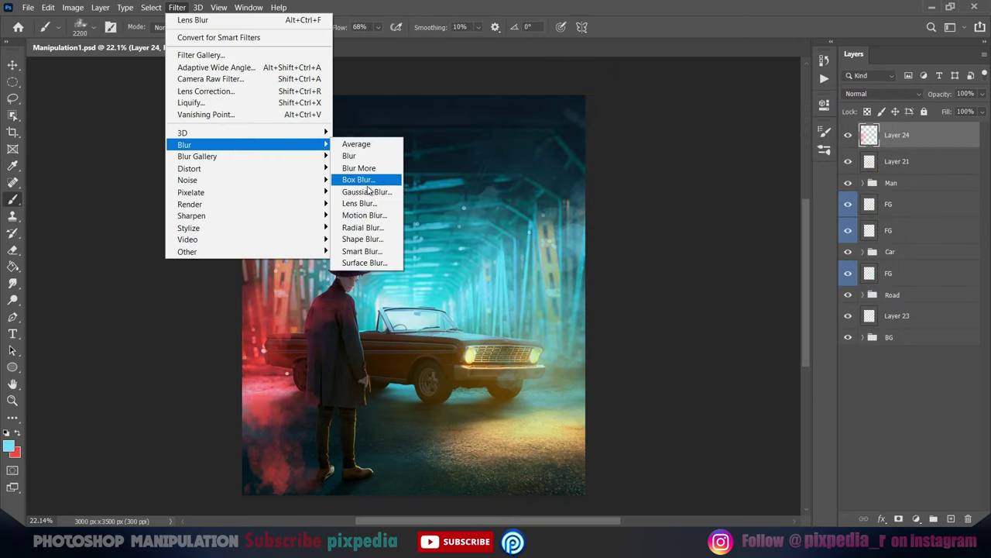
left_click(365, 193)
key("Return")
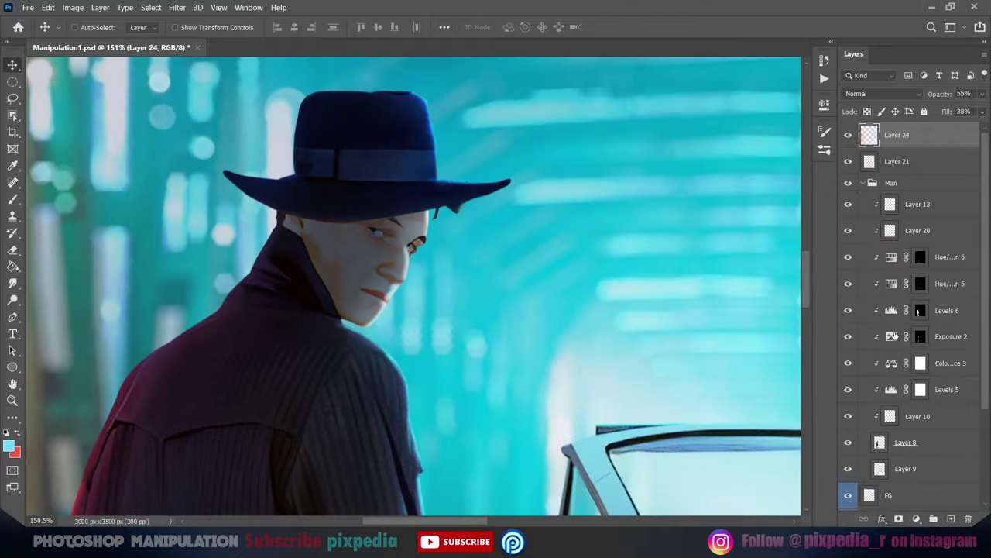
Add a new layer for face shading and set up a small brush
key("b")
right_click(325, 260)
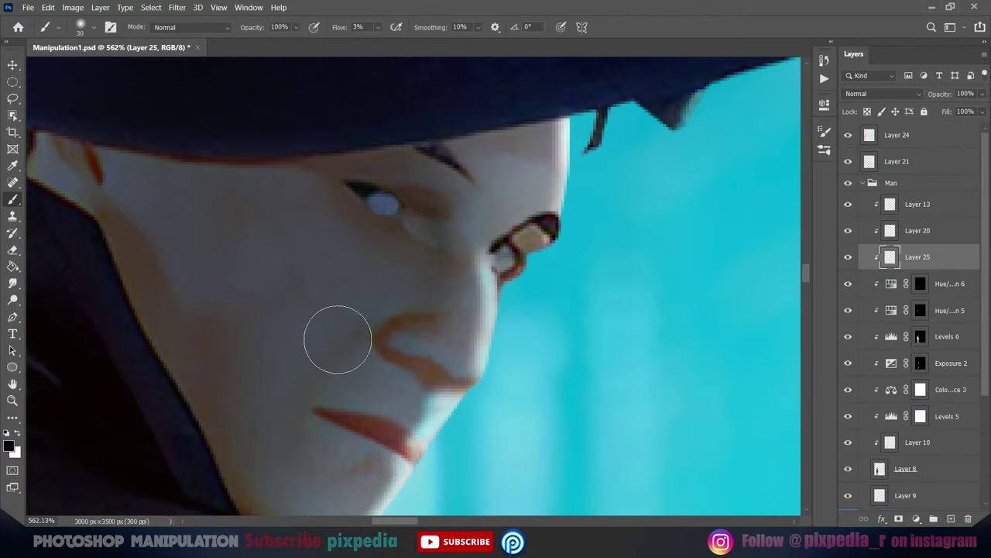
scroll(202, 338, "down", 2)
key("bracketleft")
key("bracketleft")
key("bracketleft")
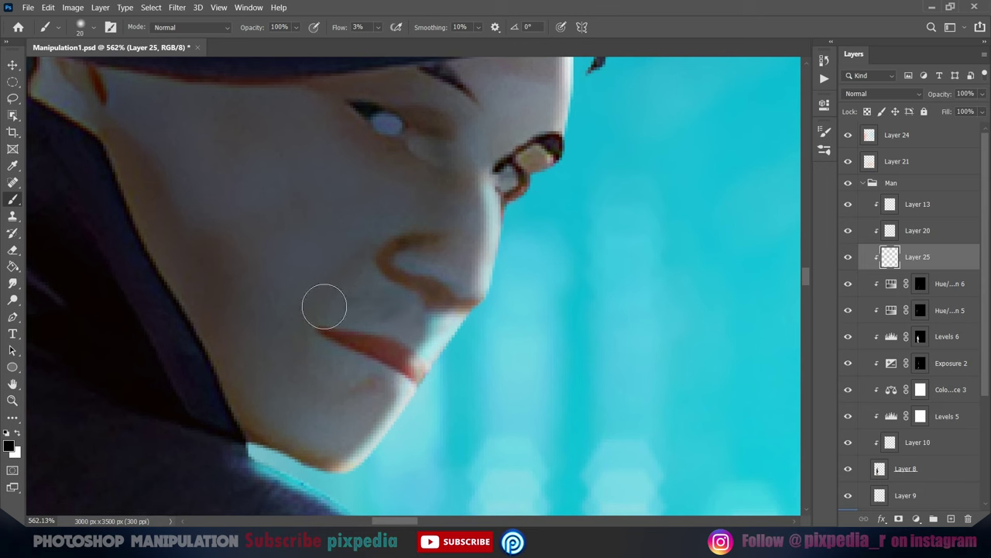
scroll(299, 328, "up", 3)
scroll(197, 259, "up", 2)
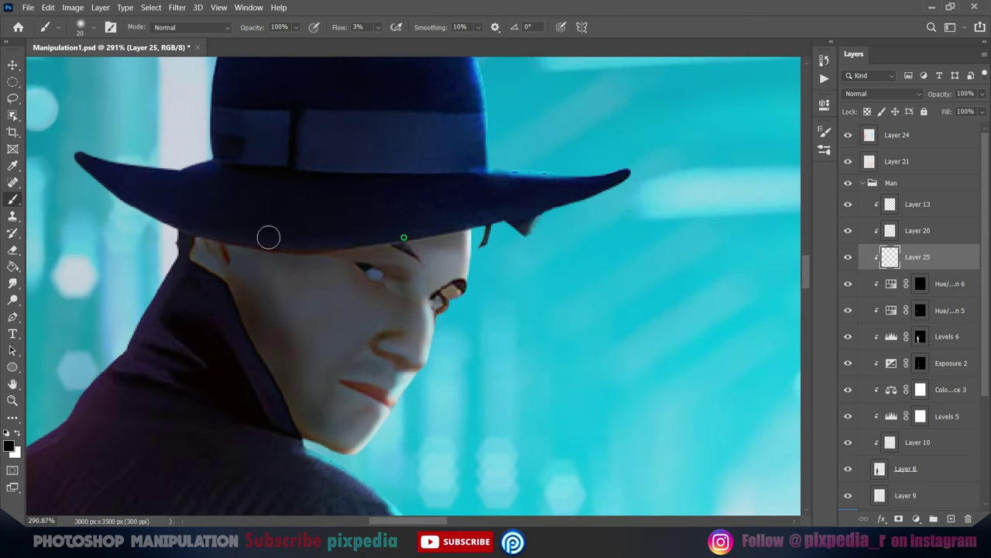
key("ctrl+0")
Select Color Dodge Layer 13 and set the Brush to cyan at 30% flow
key("v")
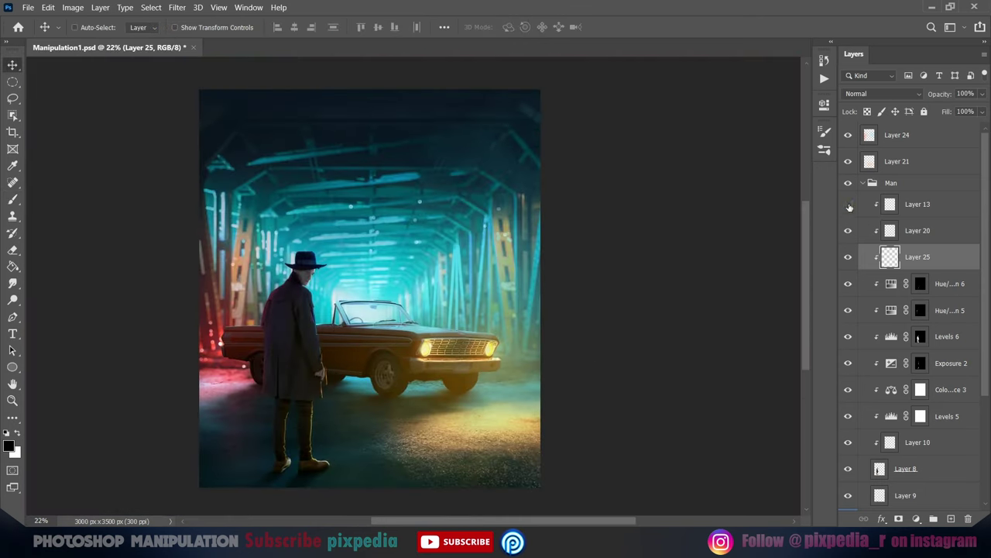
left_click(918, 204)
scroll(306, 259, "up", 5)
key("b")
left_click(8, 445)
left_click(836, 111)
Paint cyan rim light along the hat's right edge, side and top
left_click_drag(267, 105, 333, 143)
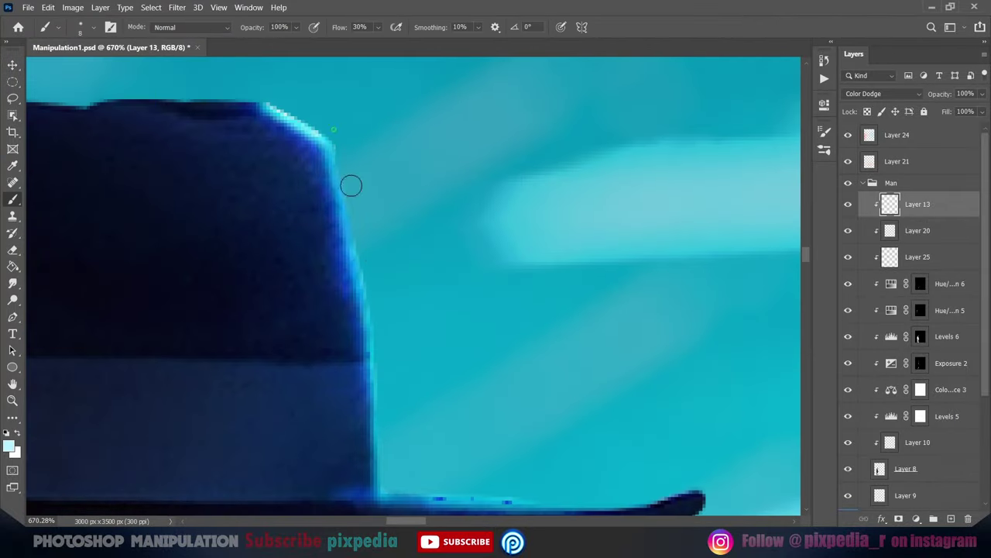
left_click_drag(351, 185, 372, 418)
left_click_drag(371, 419, 336, 291)
scroll(362, 331, "down", 1)
left_click_drag(362, 331, 288, 259)
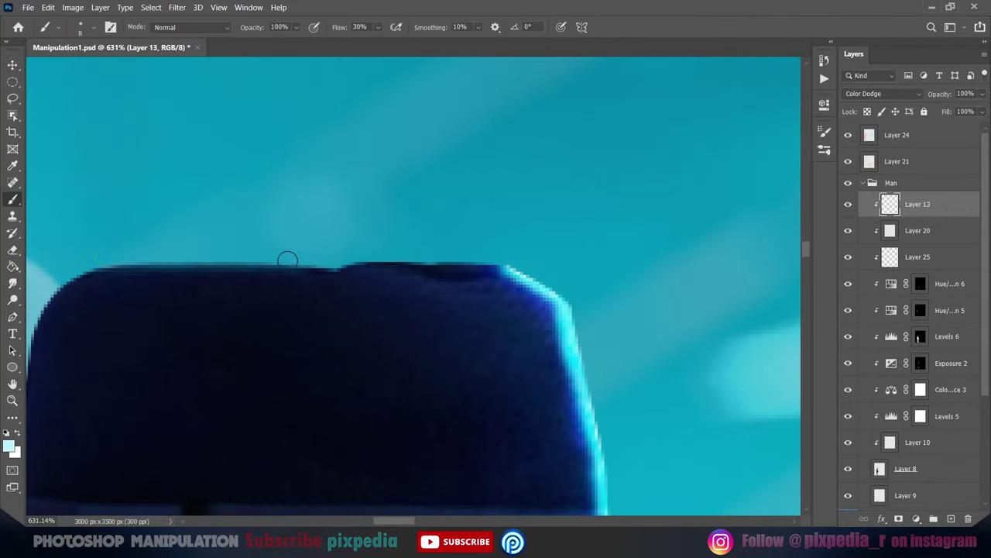
left_click_drag(500, 259, 387, 265)
scroll(326, 372, "down", 5)
scroll(198, 331, "down", 10)
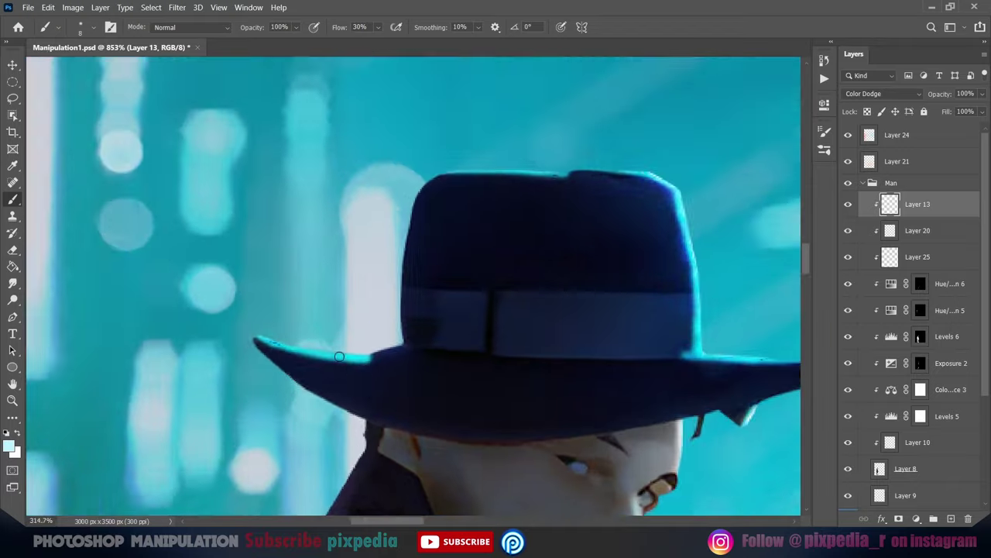
scroll(428, 334, "up", 10)
Erase the excess cyan glow, save the document, and zoom back out
key("e")
scroll(332, 348, "down", 2)
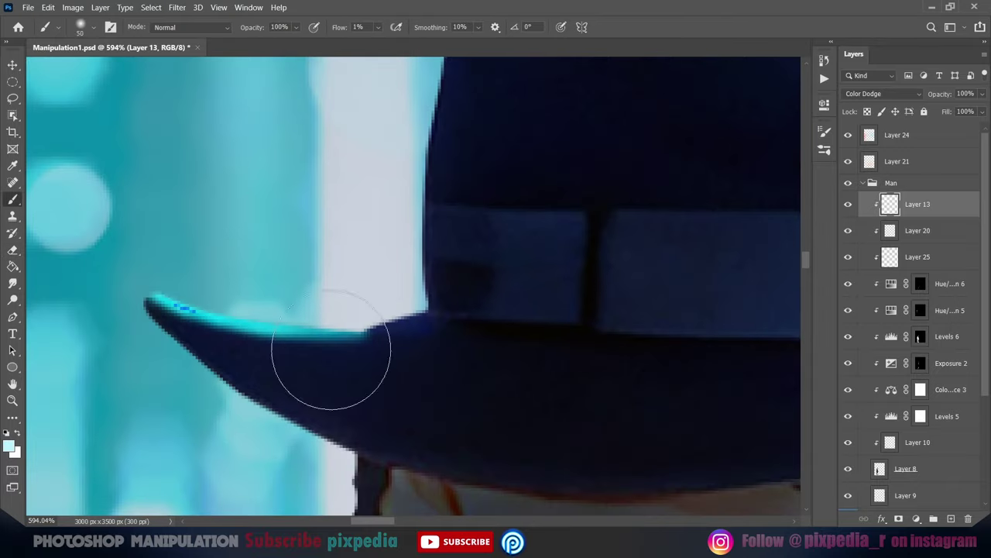
scroll(498, 132, "down", 2)
scroll(399, 399, "down", 5)
key("v")
key("ctrl+s")
scroll(398, 399, "down", 4)
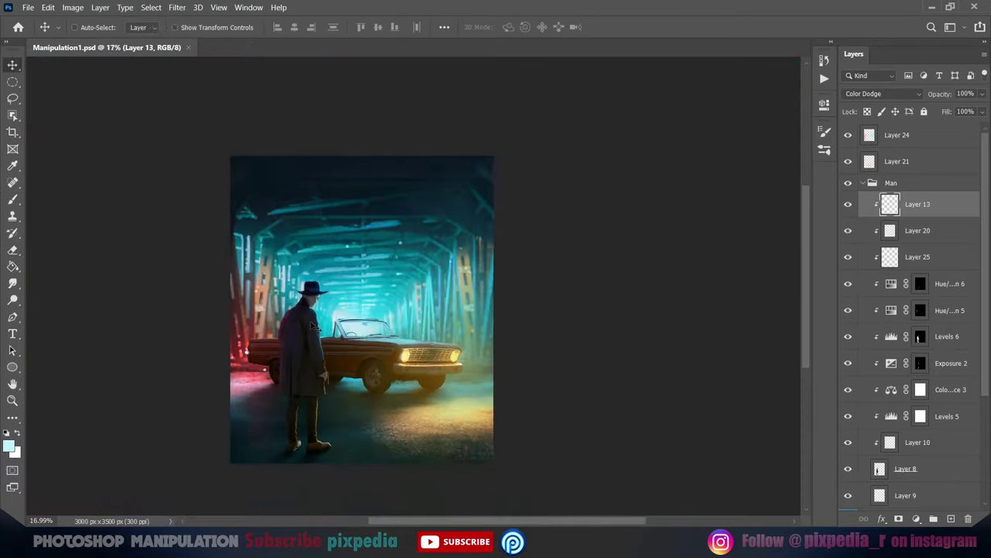
scroll(399, 399, "up", 1)
left_click(891, 182)
scroll(914, 271, "down", 3)
Add a Hue/Saturation adjustment clipped to the car layers and set its values
left_click(907, 131)
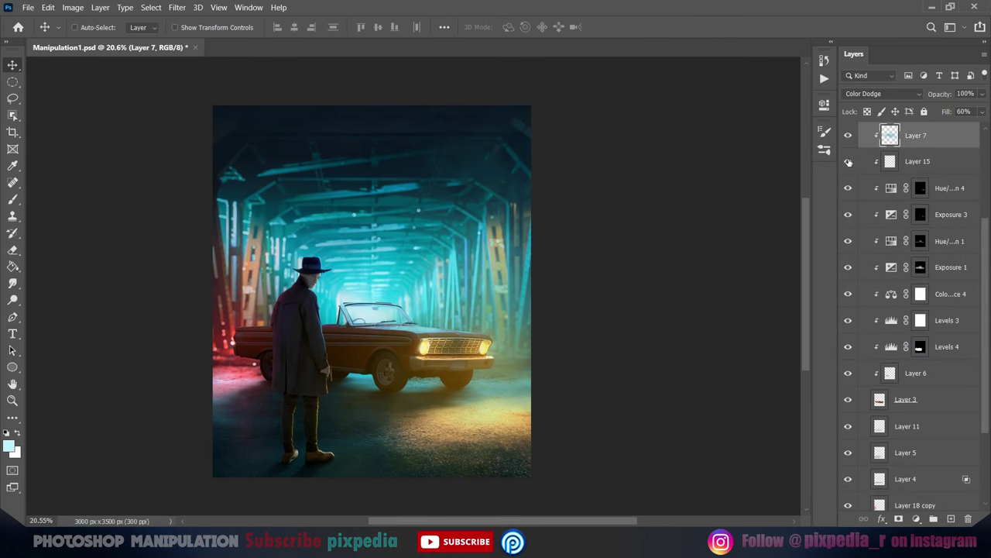
left_click(914, 158)
left_click(893, 189)
left_click(916, 518)
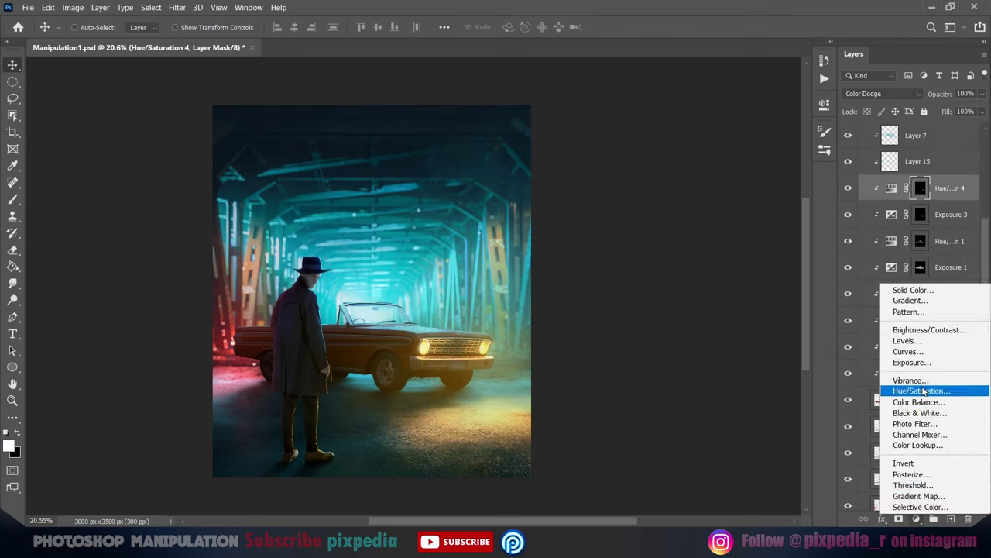
left_click(911, 390)
left_click(883, 93)
left_click(867, 211)
scroll(406, 333, "up", 5)
left_click(544, 312)
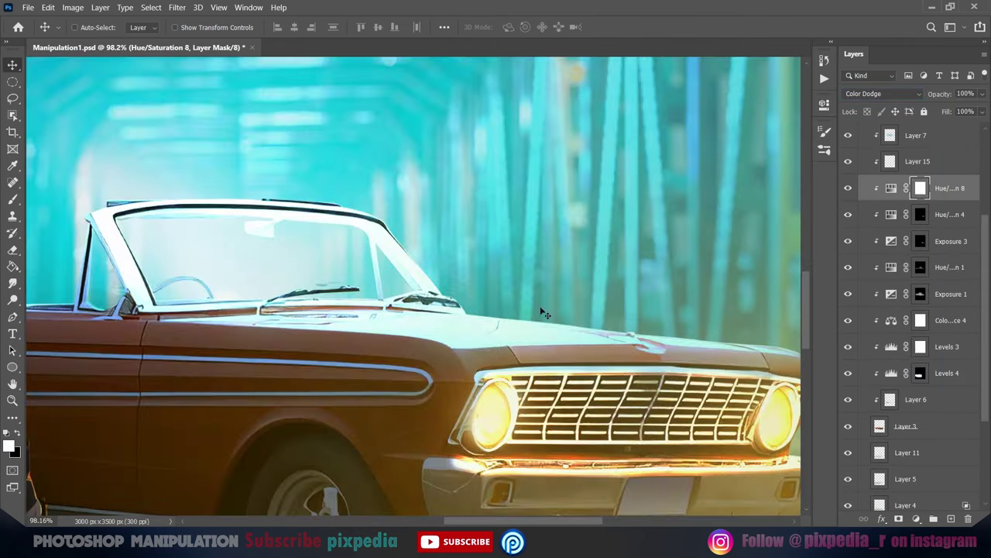
Mask the Hue/Saturation adjustment to a Polygonal Lasso selection along the car hood
left_click(445, 307)
left_click(792, 353)
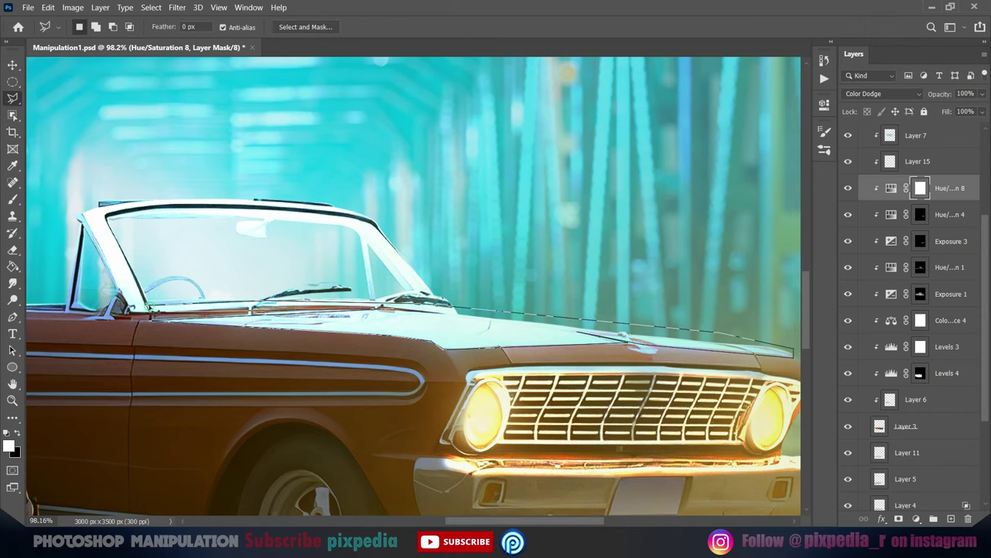
key("Return")
key("ctrl+i")
key("ctrl+0")
key("v")
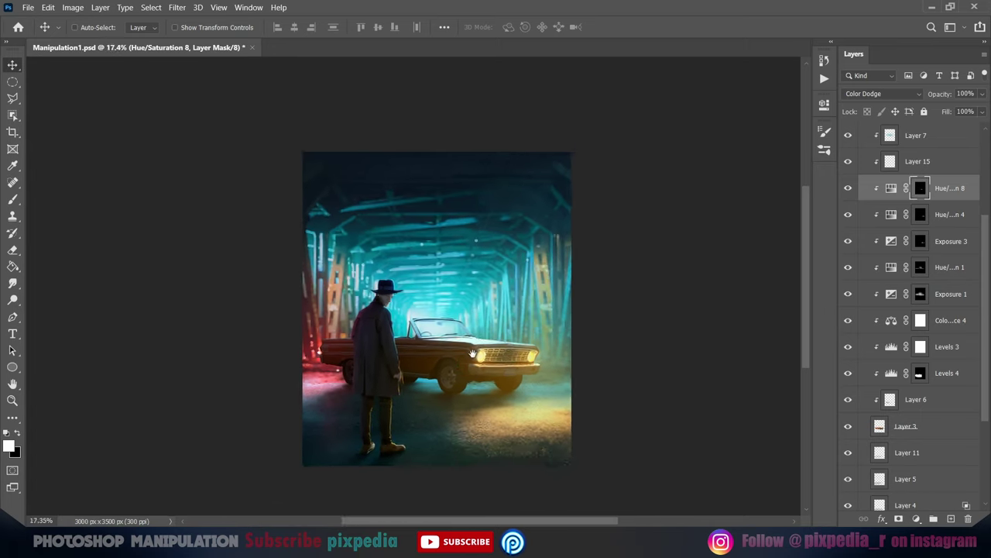
scroll(472, 354, "up", 2)
scroll(878, 234, "up", 5)
Duplicate Layer 16 copy in the Light group and darken the wheel rim on Layer 6
left_click(922, 400)
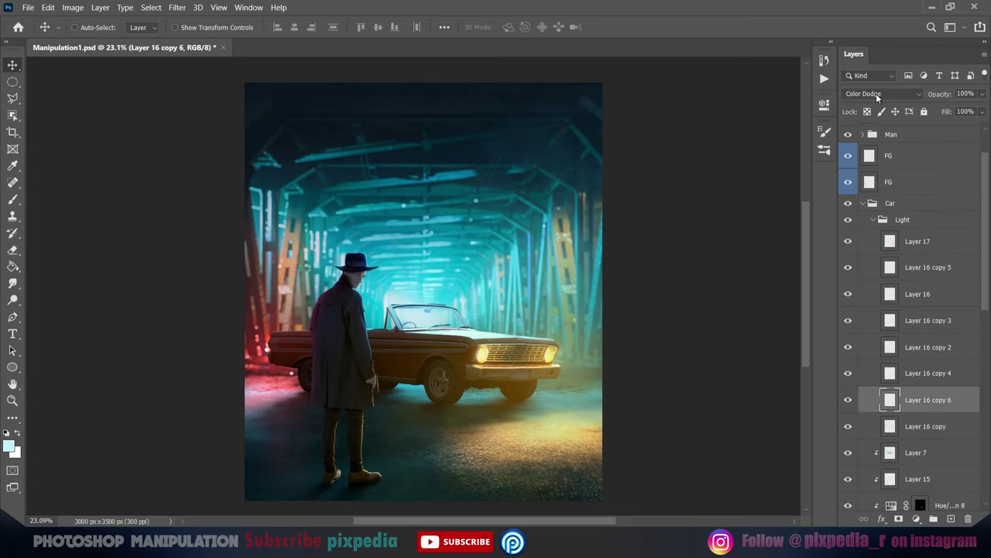
left_click(866, 94)
left_click(641, 305)
left_click_drag(922, 400, 922, 230)
left_click(866, 94)
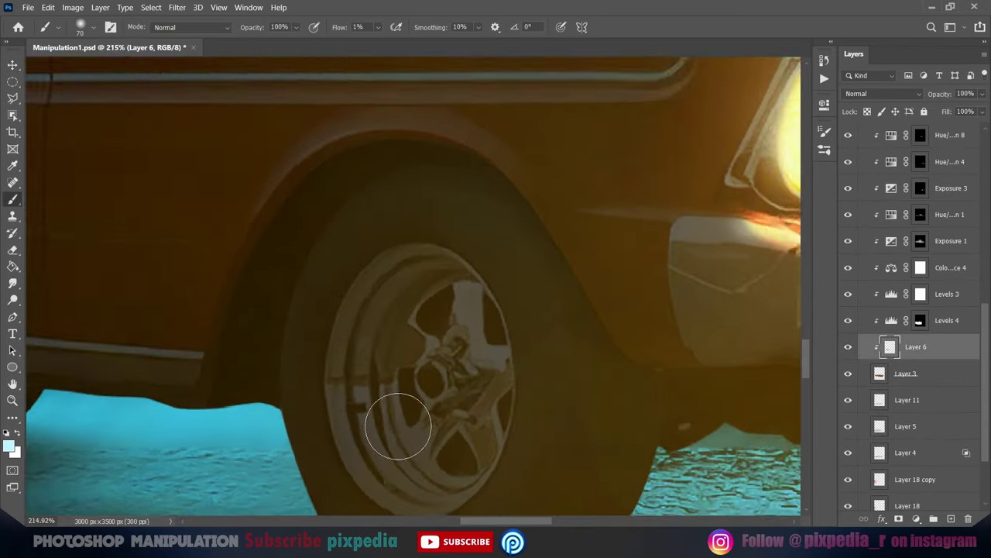
mouse_move(381, 287)
left_mouse_down()
mouse_move(361, 454)
mouse_move(420, 244)
left_mouse_up()
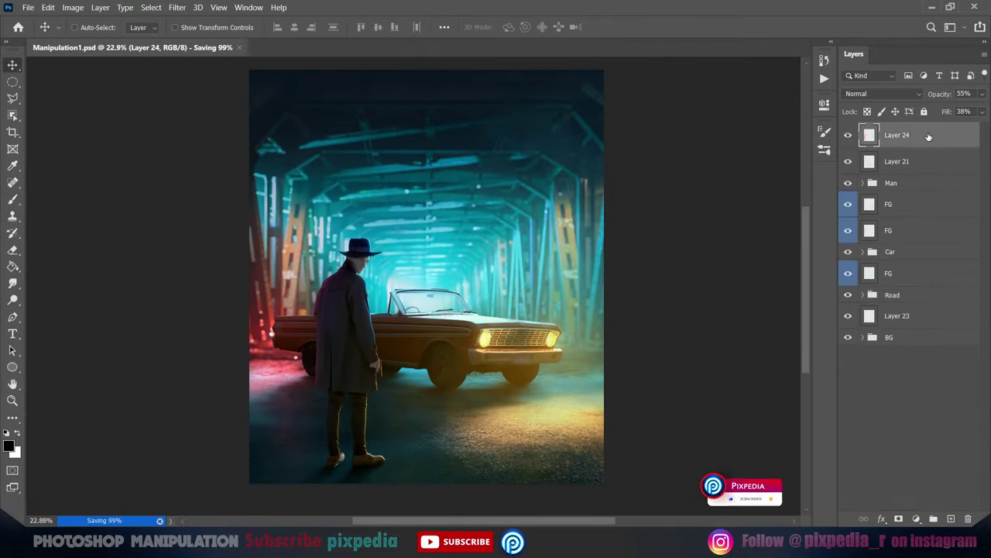
Stamp all visible layers into a merged layer and lower exposure and blacks in Camera Raw
key("ctrl+shift+alt+e")
key("ctrl+shift+a")
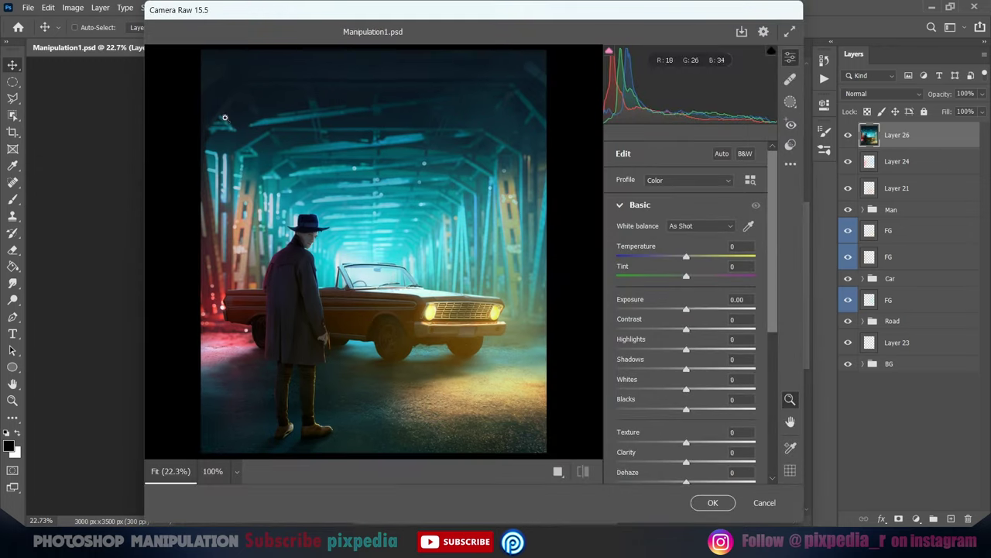
left_click_drag(681, 309, 682, 309)
left_click_drag(686, 349, 674, 411)
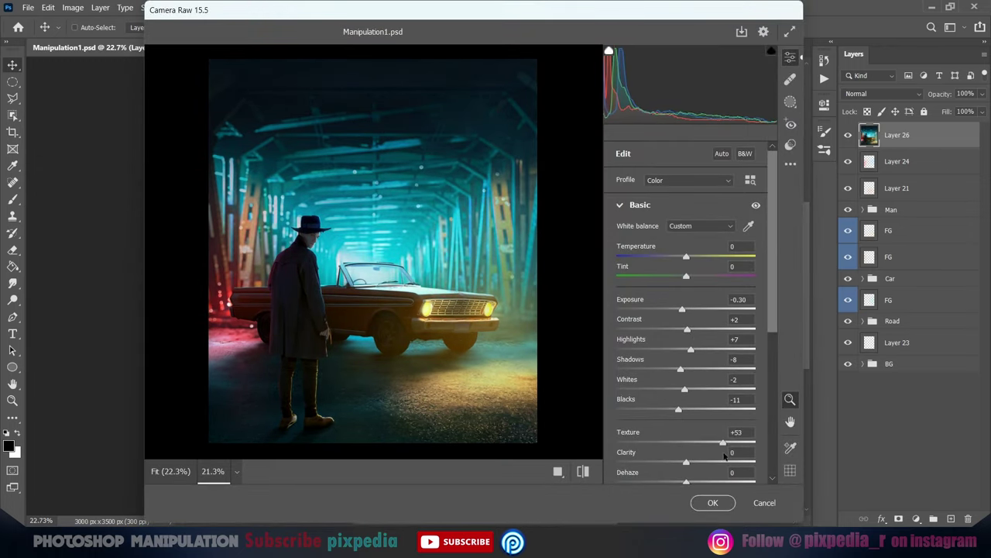
scroll(692, 463, "down", 8)
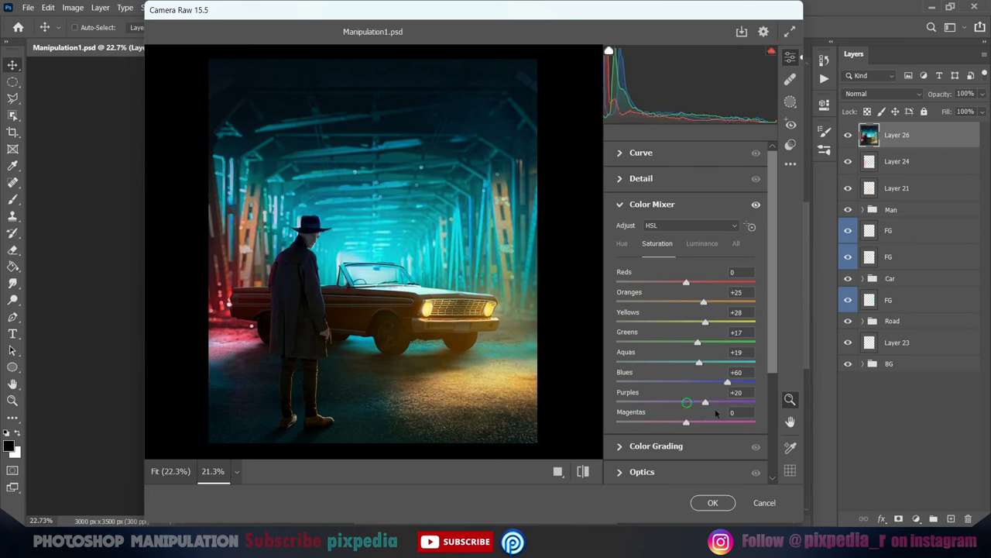
Darken the aqua, blue and purple luminance in Camera Raw's Color Mixer
left_click(702, 243)
mouse_move(685, 361)
left_mouse_down()
mouse_move(659, 367)
mouse_move(703, 405)
left_mouse_up()
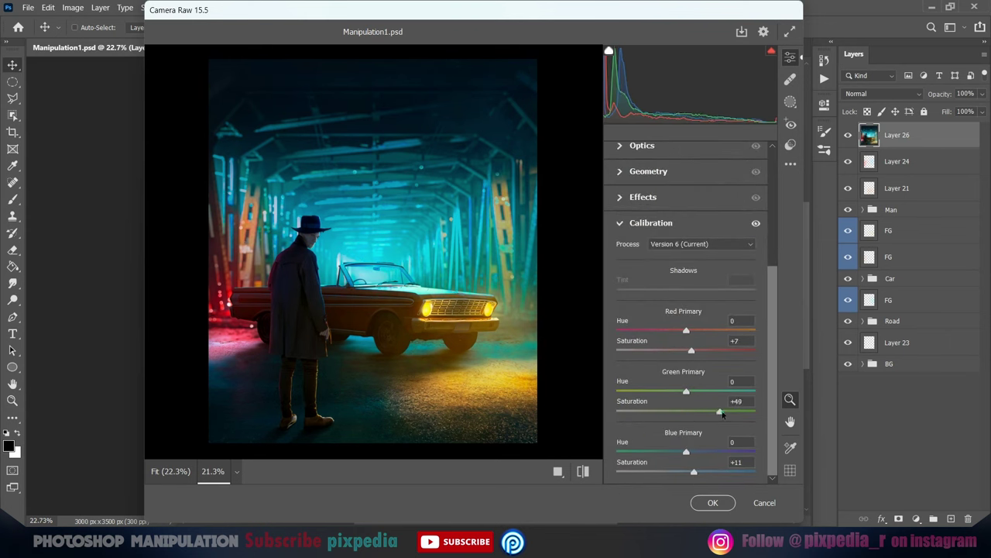
left_click(620, 197)
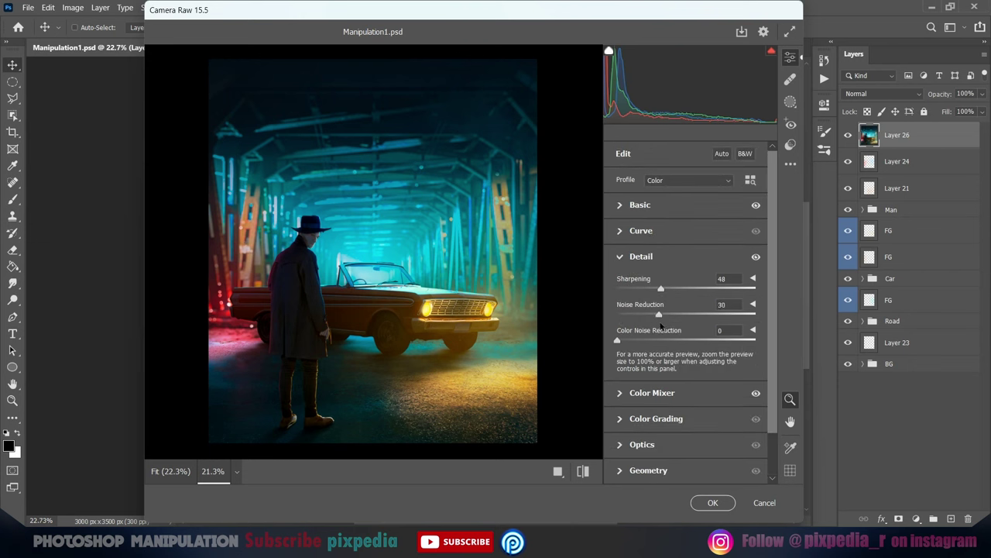
left_click(621, 206)
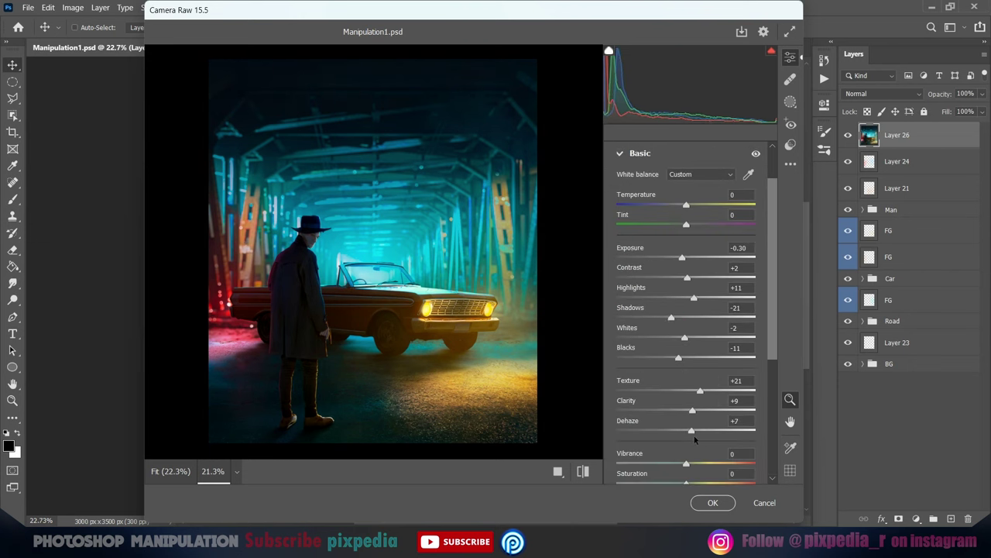
scroll(661, 427, "down", 3)
left_click(653, 392)
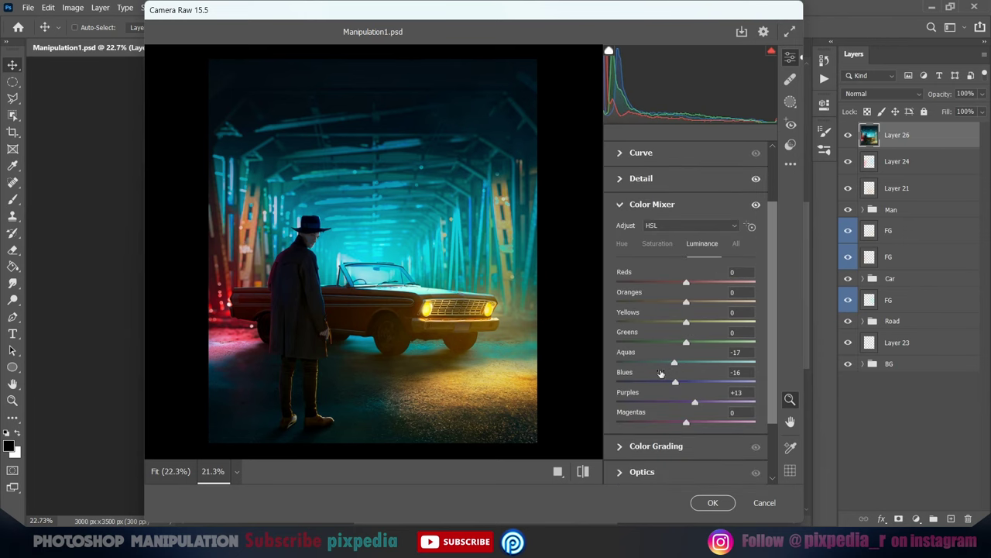
left_click_drag(660, 403, 641, 402)
Apply the Camera Raw grade, then add a Levels layer lifting red and green output blacks
left_click(711, 502)
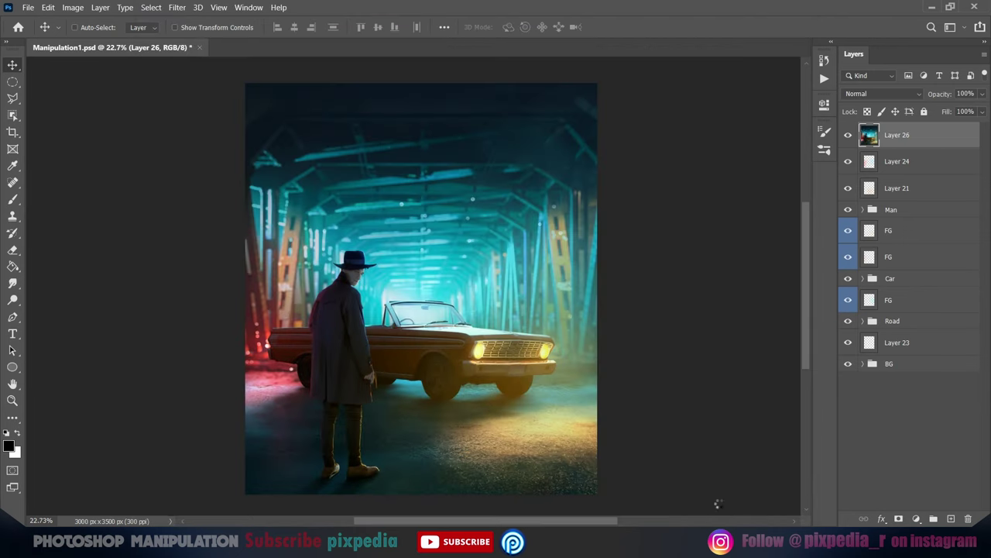
left_click(916, 519)
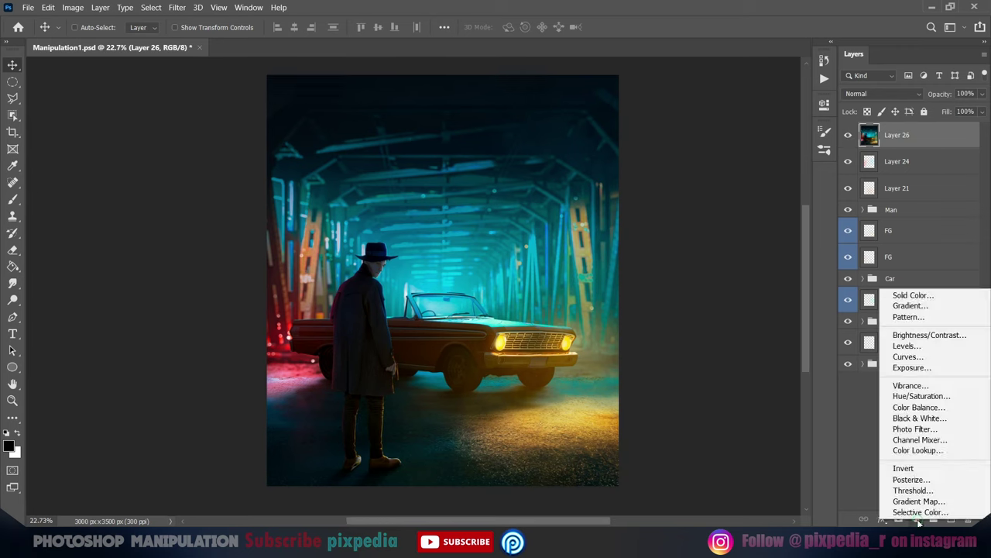
left_click(891, 342)
key("alt+3")
left_click_drag(655, 274, 659, 276)
key("alt+4")
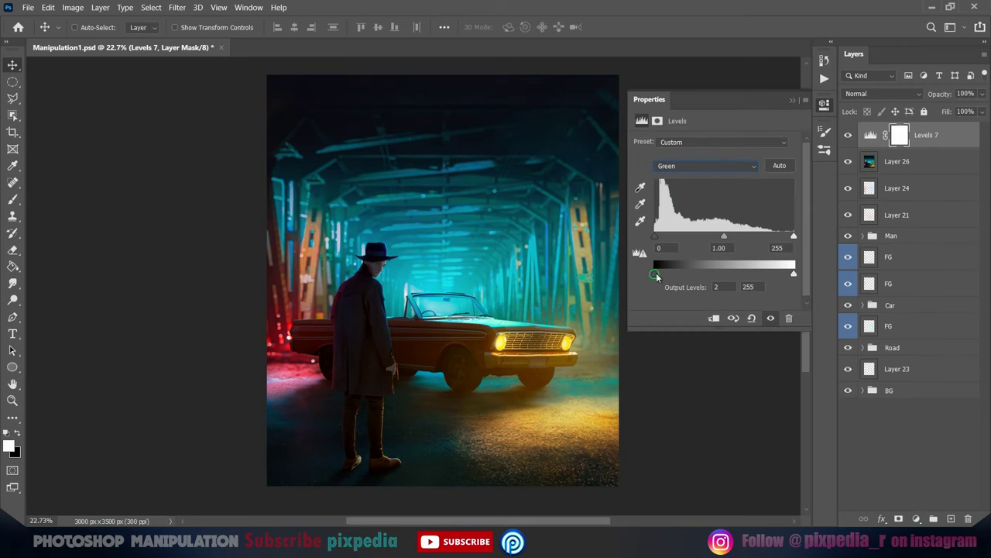
key("alt+5")
Create an empty Layer 27 on top and pick a large soft Brush
key("alt+2")
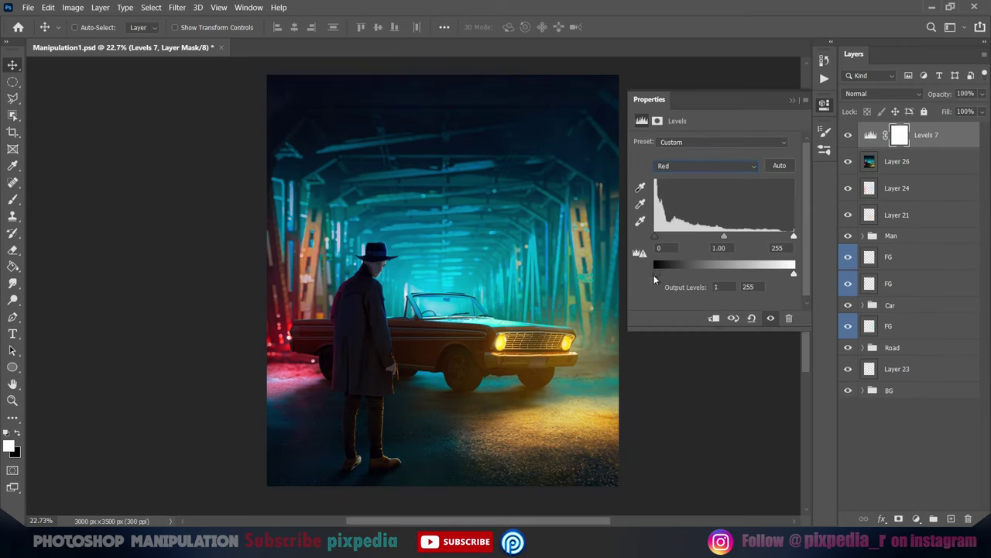
key("ctrl+shift+alt+n")
key("b")
scroll(338, 395, "down", 3)
scroll(338, 395, "up", 2)
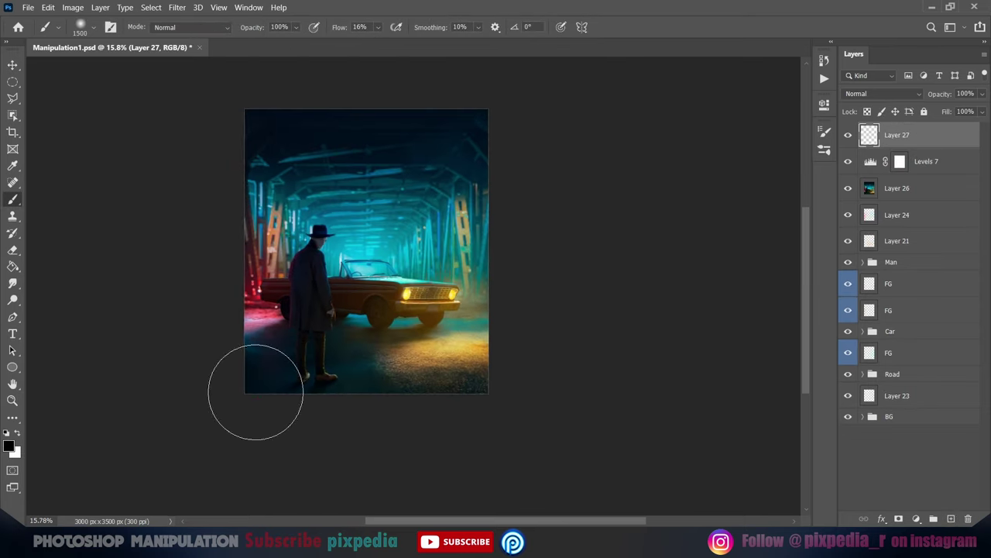